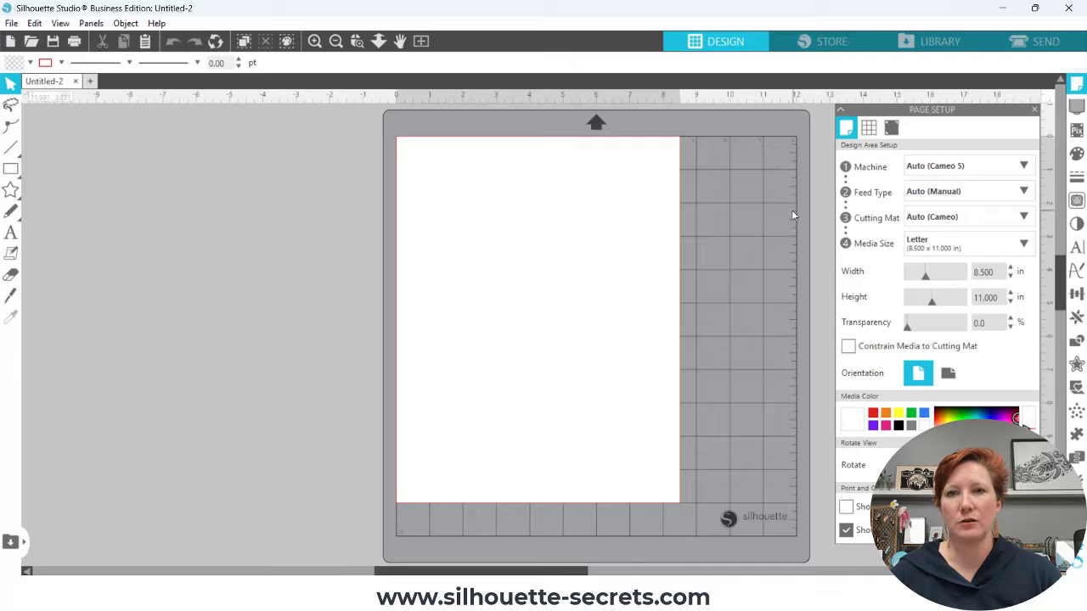
- Search the library for "calendar 2026" and add the 2026 Calendar Squares design to the page without registration marks
left_click(928, 44)
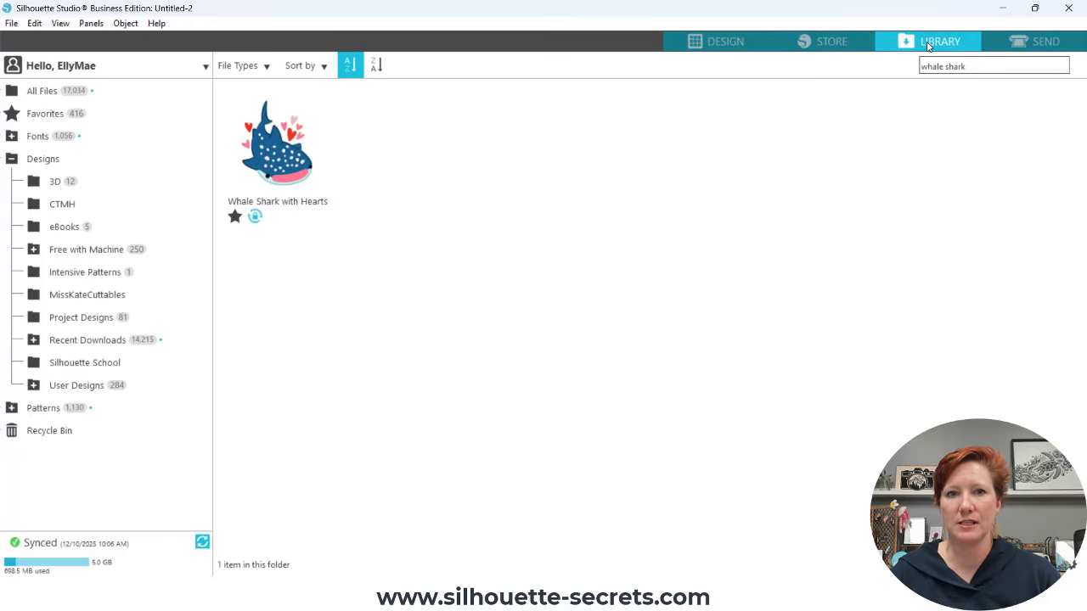
left_click_drag(966, 61, 858, 71)
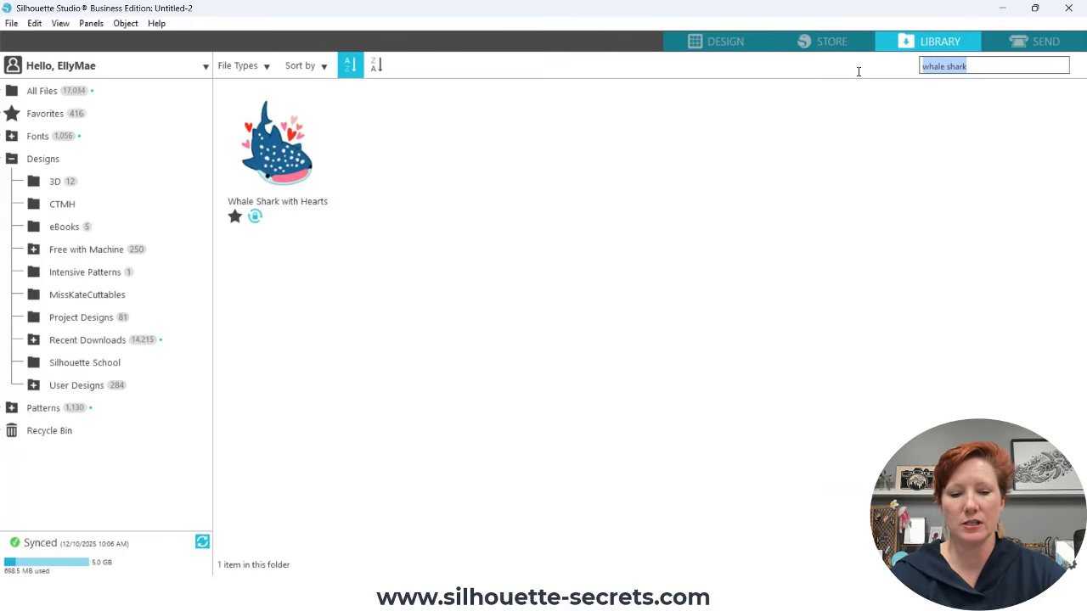
type("calendar 2026")
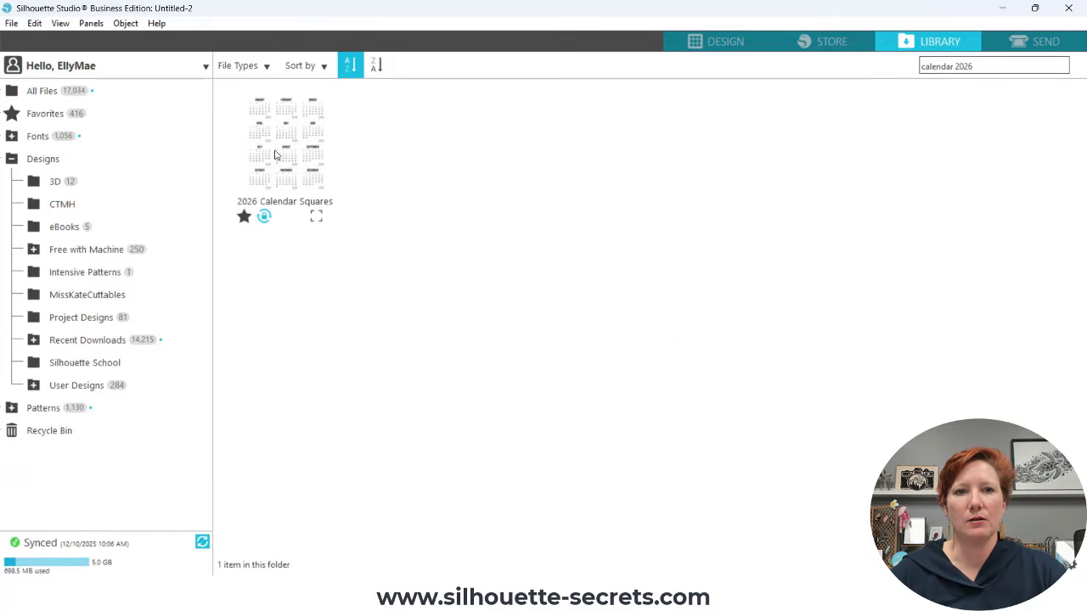
double_click(274, 155)
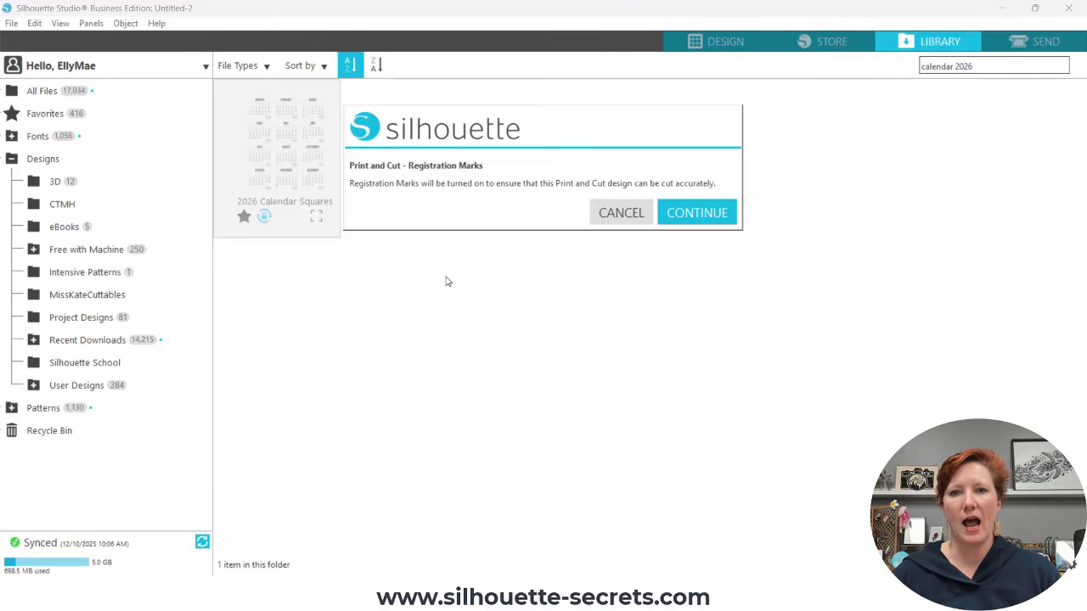
left_click(608, 215)
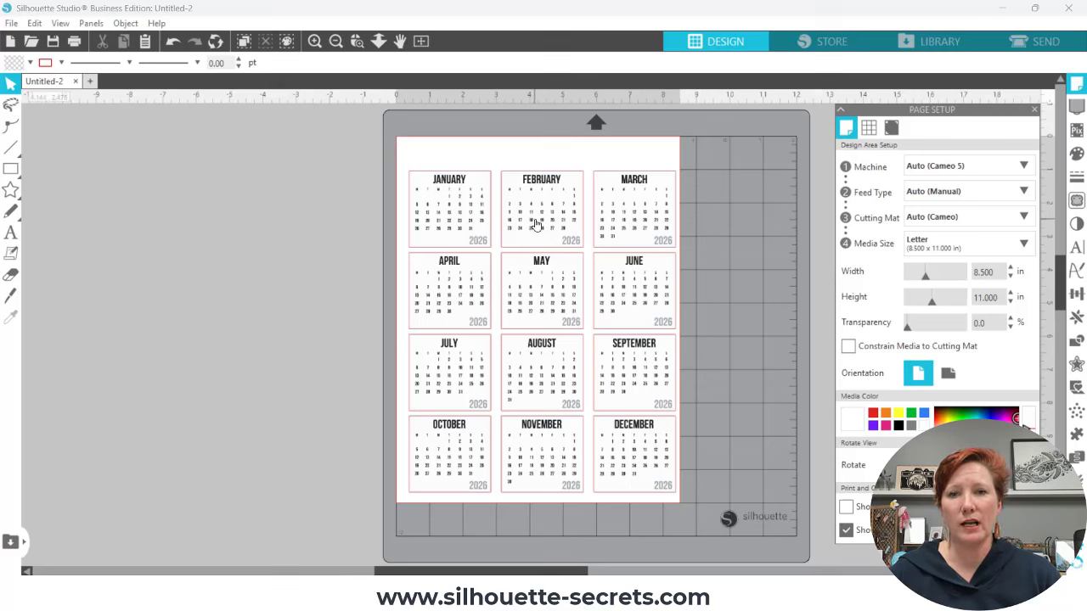
- Move the calendar images off the page to reveal the separate cut boxes, then restore the original arrangement
left_click_drag(533, 224, 136, 173)
left_click(497, 192)
left_click(216, 151)
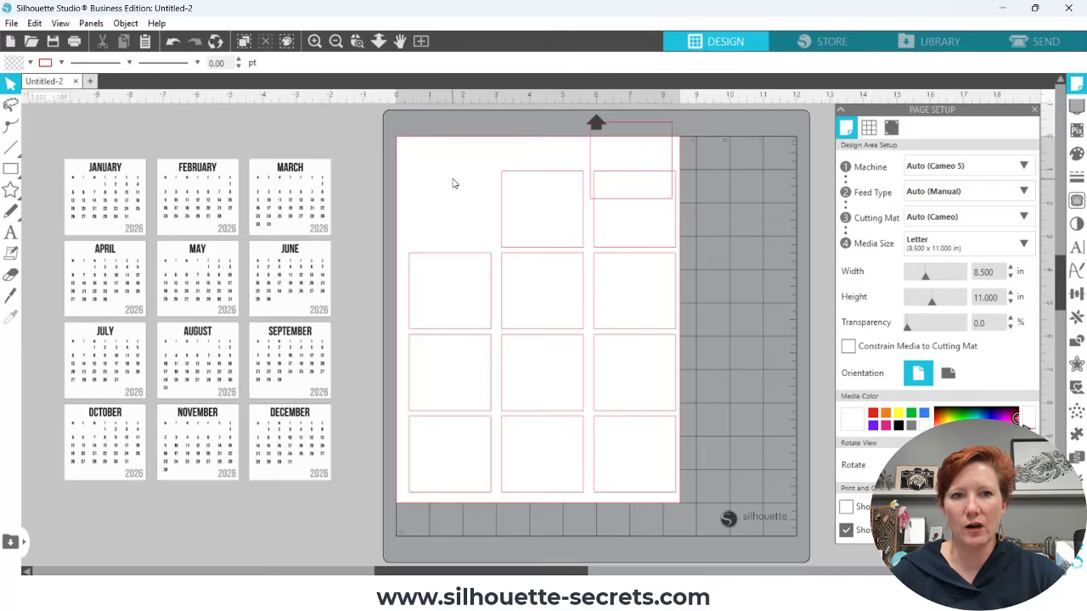
left_click_drag(262, 219, 526, 219)
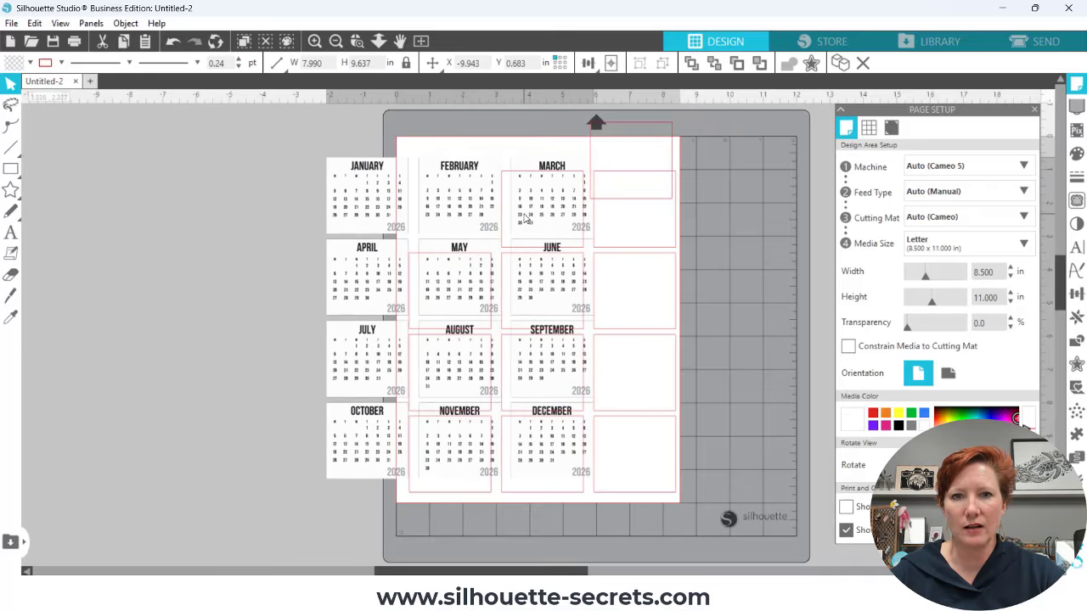
left_click(408, 155)
left_click_drag(548, 183, 515, 183)
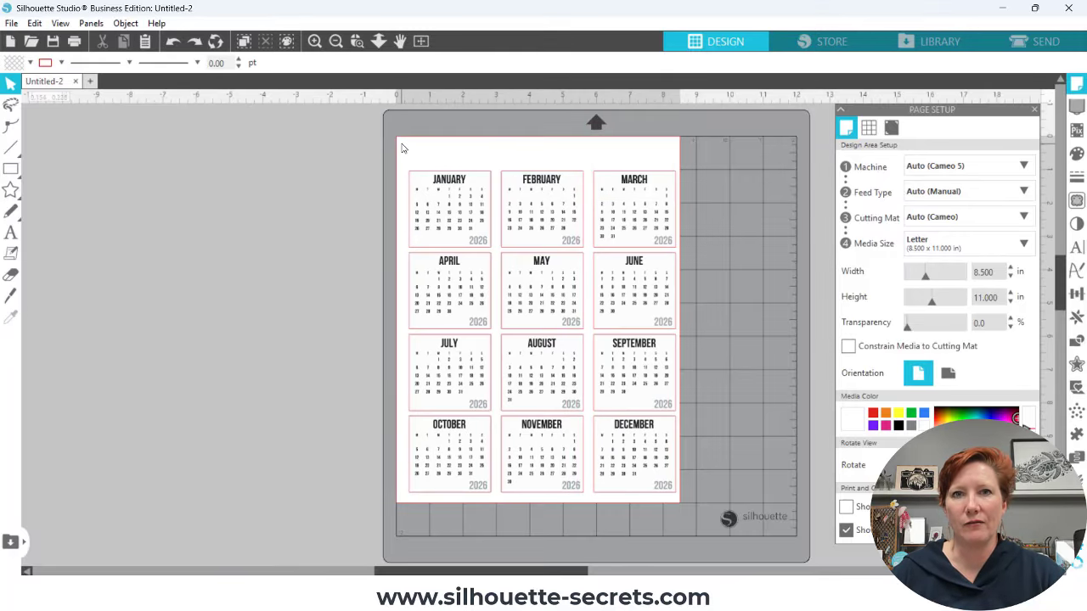
- Select only the twelve cut boxes, leaving out the calendar images, and start an internal offset on them
left_click_drag(404, 149, 677, 507)
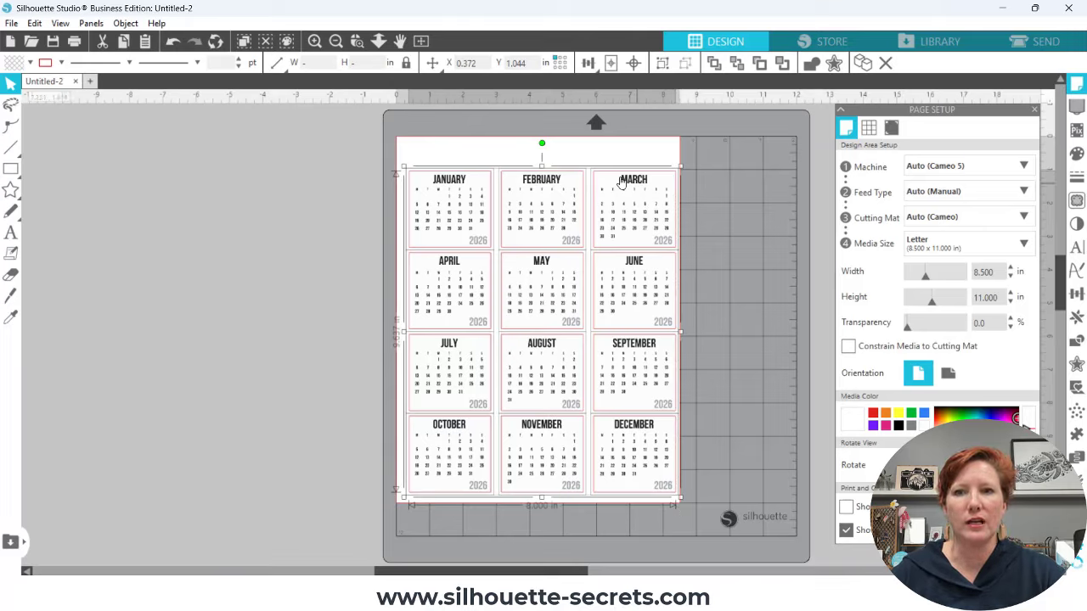
left_click(632, 213, "shift")
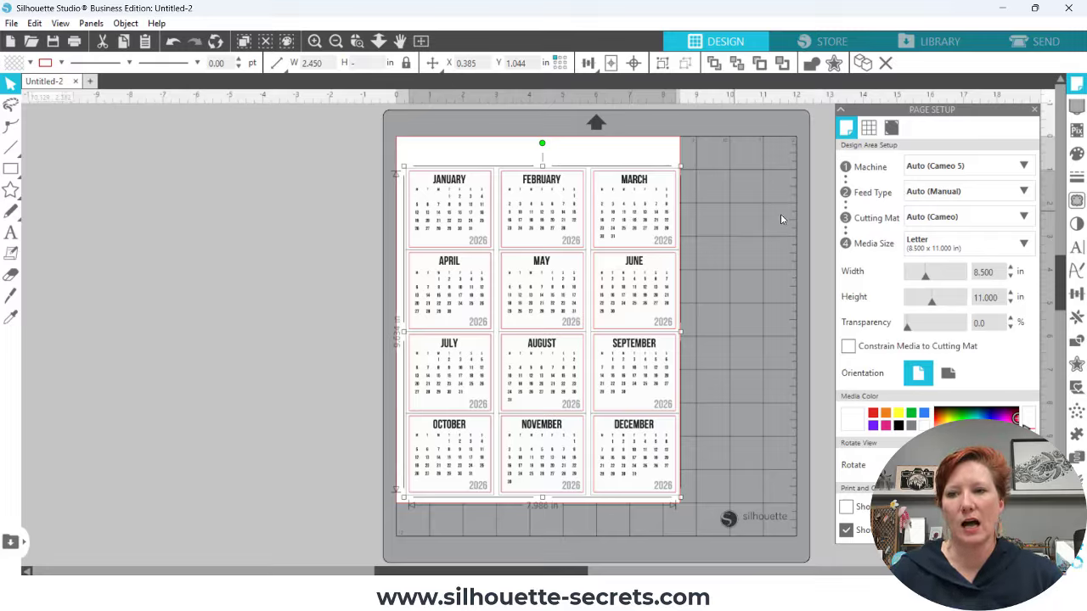
left_click(1077, 364)
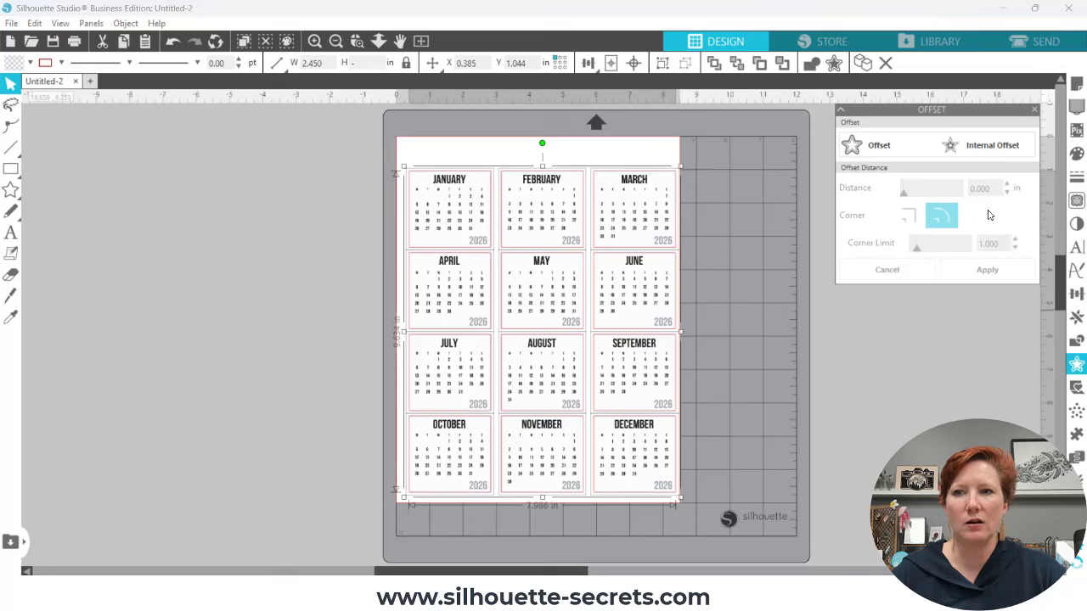
left_click(973, 147)
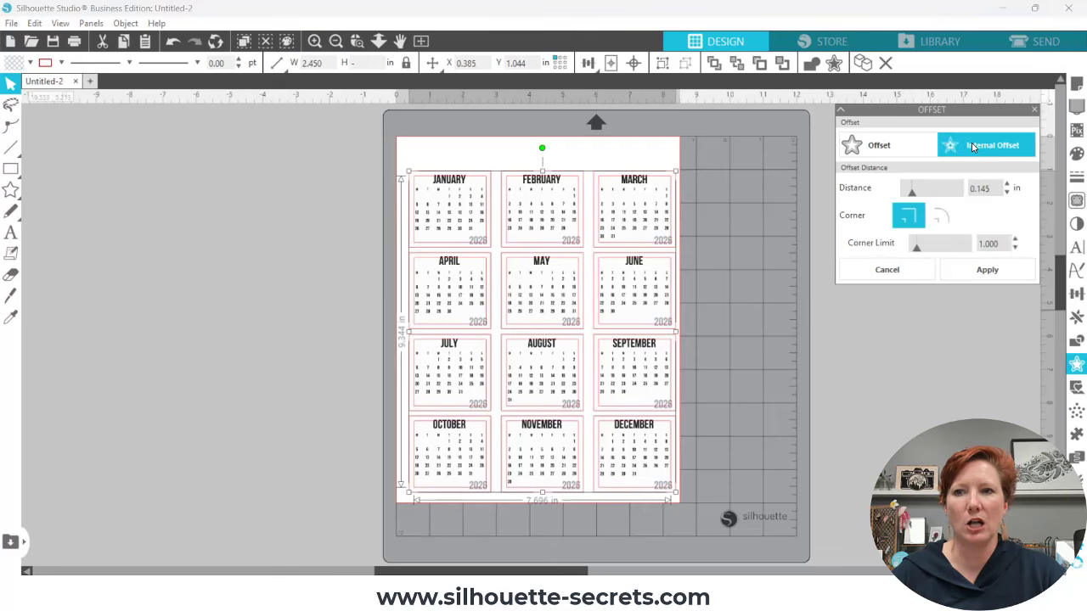
- Apply the internal offset at a distance of 0.035 in and group the resulting inner boxes
left_click(1008, 194)
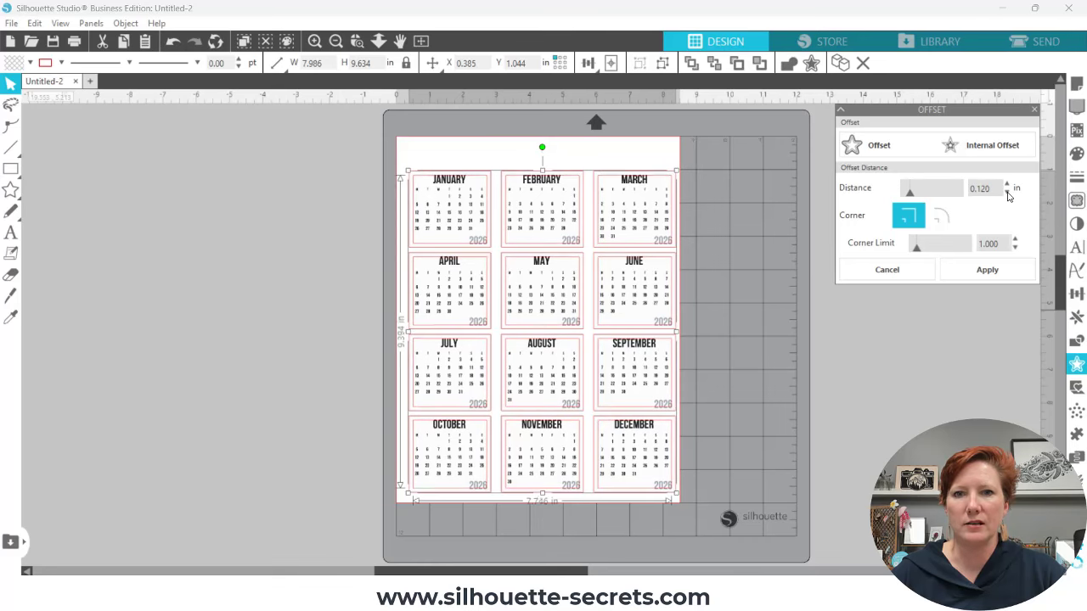
left_click(1008, 193)
left_click(1008, 193)
left_click(1008, 193)
left_click(1008, 193)
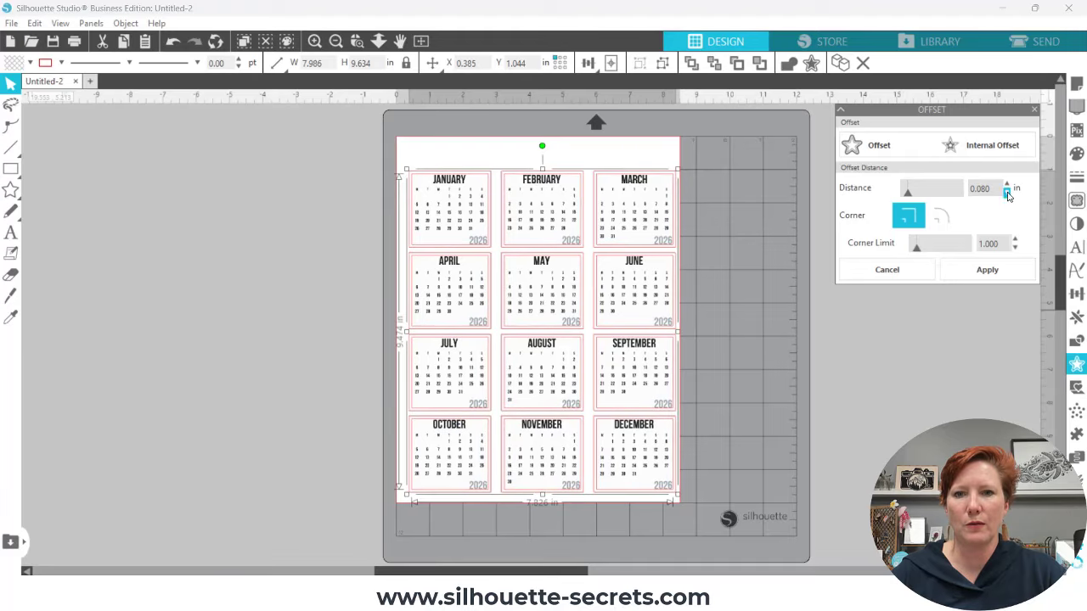
left_click(1008, 193)
left_click(1008, 194)
left_click(1008, 193)
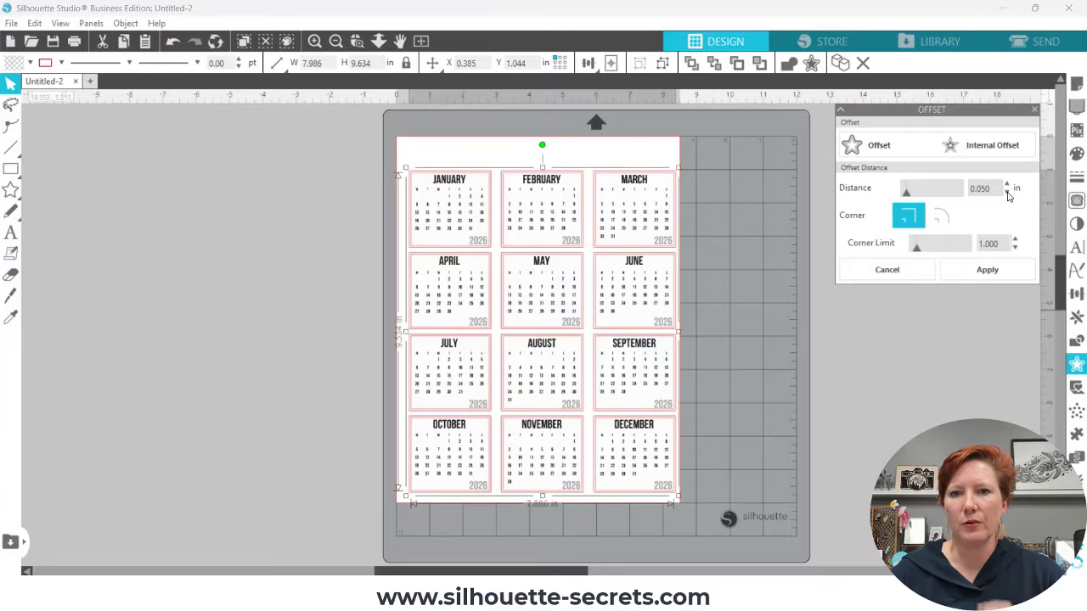
left_click(1008, 193)
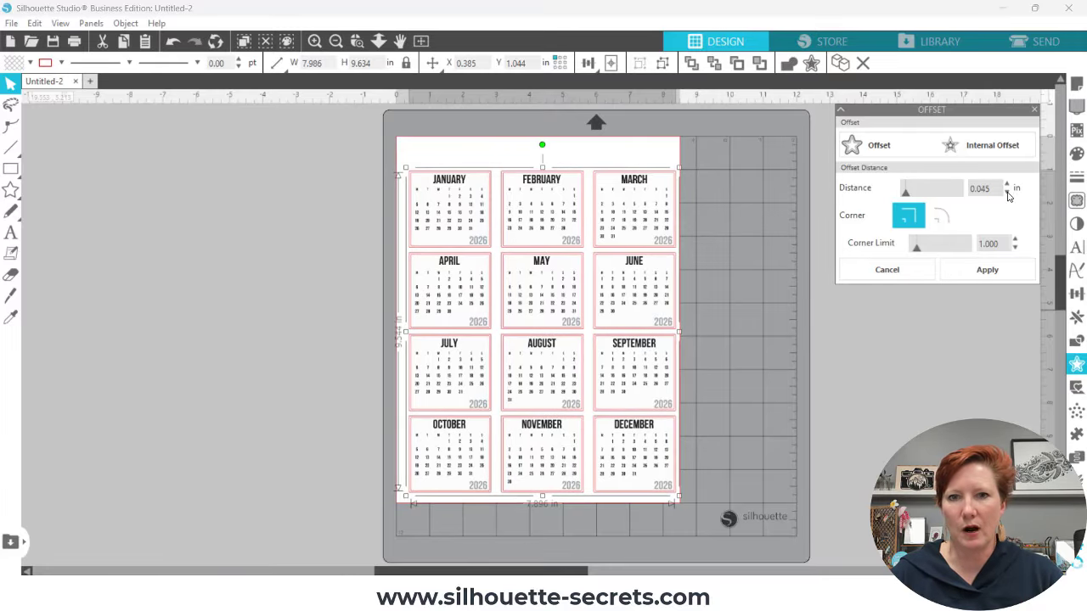
left_click(1008, 193)
left_click(1008, 193)
left_click(1008, 194)
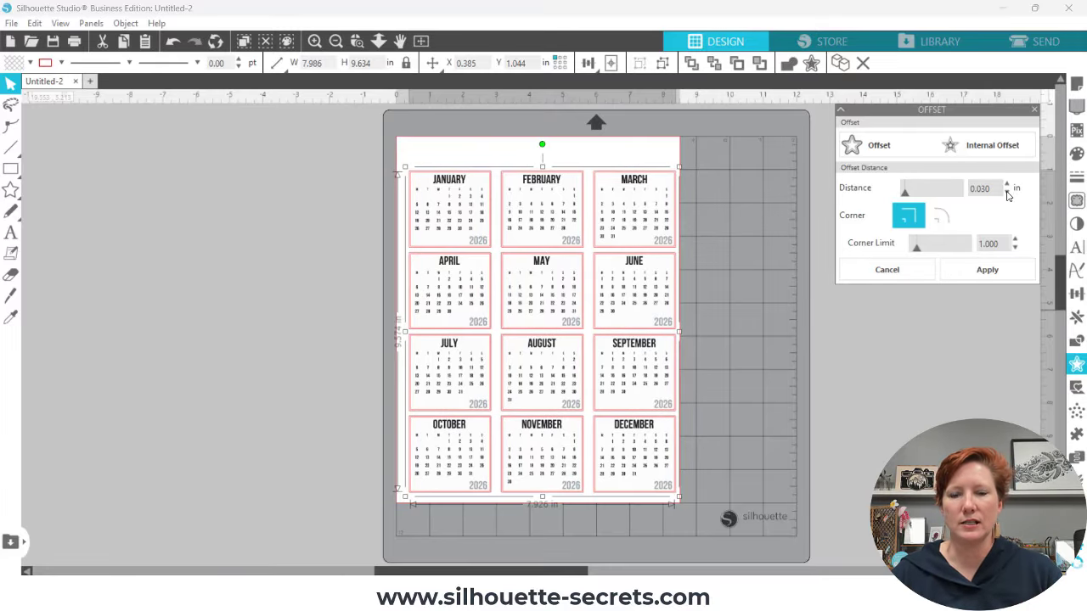
left_click(1009, 184)
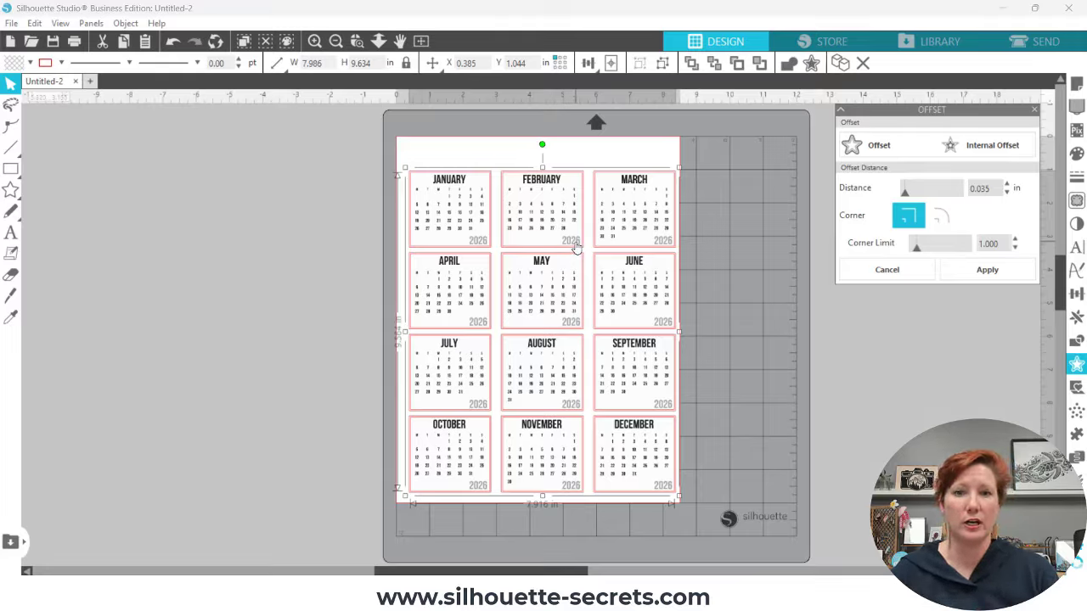
left_click(956, 270)
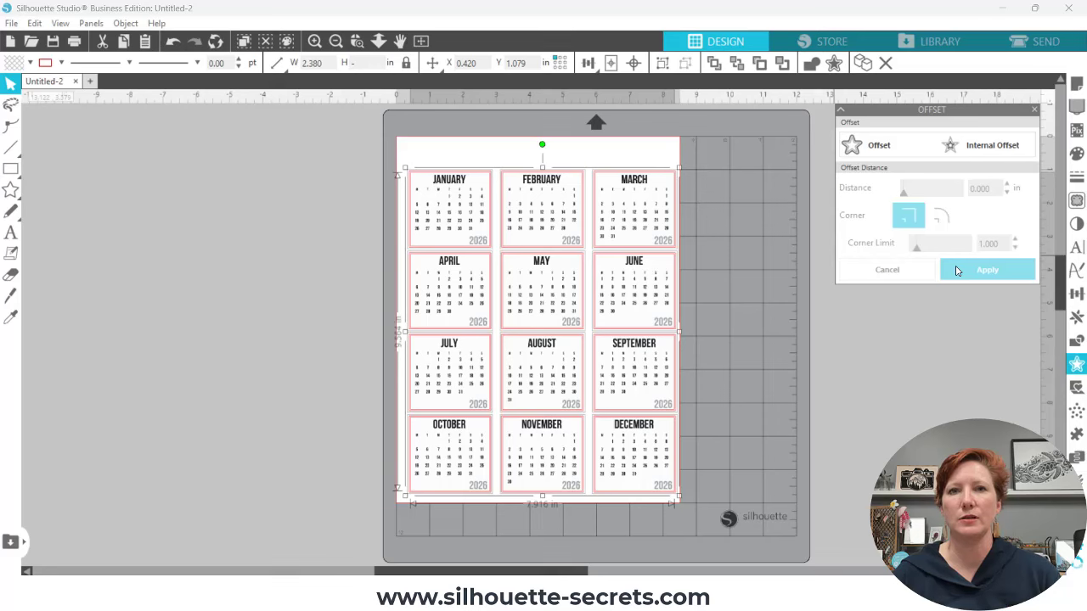
key("ctrl+g")
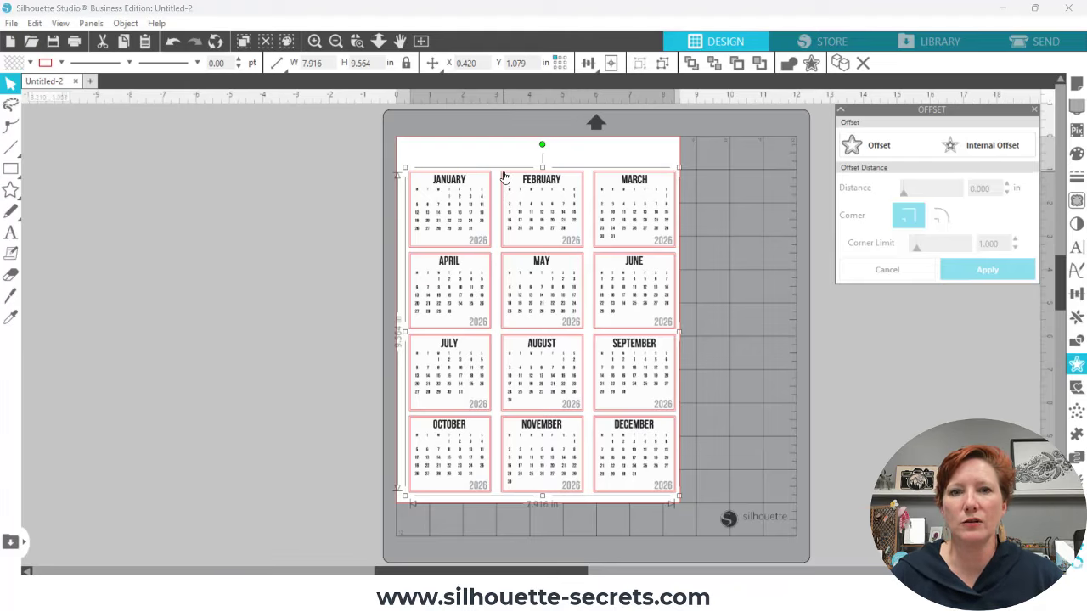
mouse_move(504, 177)
left_mouse_down()
mouse_move(519, 165)
mouse_move(485, 174)
mouse_move(505, 170)
left_mouse_up()
left_click(555, 204)
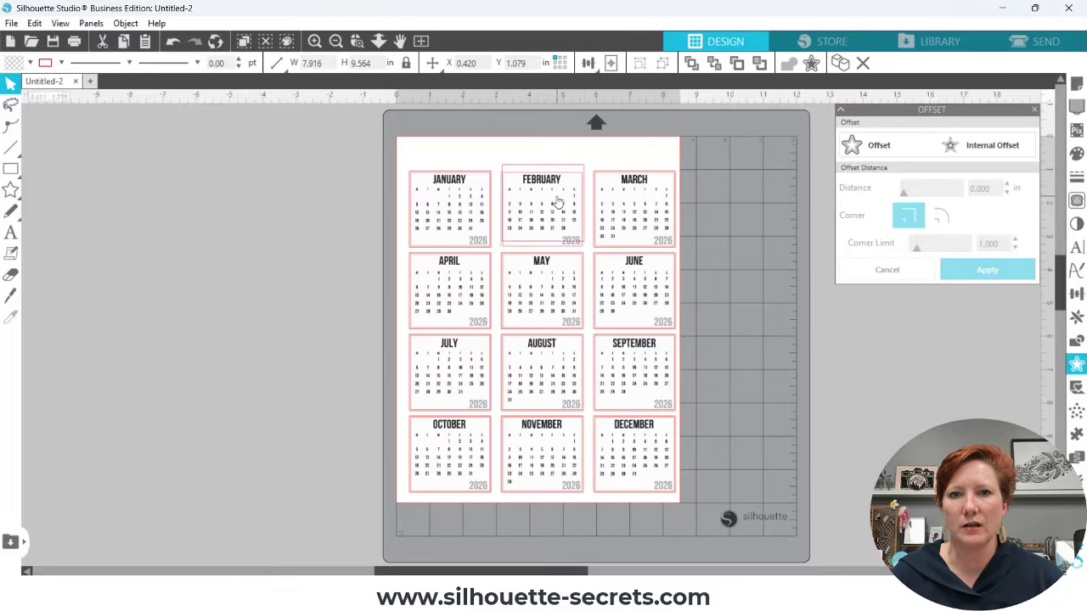
key("ctrl+a")
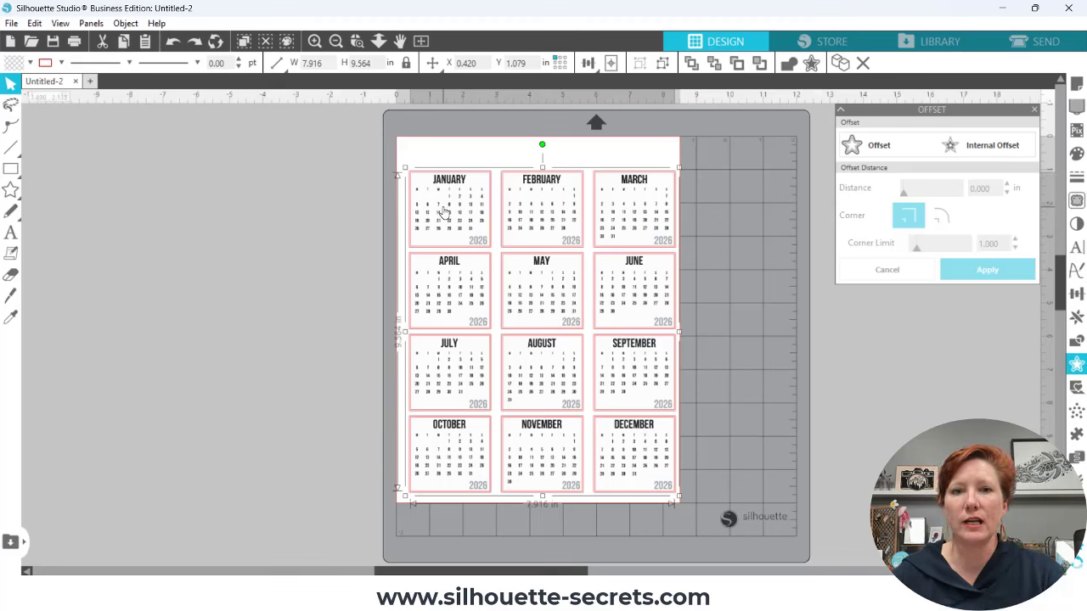
- Move the calendar images with their inner boxes off the page beside the mat and delete the original outer cut boxes
key("ctrl+a")
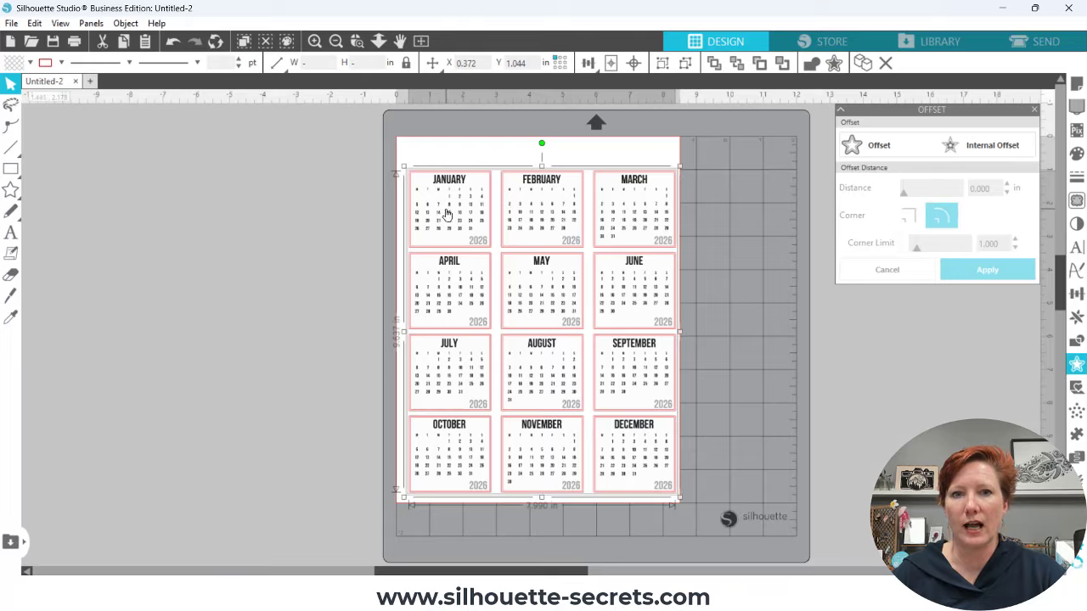
left_click_drag(446, 215, 140, 214)
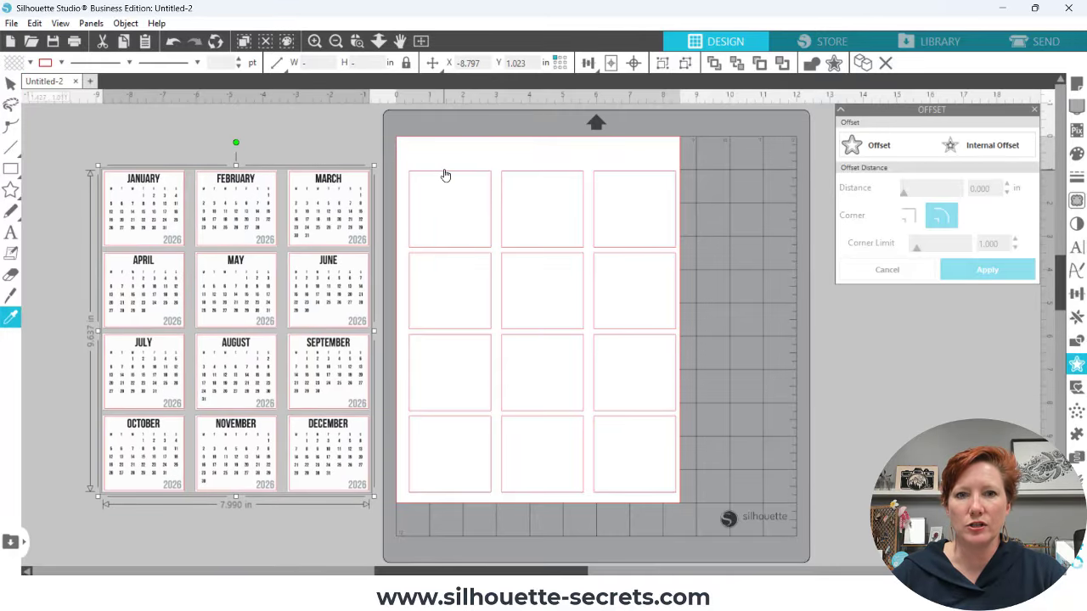
left_click_drag(410, 155, 639, 476)
key("Delete")
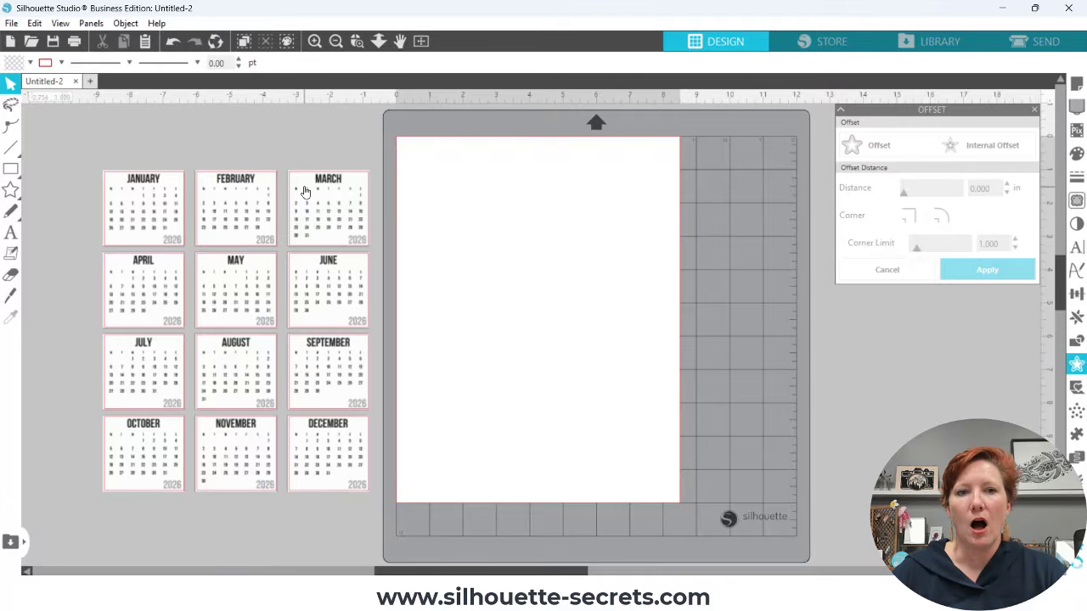
- Crop the calendar images to the inner offset boxes
key("ctrl")
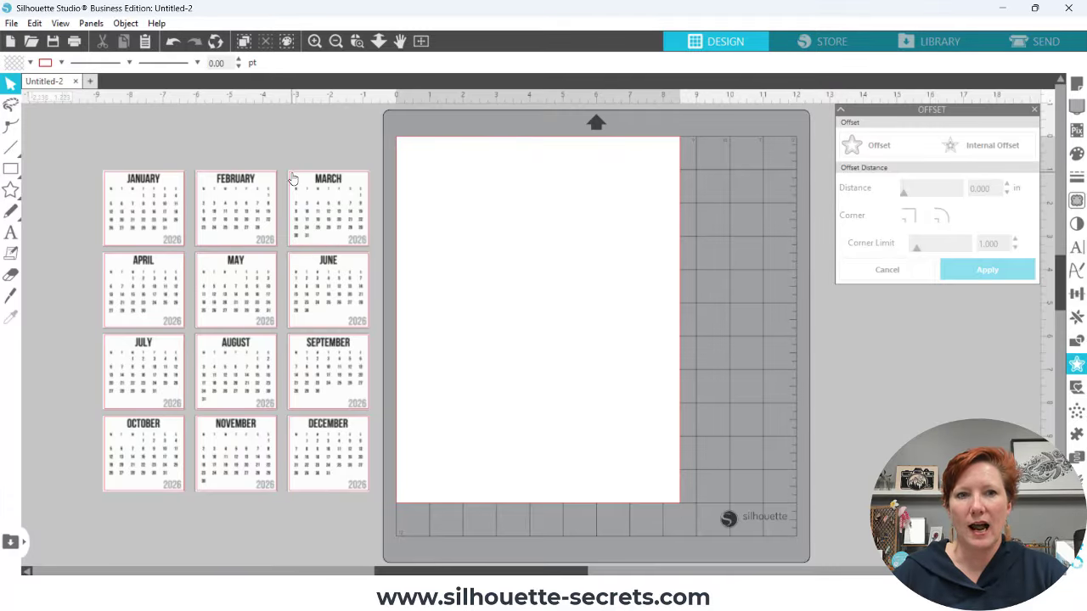
key("ctrl+a")
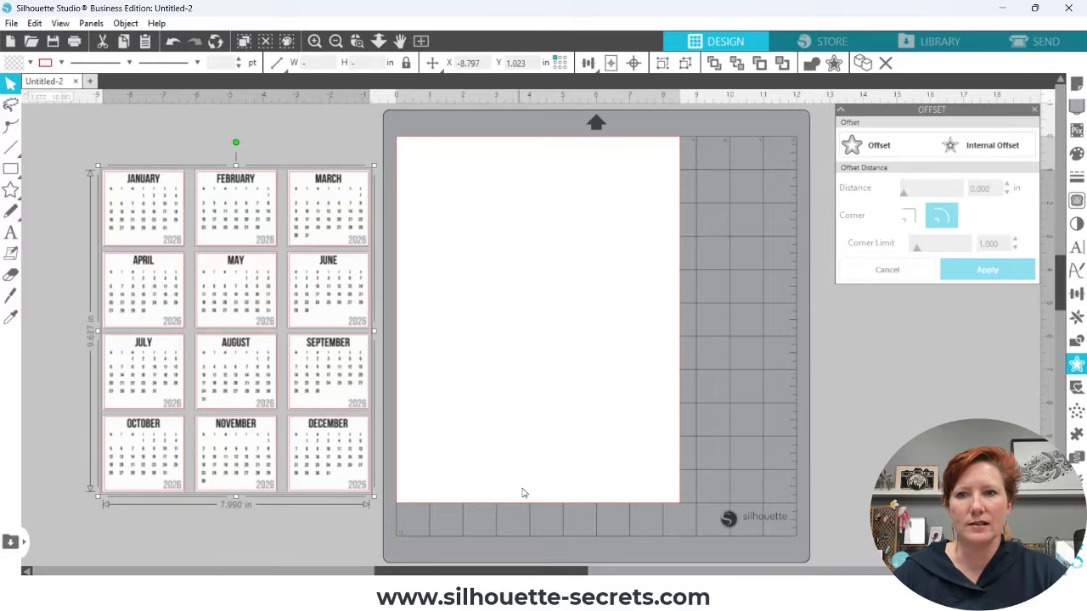
left_click(1076, 340)
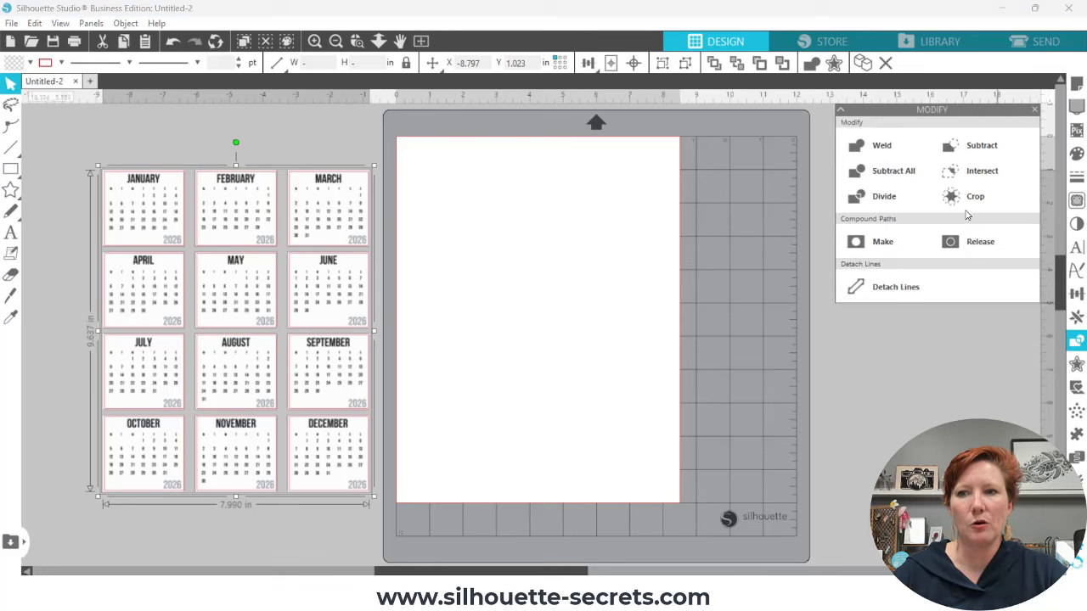
left_click(974, 196)
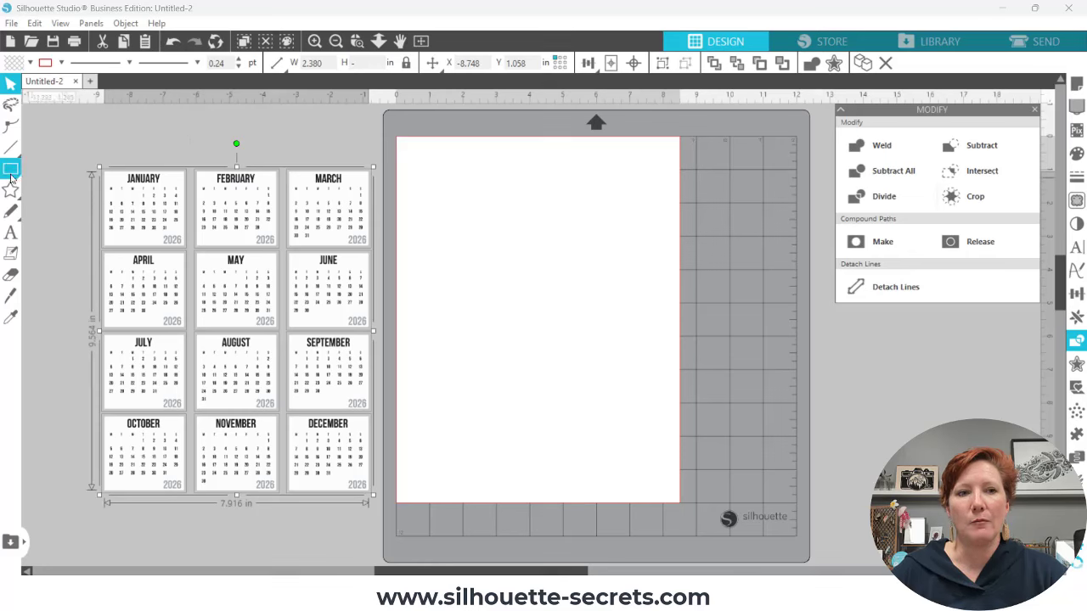
- Draw a rectangle about 2.5 in wide and 3.7 in high in the upper part of the blank page
mouse_move(11, 174)
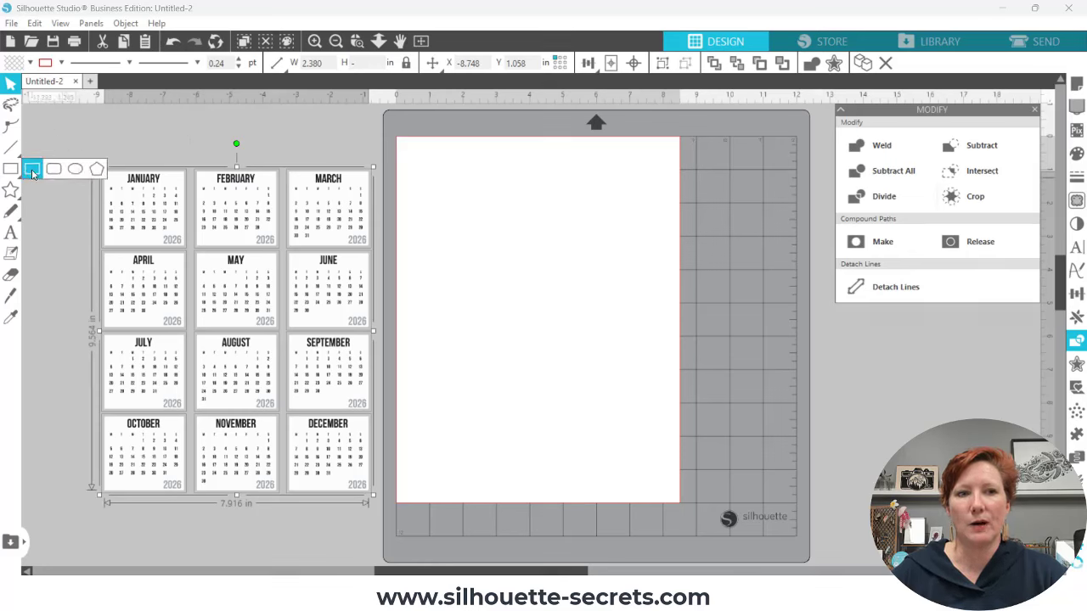
left_click(31, 169)
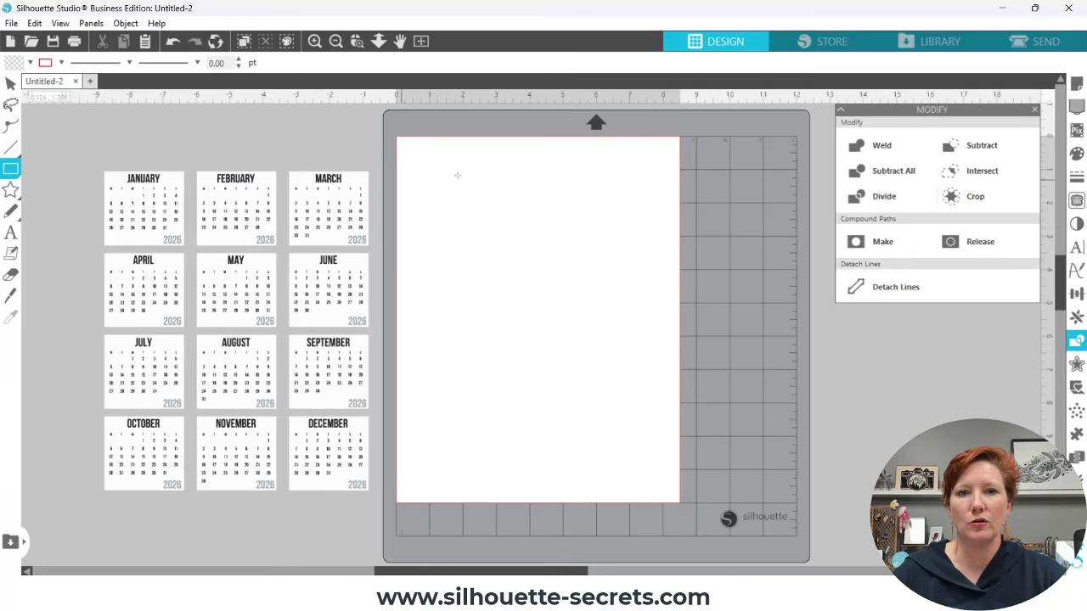
left_click_drag(433, 167, 519, 297)
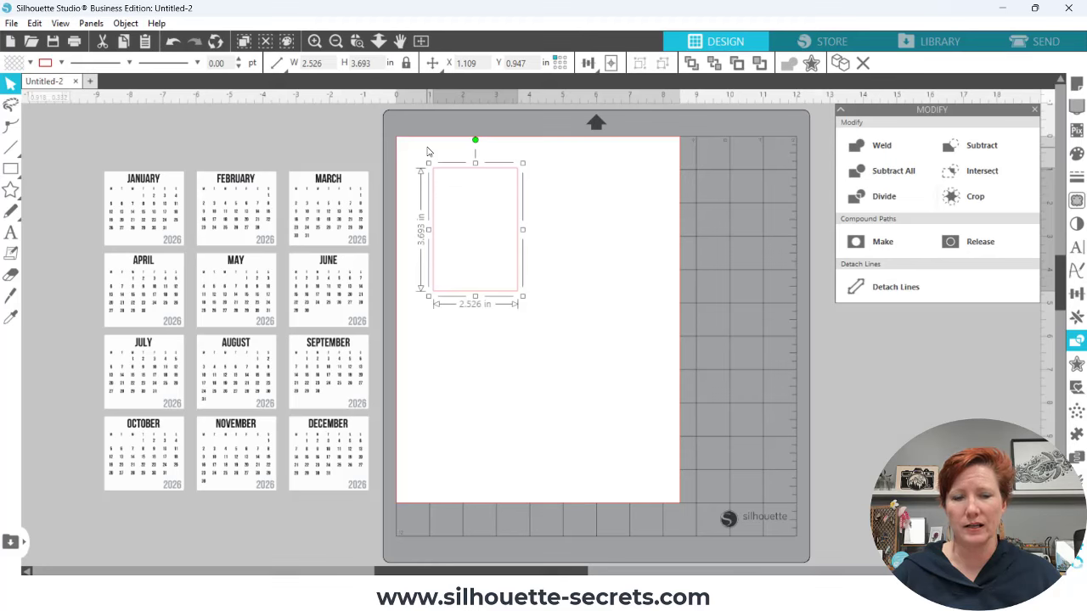
- Resize the rectangle without keeping proportions to 2.75 in wide by 3.5 in high and shift it toward the page's left edge
left_click(161, 200)
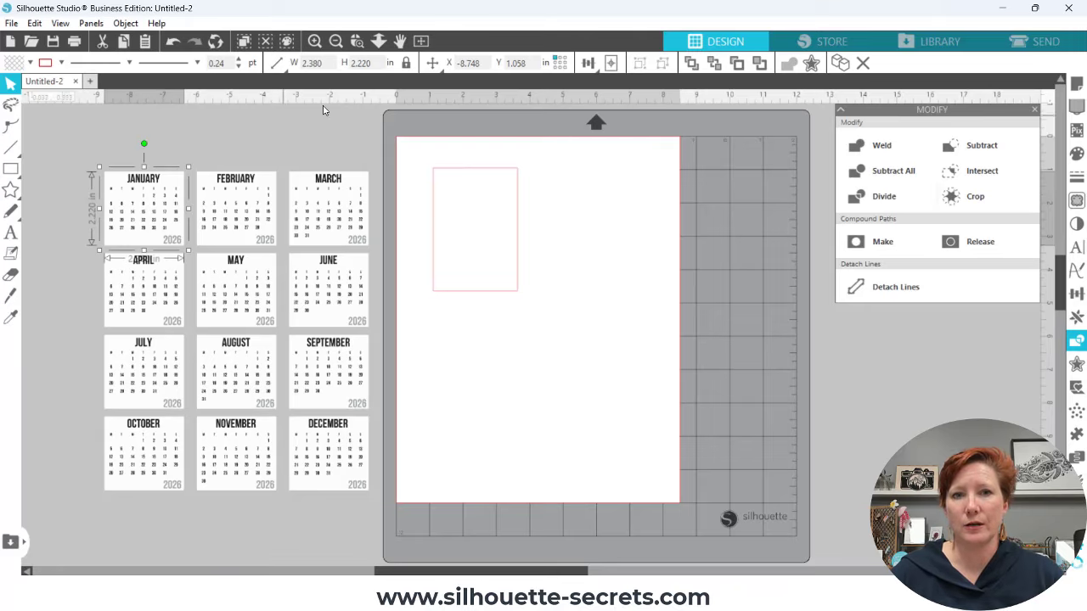
left_click(450, 173)
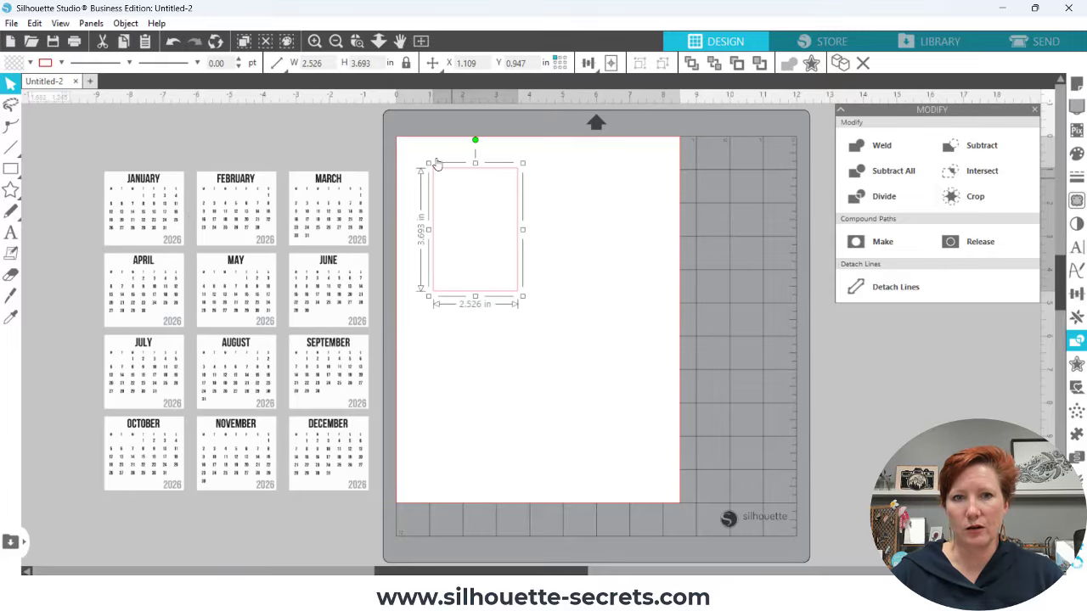
left_click(276, 63)
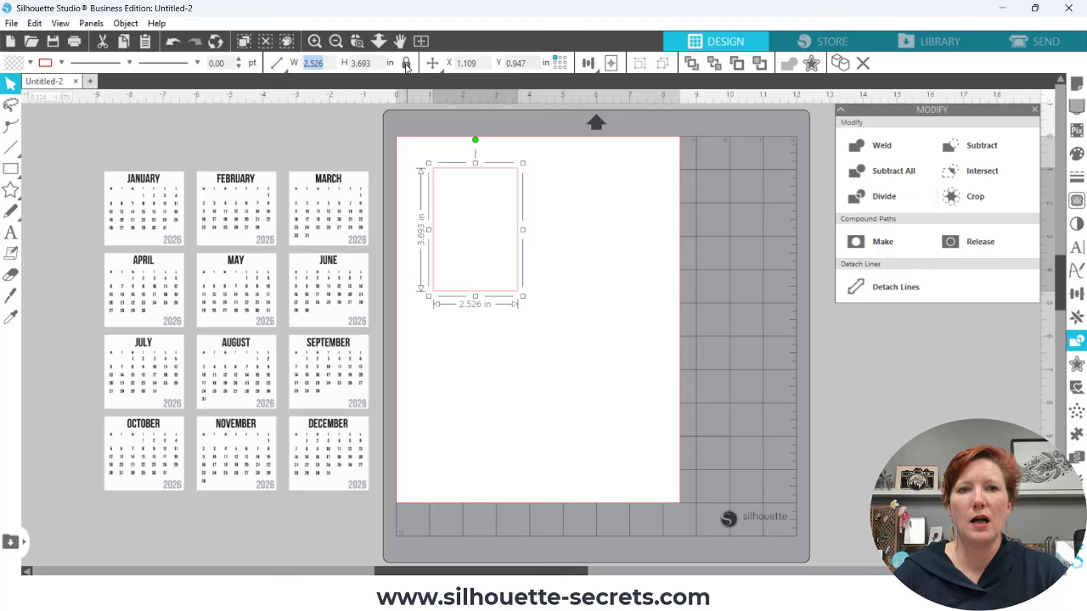
left_click(406, 64)
left_click_drag(323, 63, 285, 62)
type("2.75")
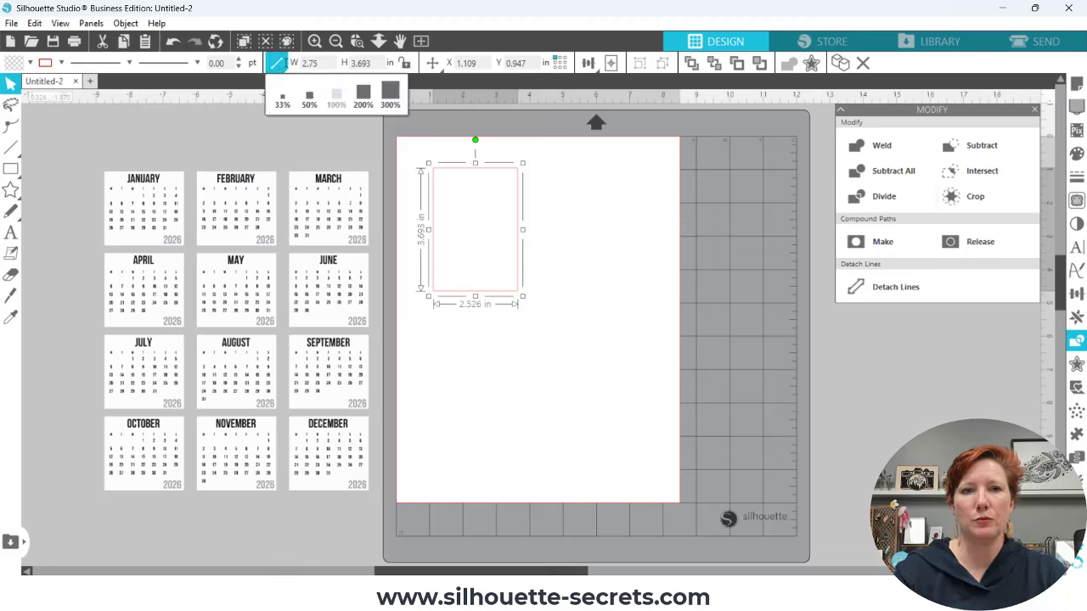
key("Tab")
type("3.5")
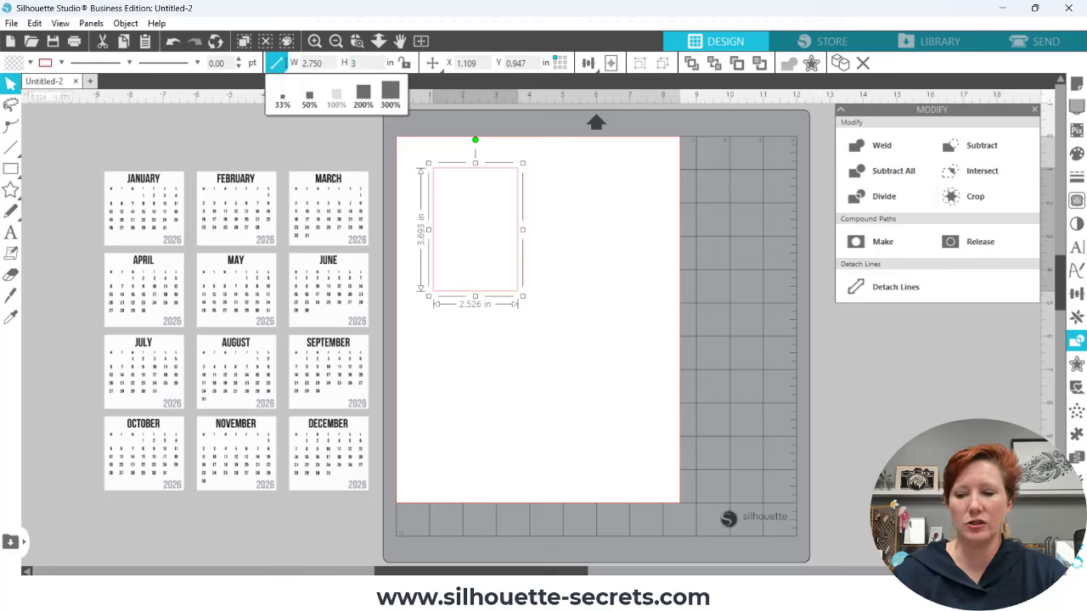
key("Return")
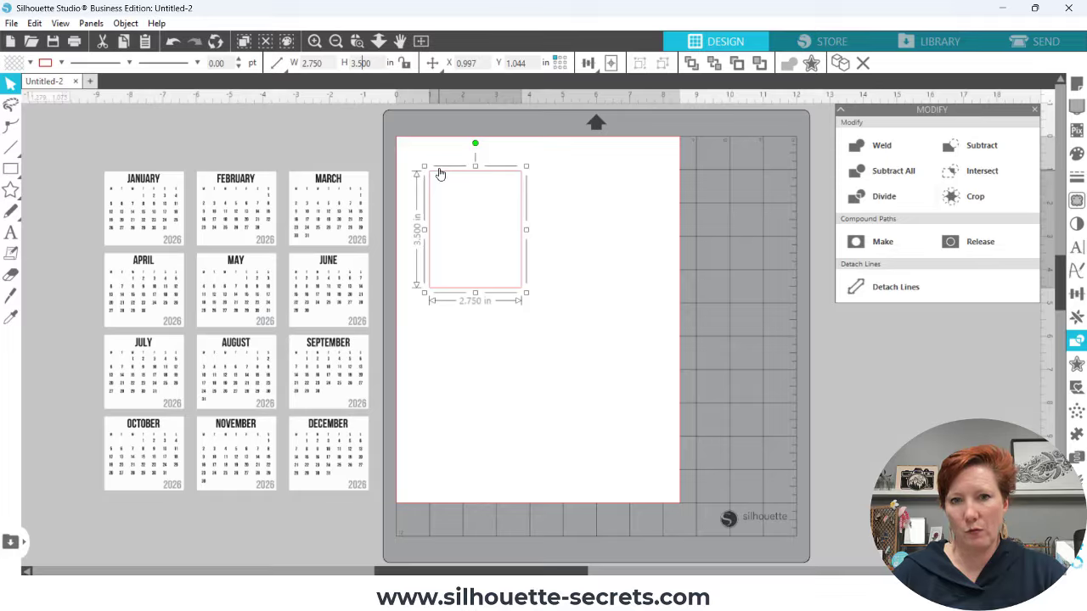
left_click_drag(439, 176, 427, 181)
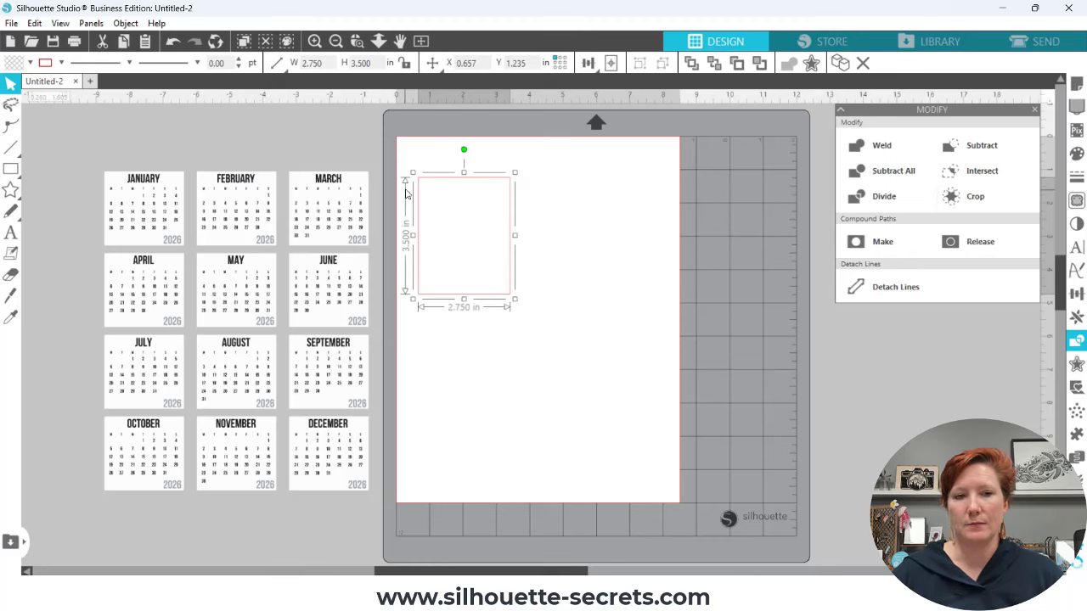
- Place the January calendar in the lower part of the rectangle and center-align the two horizontally
left_click_drag(153, 197, 461, 237)
left_click(519, 234)
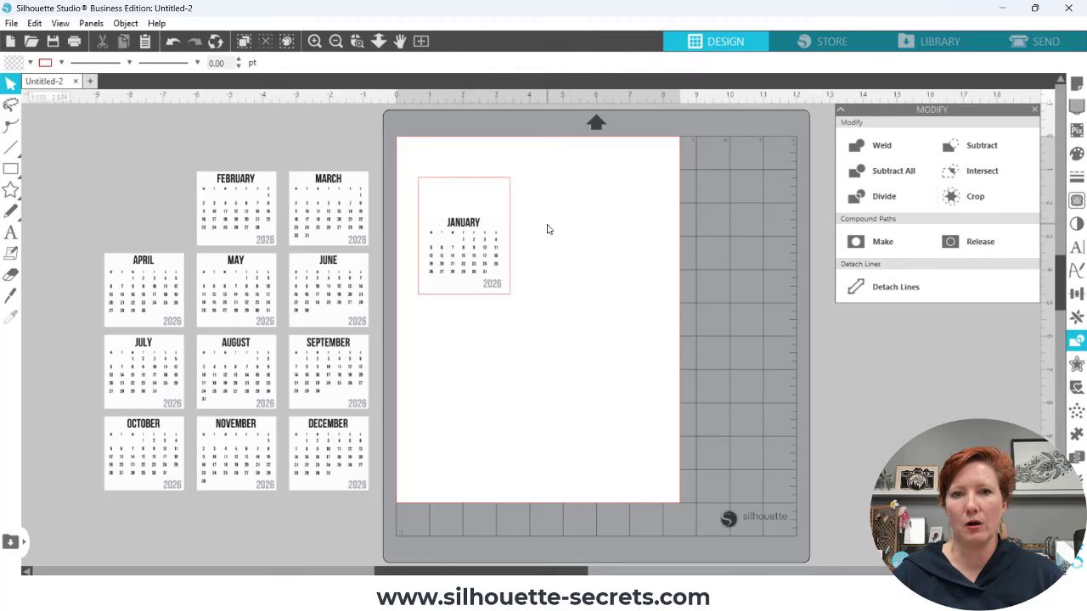
left_click_drag(567, 235, 406, 265)
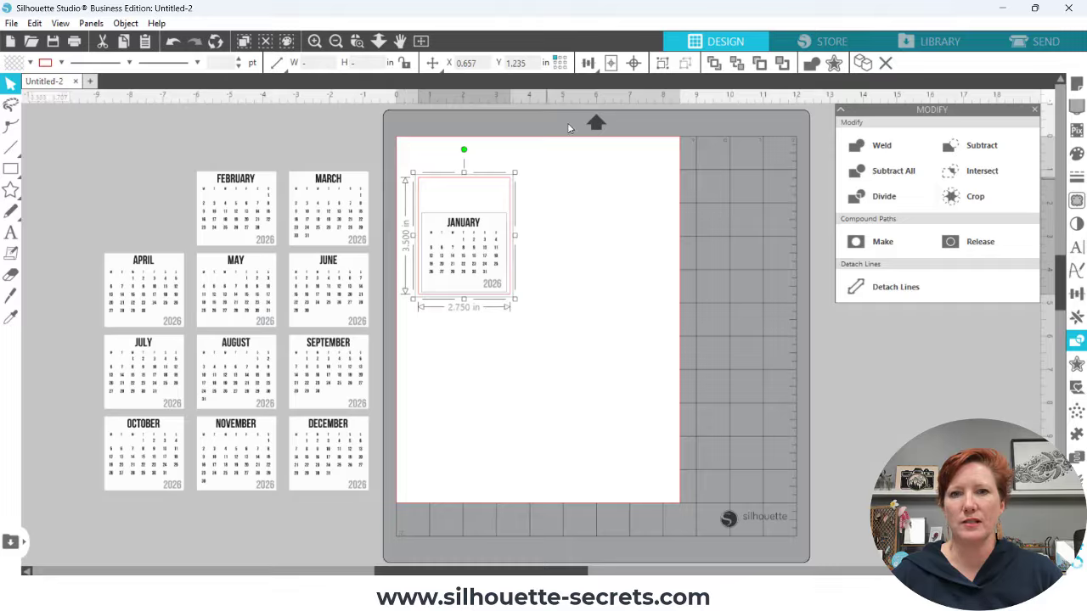
left_click(588, 63)
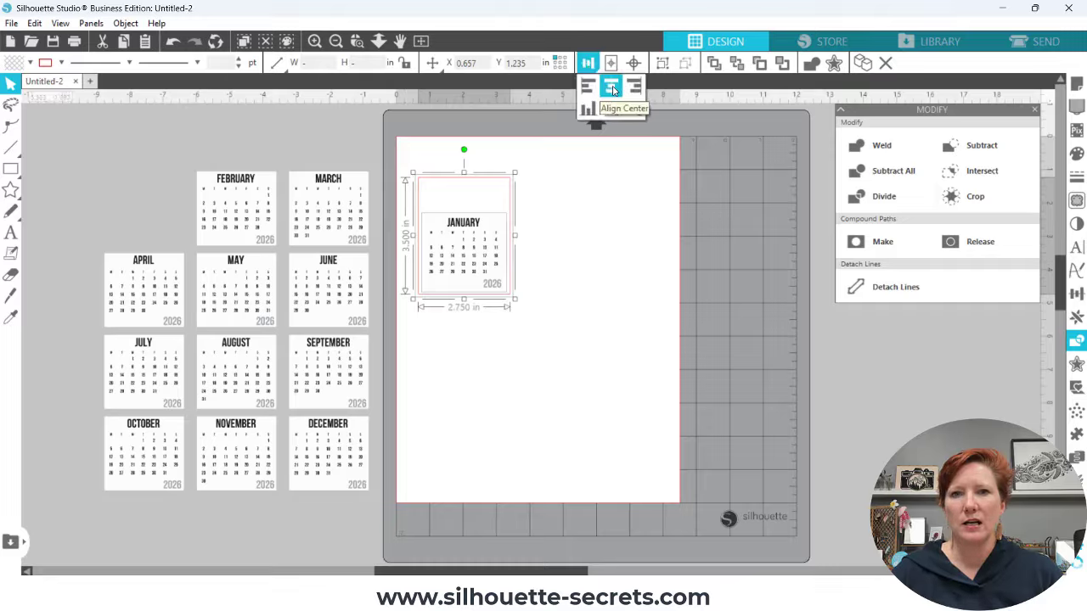
left_click(578, 263)
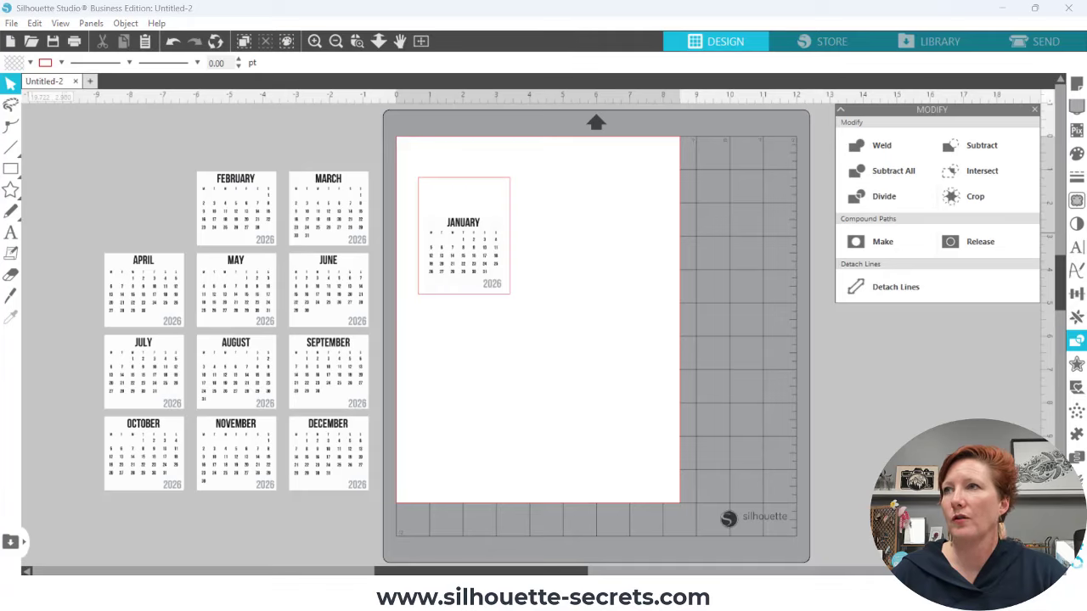
- Import the party-hat chicken, PNG (4), from the Quirky-Funny-Chicken-Clipart folder onto the page below the January rectangle
left_click_drag(1085, 85, 303, 66)
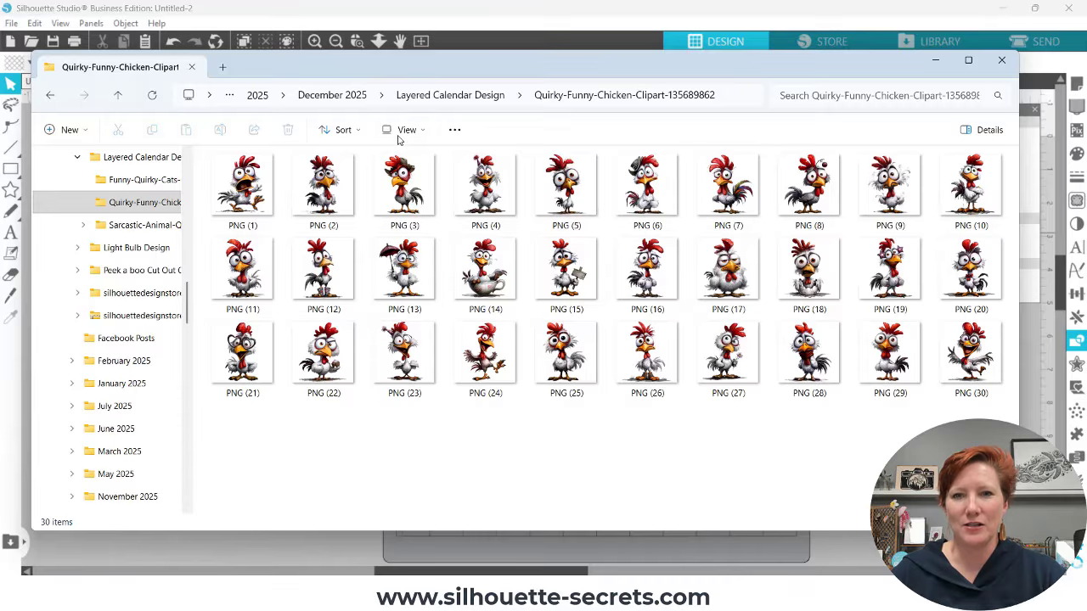
mouse_move(457, 198)
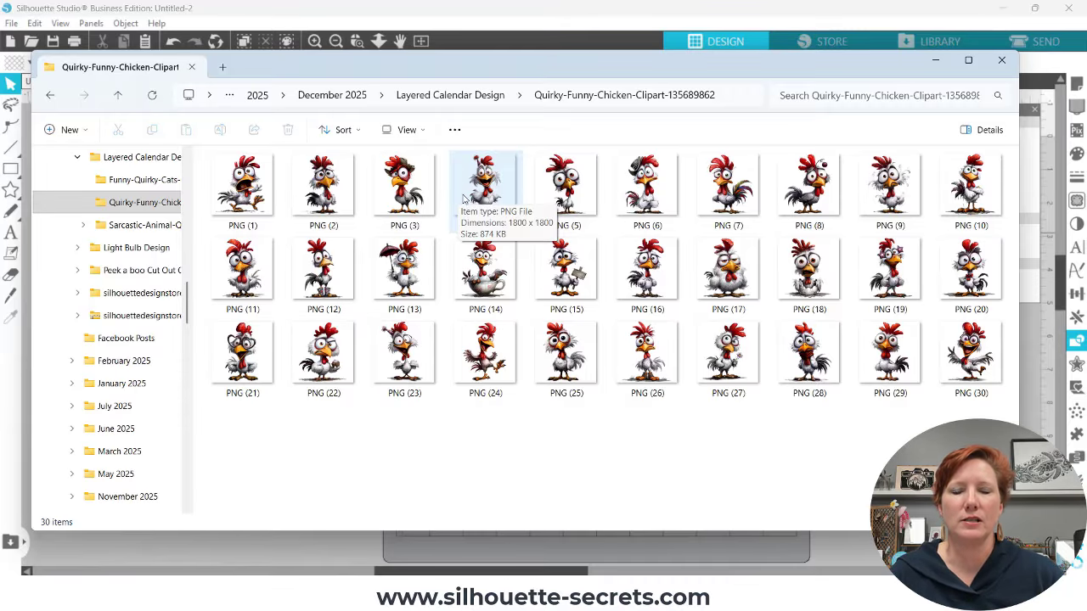
left_click_drag(30, 257, 502, 268)
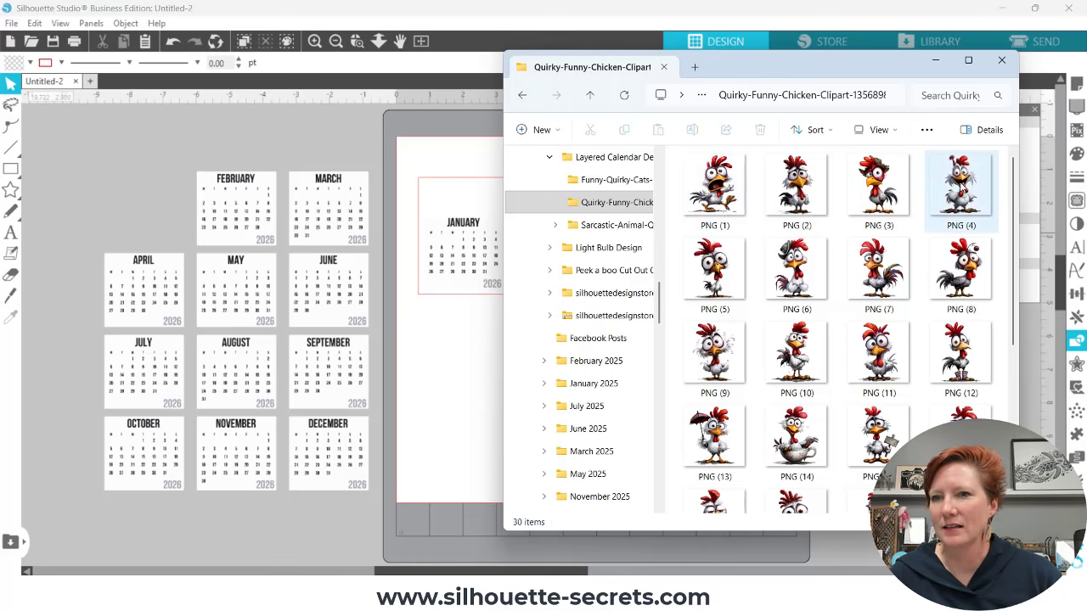
left_click(958, 185)
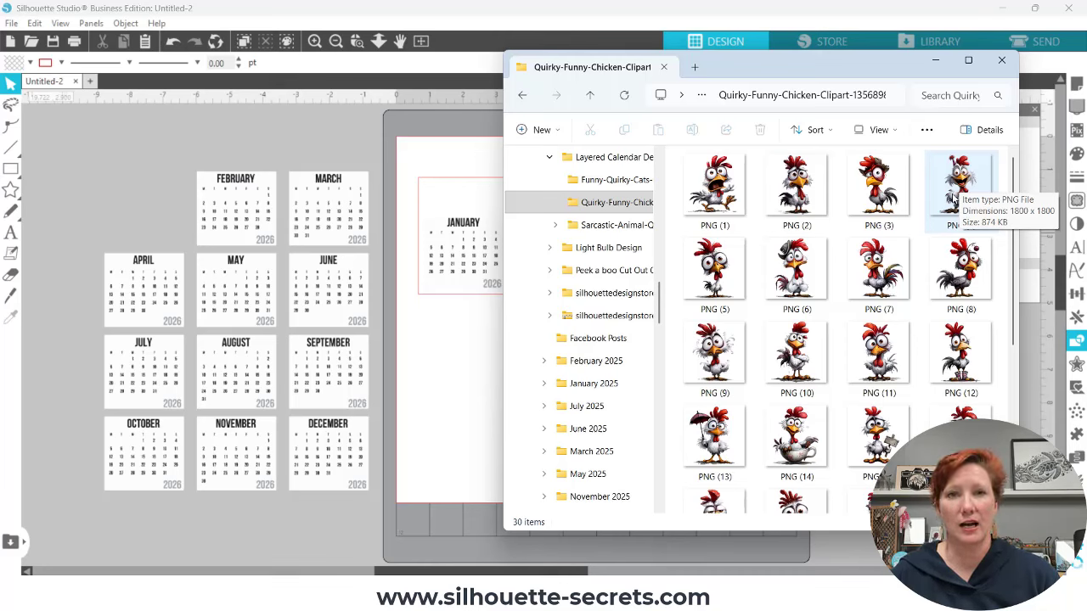
left_click_drag(954, 199, 469, 437)
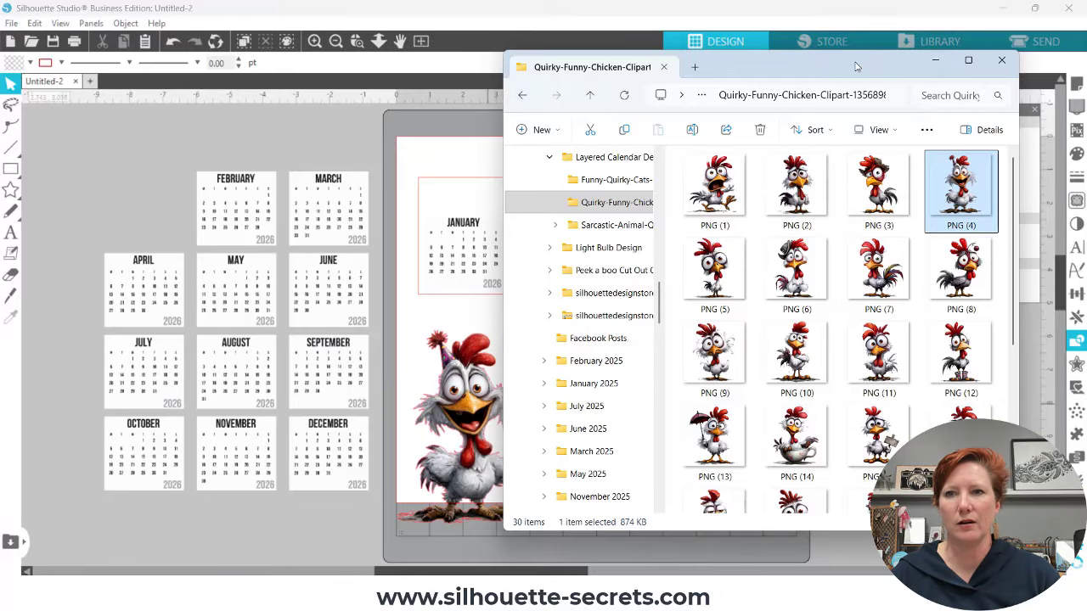
left_click_drag(856, 65, 1086, 102)
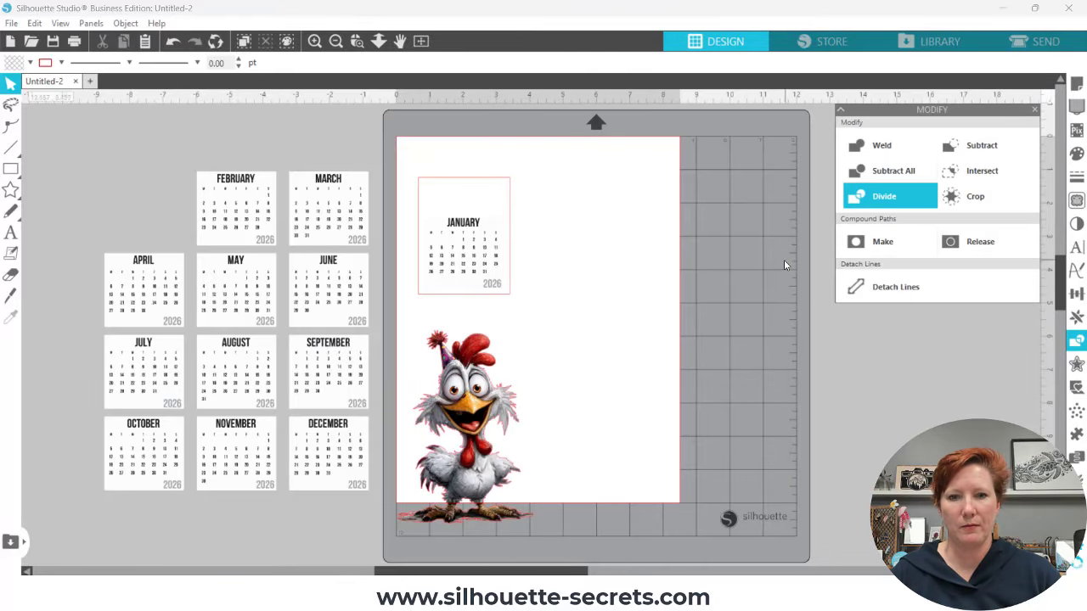
- Move the chicken beside the January rectangle and scale it down to about 2.19 by 3.11 in
left_click_drag(469, 406, 594, 321)
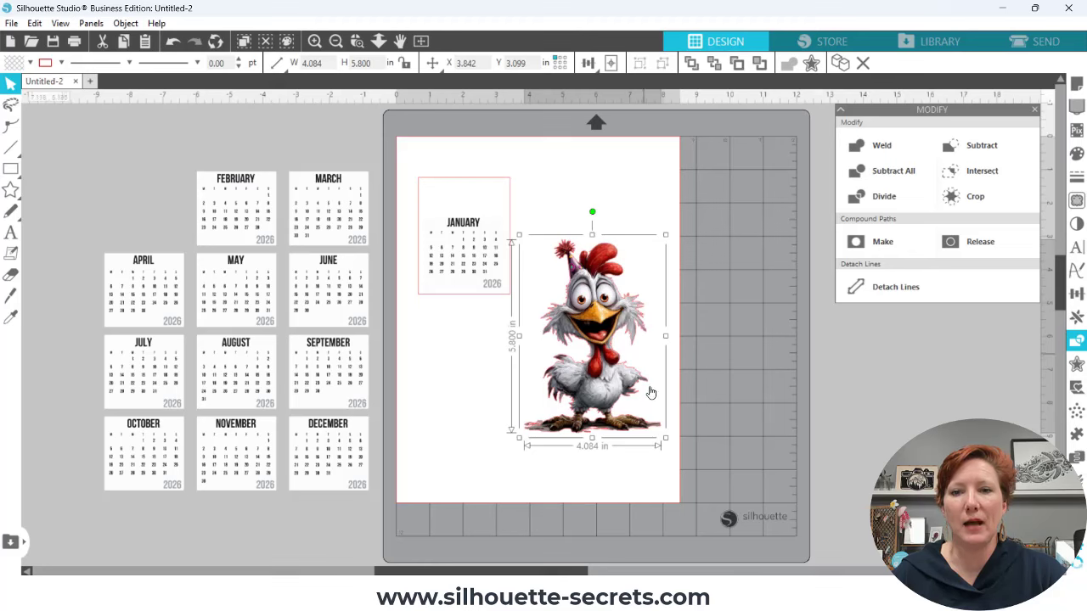
left_click_drag(666, 437, 595, 359)
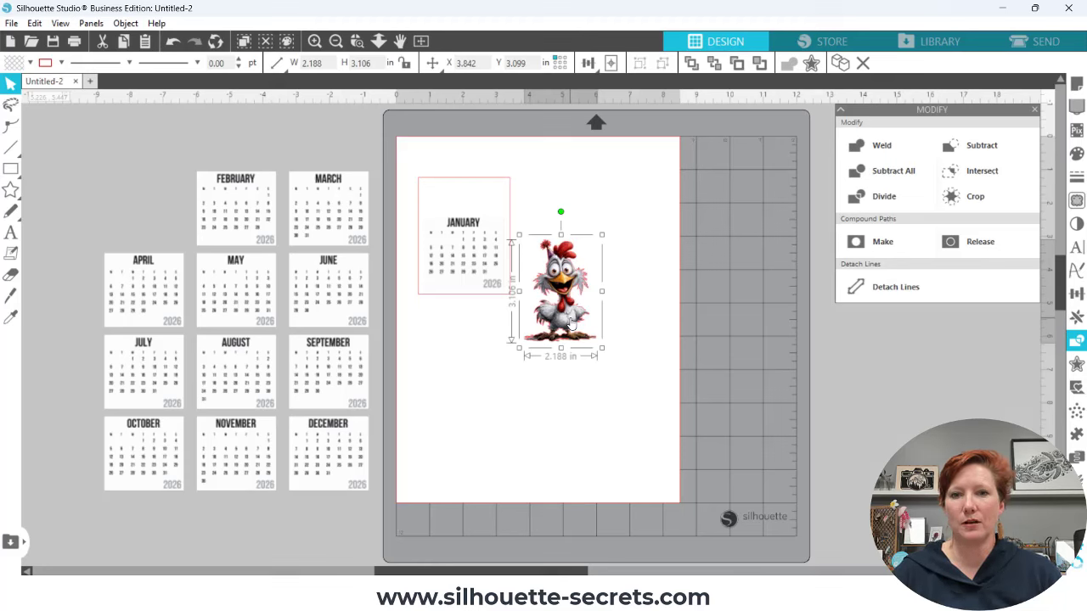
- Examine the edit points along the chicken's cut outline up close
double_click(571, 324)
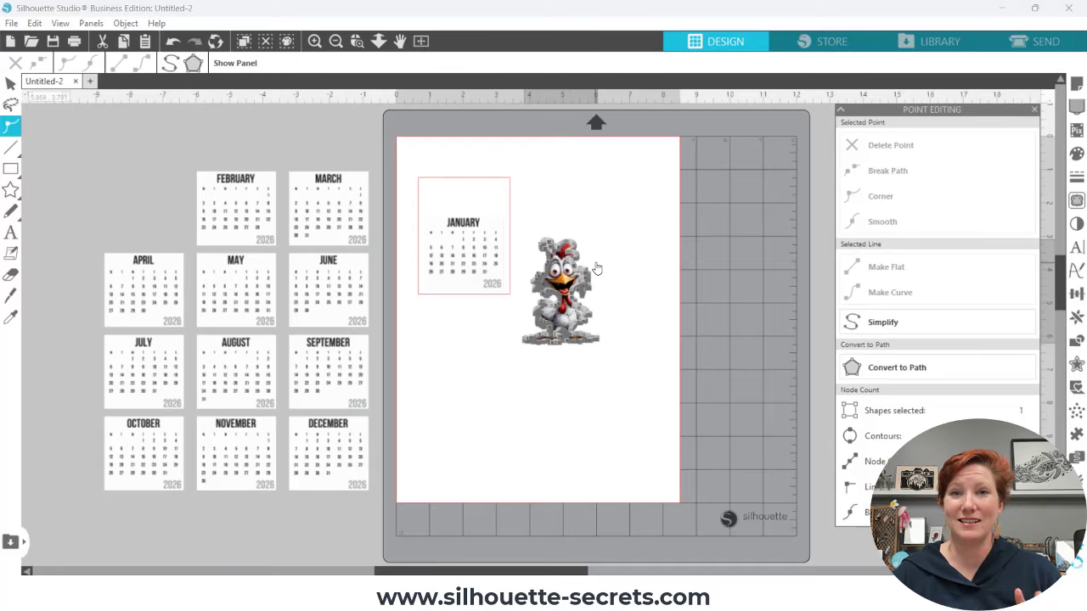
left_click(356, 41)
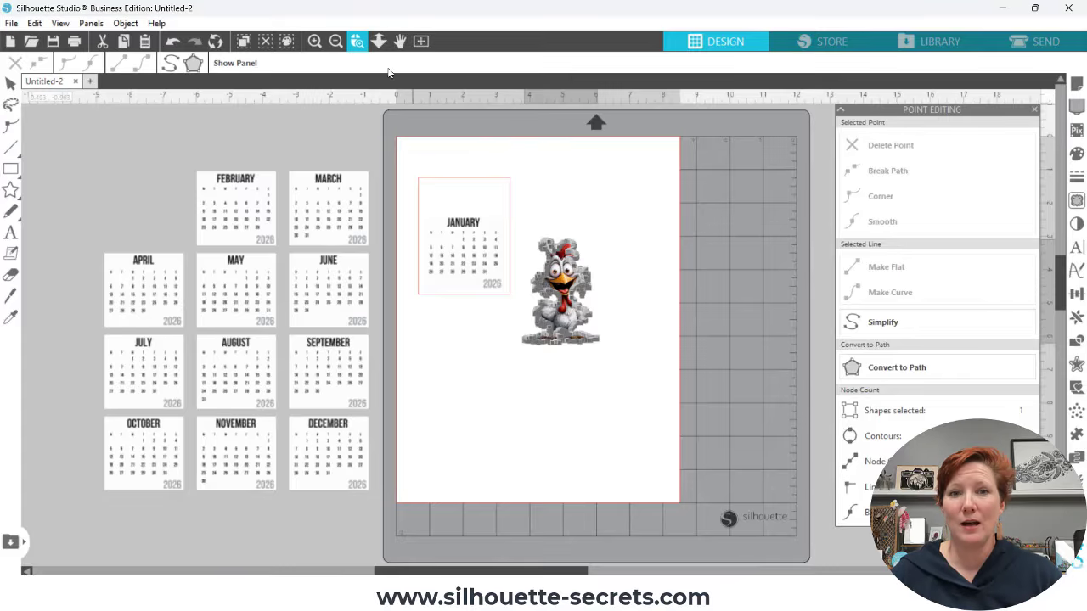
left_click_drag(509, 182, 637, 375)
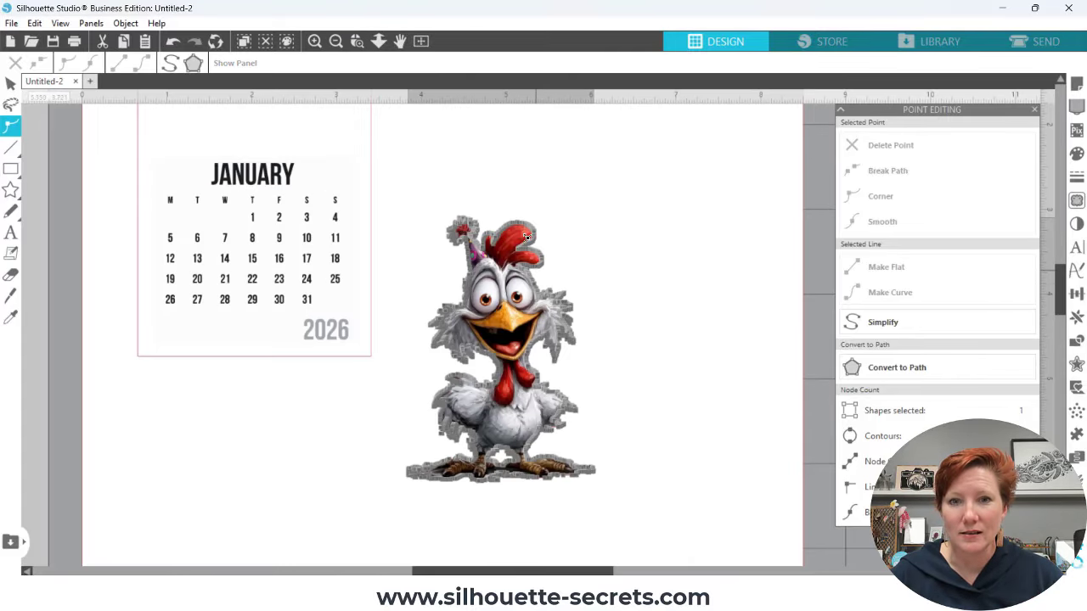
left_click(569, 236)
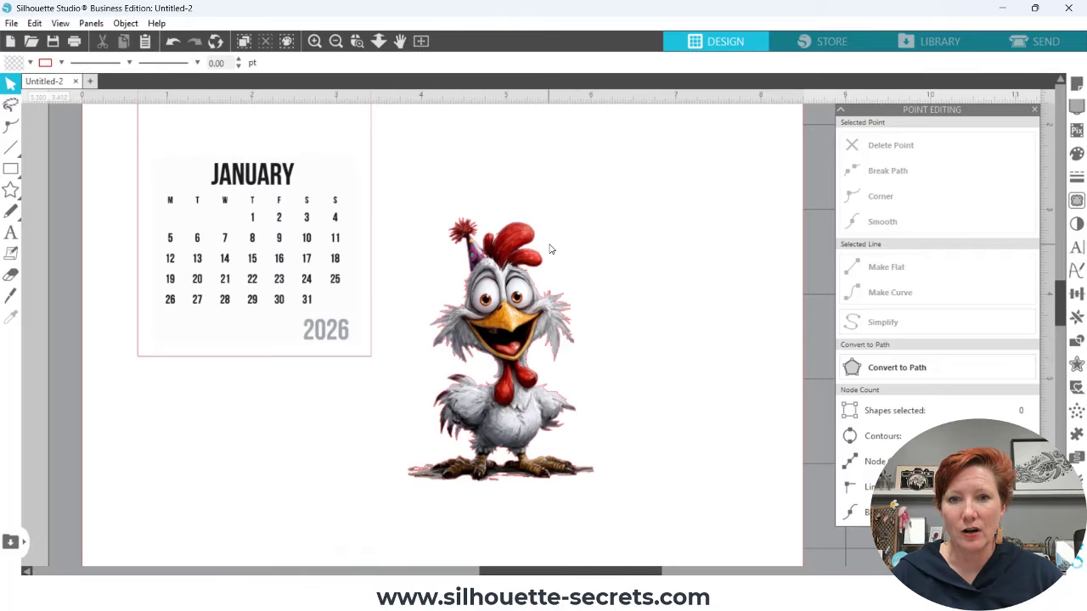
double_click(527, 293)
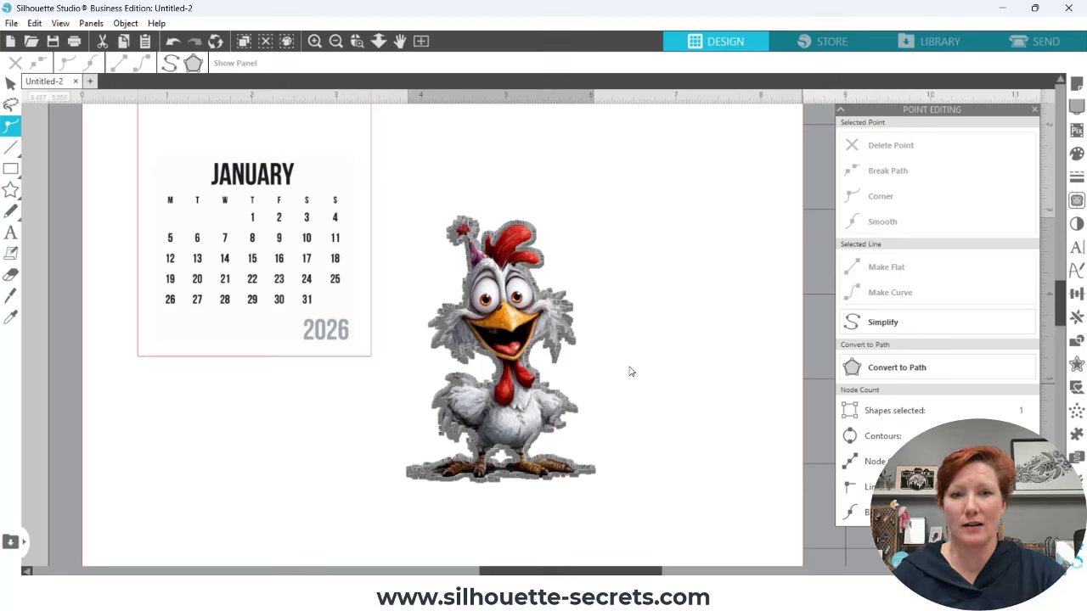
left_click(442, 158)
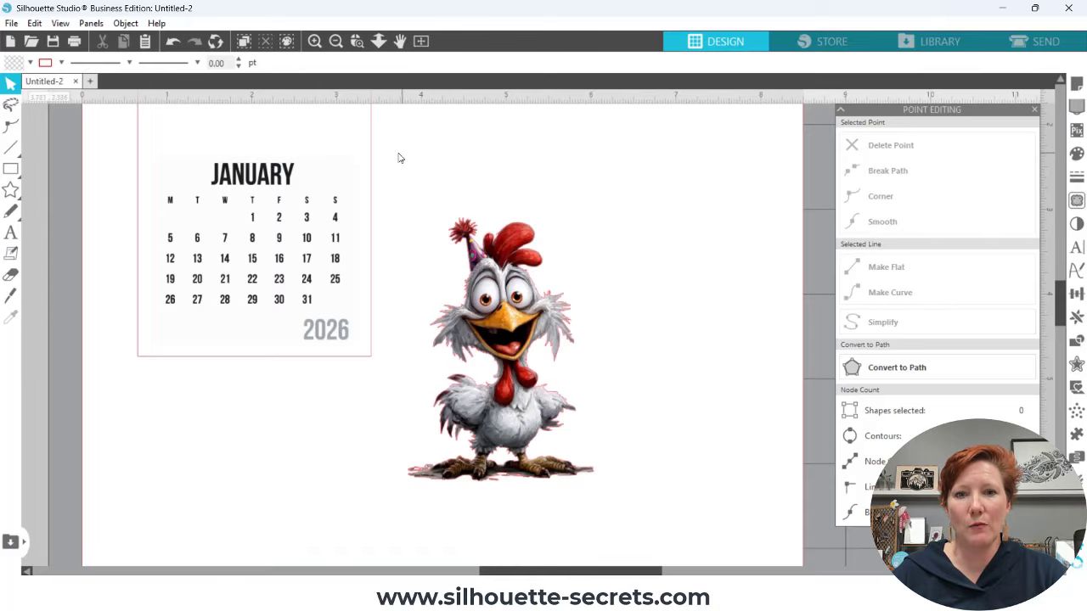
- Place the chicken over the rectangle's top edge above the January heading and move the whole arrangement down into the page
key("space")
left_click_drag(398, 157, 479, 232)
left_click_drag(576, 363, 332, 162)
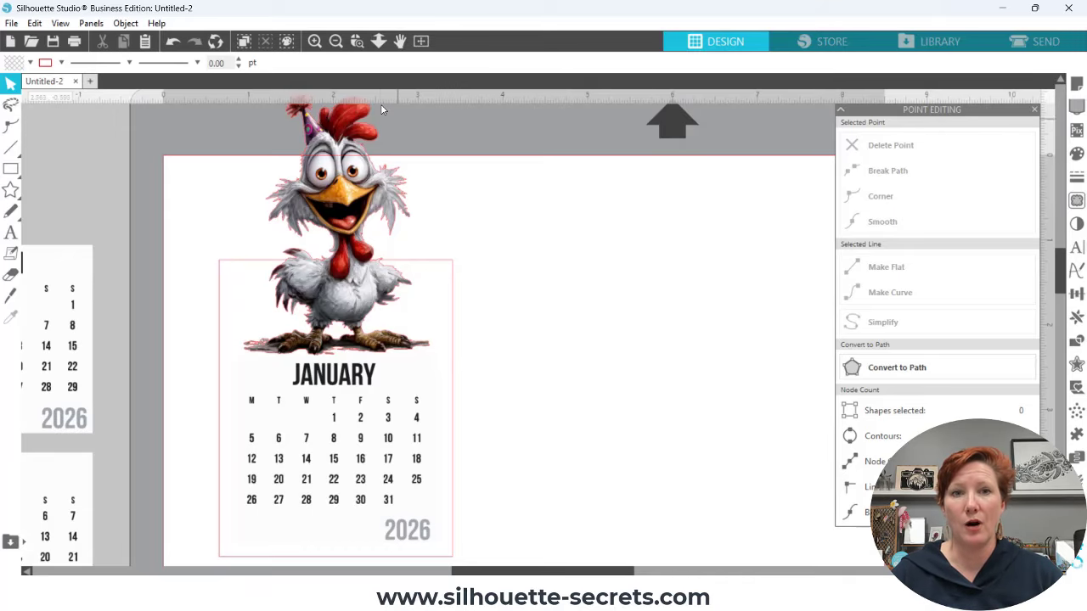
left_click_drag(212, 160, 501, 562)
left_click_drag(377, 441, 459, 536)
left_click_drag(650, 464, 663, 371)
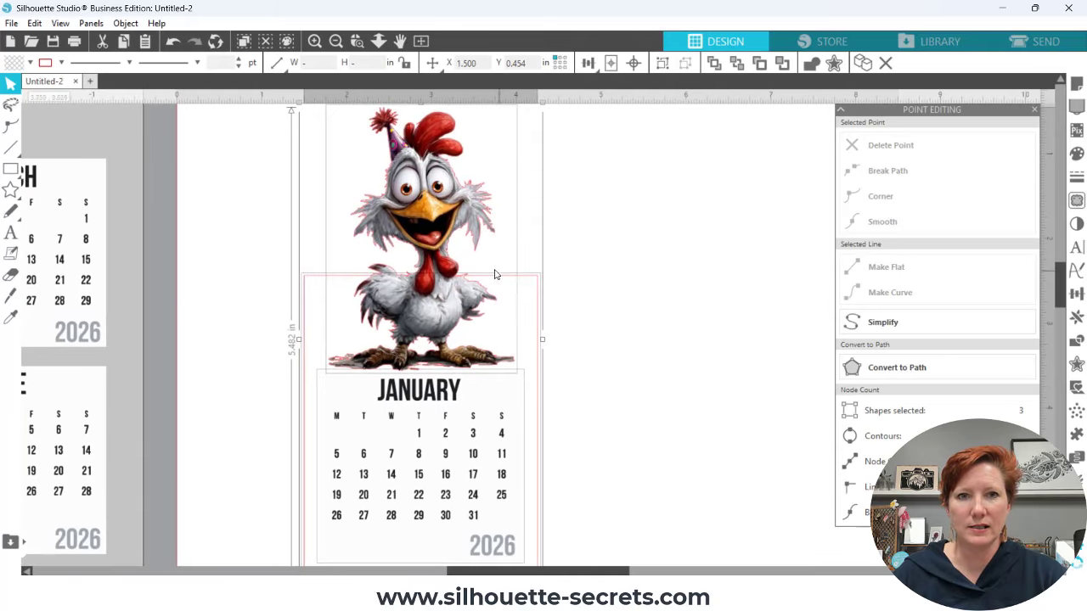
left_click(335, 41)
left_click(337, 42)
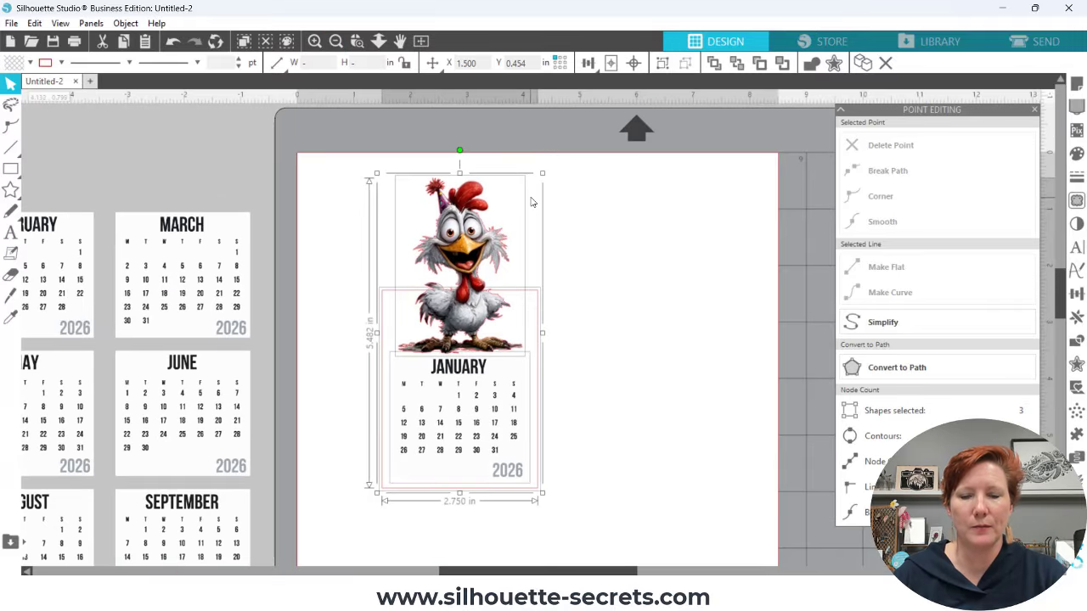
- Scale the chicken down to about 1.54 by 2.19 in and set it above the calendar near the rectangle's left edge
left_click(577, 208)
left_click(465, 242)
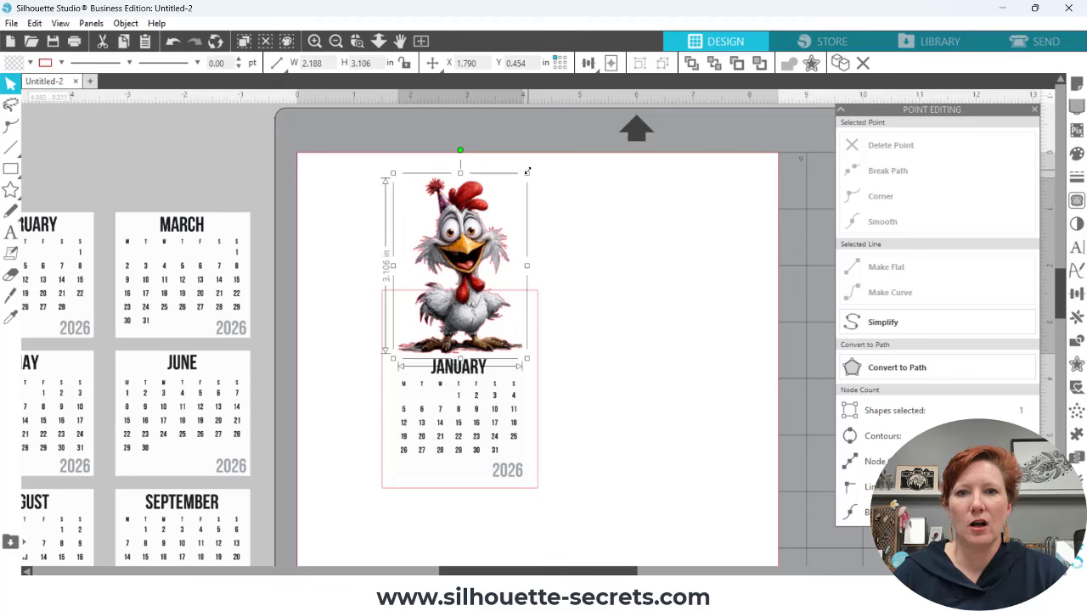
left_click_drag(526, 172, 505, 194)
left_click_drag(456, 250, 464, 247)
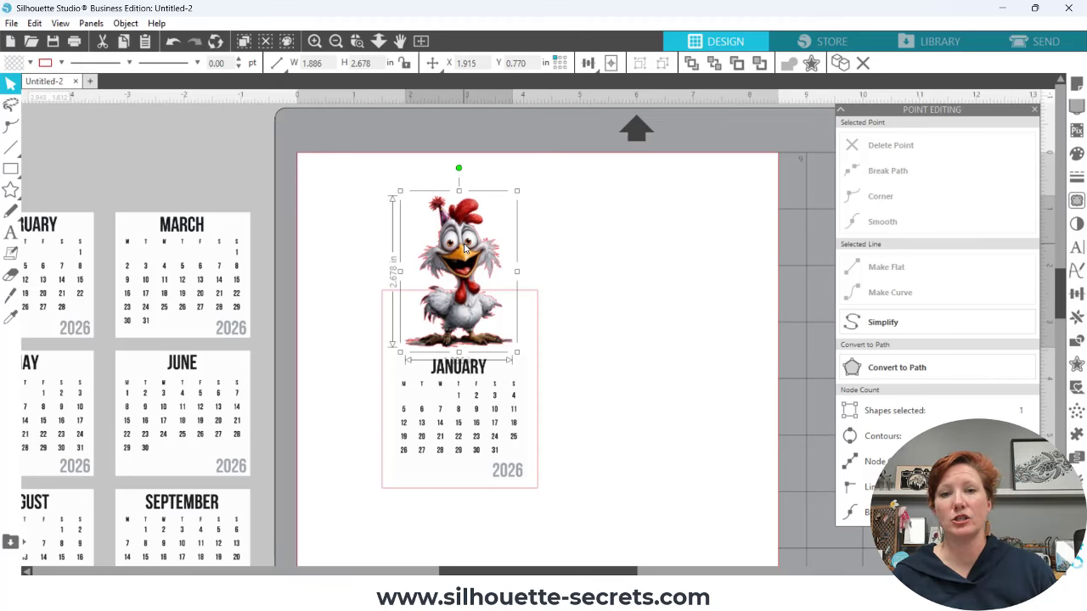
left_click_drag(463, 247, 444, 252)
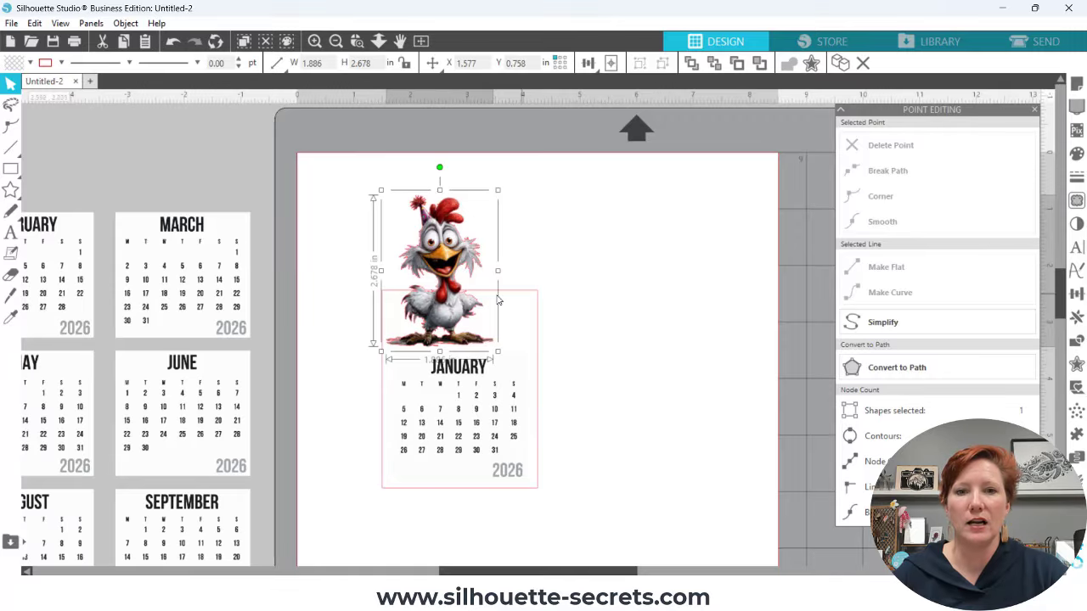
left_click_drag(497, 191, 477, 216)
left_click_drag(441, 315, 444, 302)
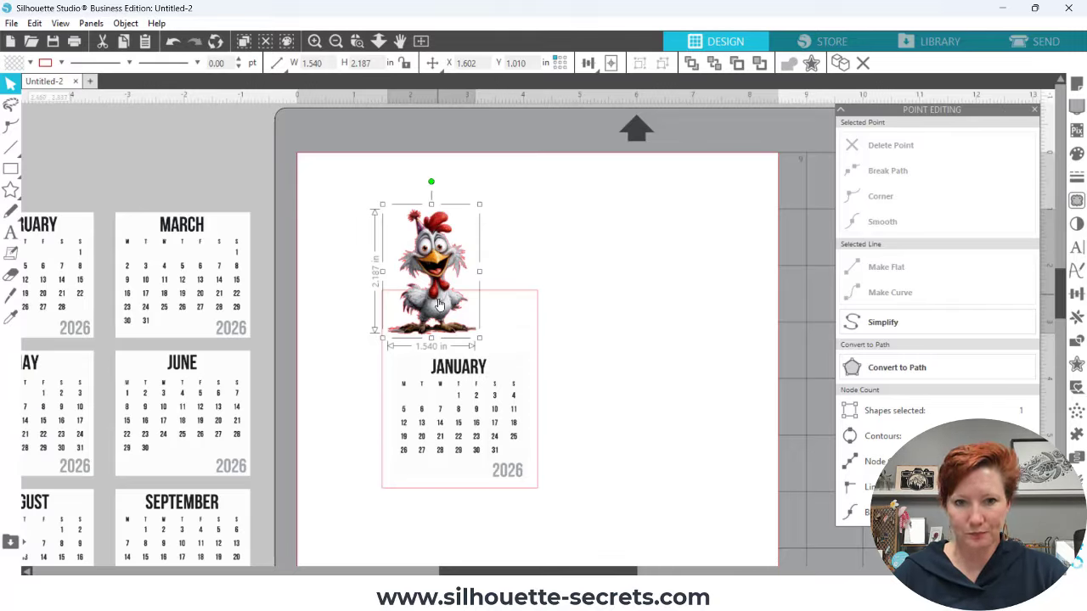
left_click_drag(440, 304, 442, 303)
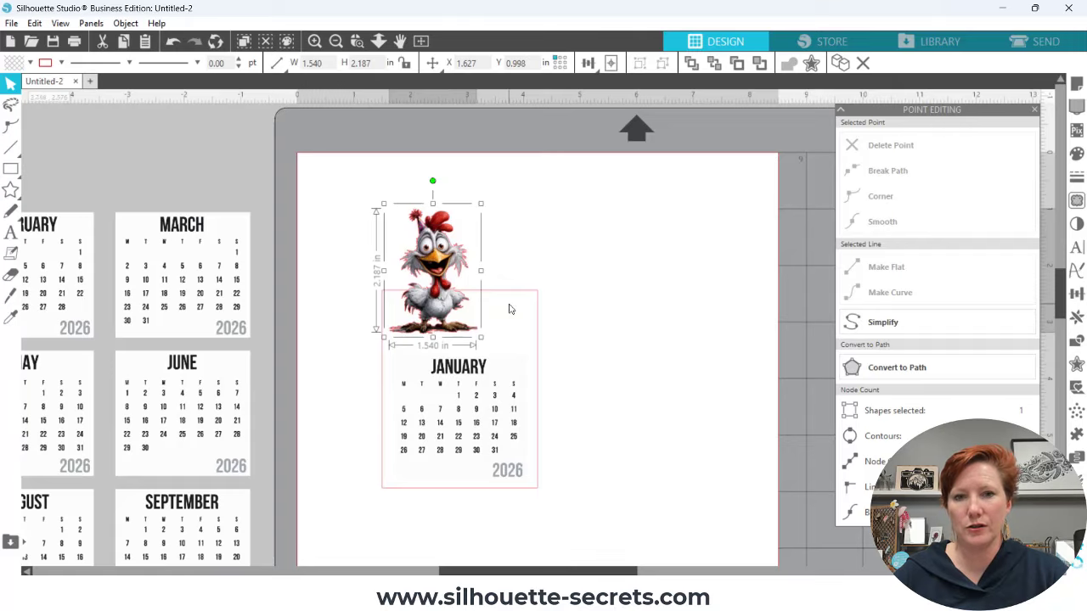
- Save the design as "Chicken Calendar" in the Layered Calendar Design folder, as a Silhouette Studio V3 file
left_click_drag(606, 296, 508, 442)
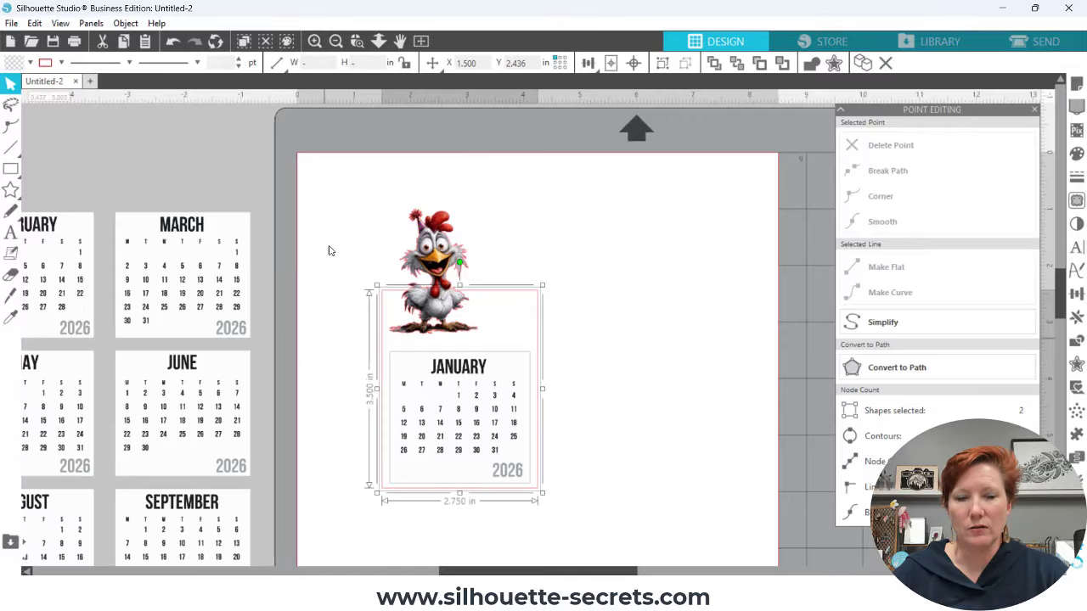
left_click(12, 23)
left_click(117, 141)
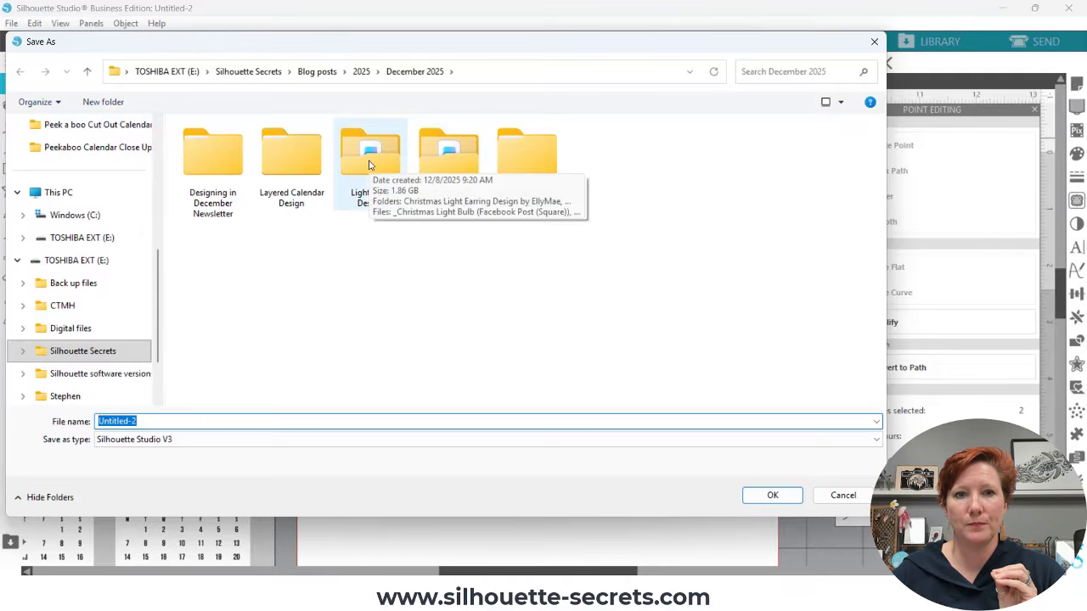
double_click(291, 157)
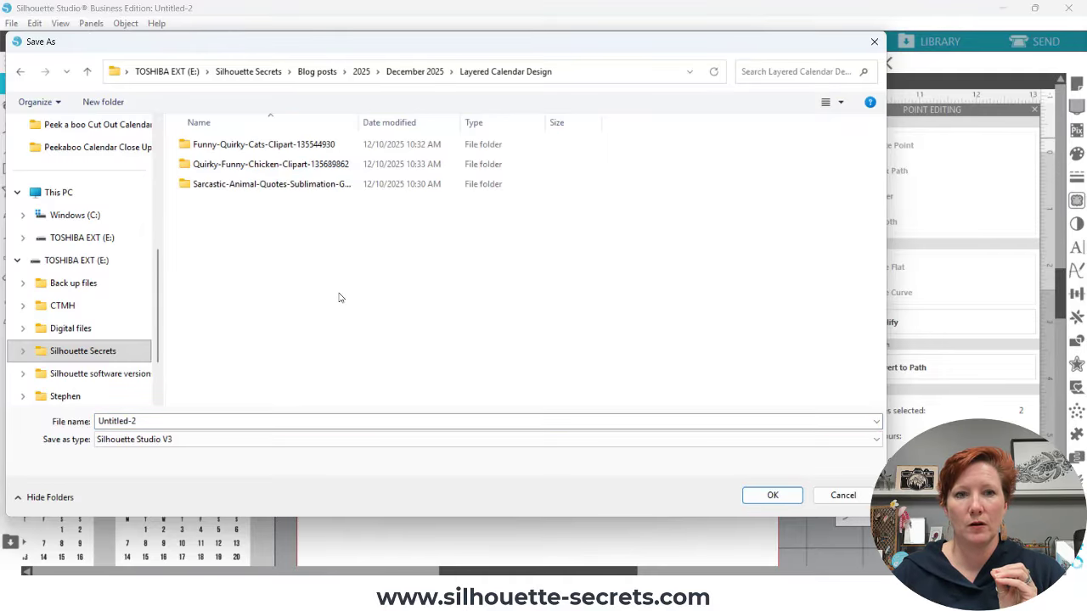
left_click(230, 418)
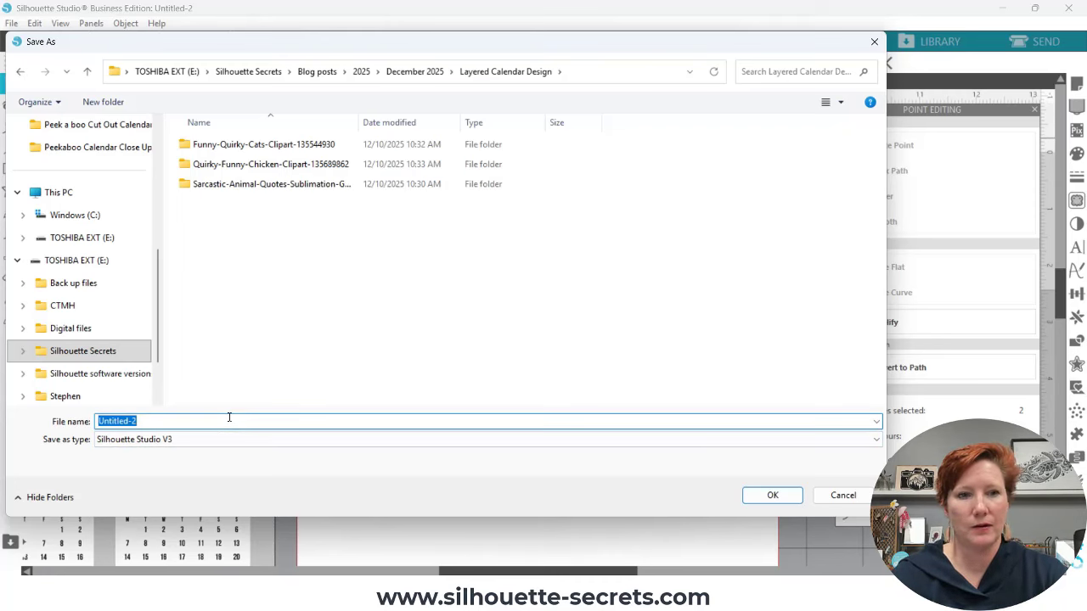
type("Chicken Calendar")
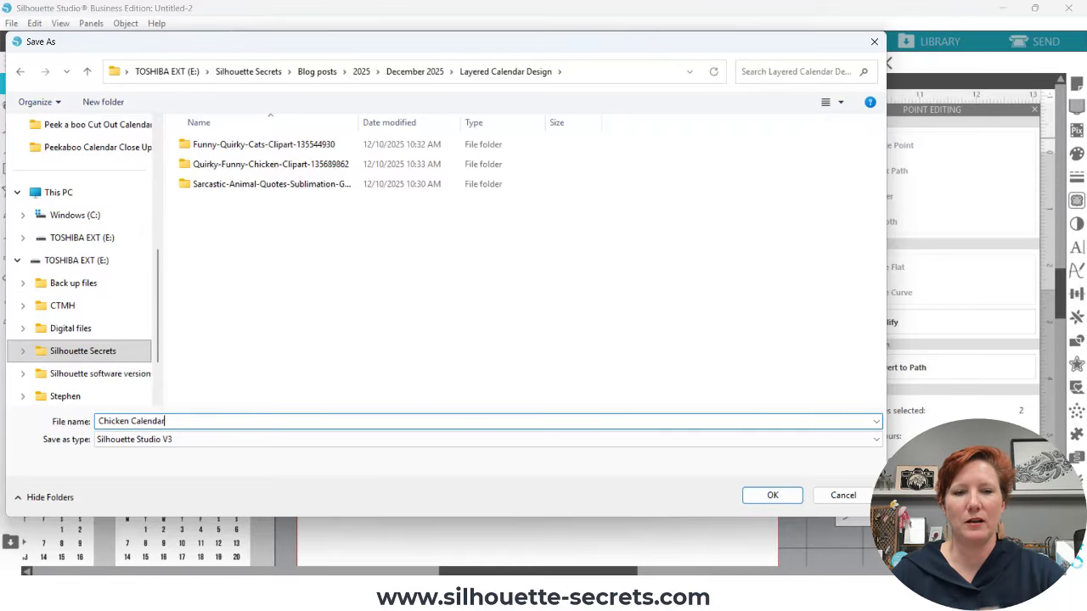
key("Return")
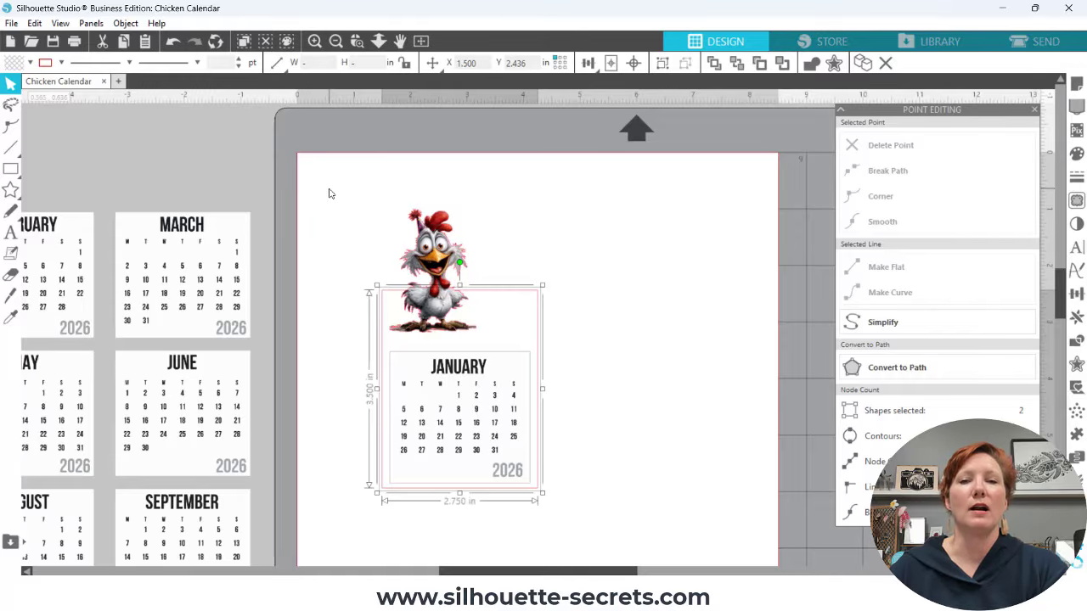
- Offset the chicken outward with rounded corners to form a cut border about 1.66 by 2.31 in
left_click(442, 256)
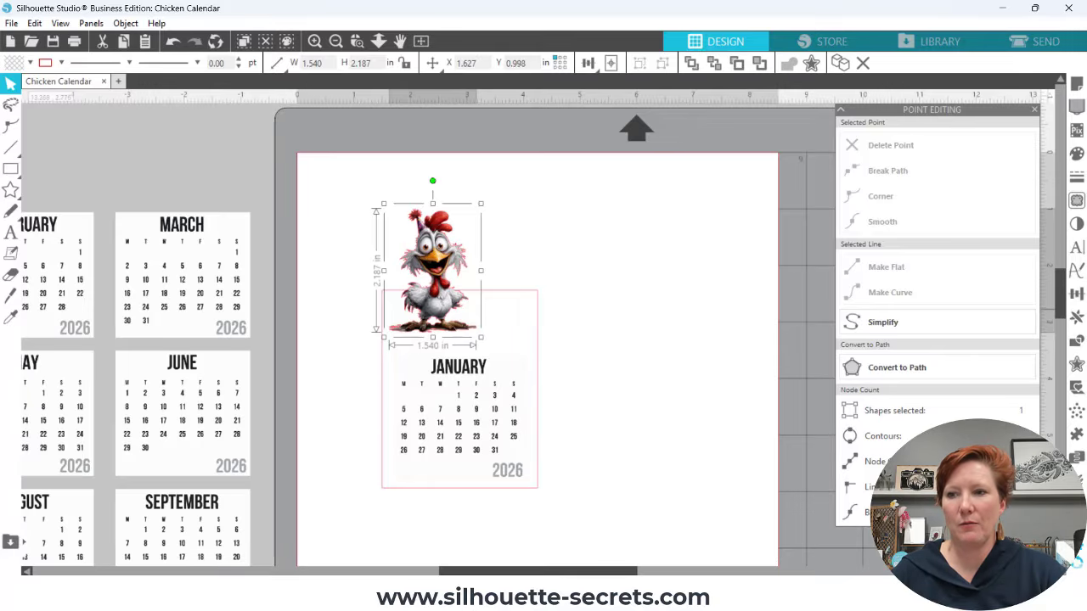
left_click(1080, 366)
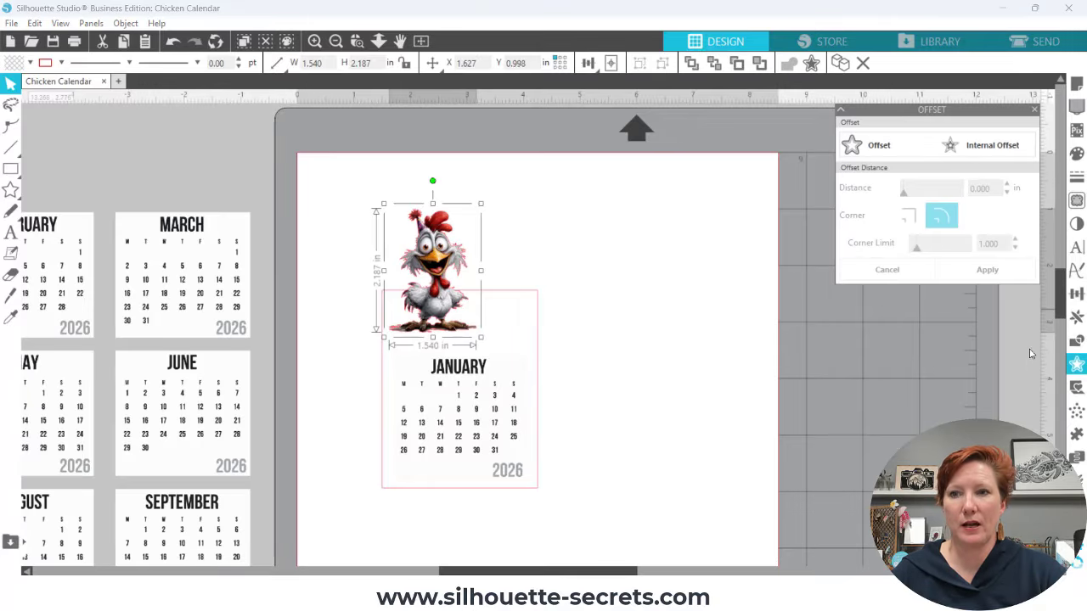
left_click(877, 156)
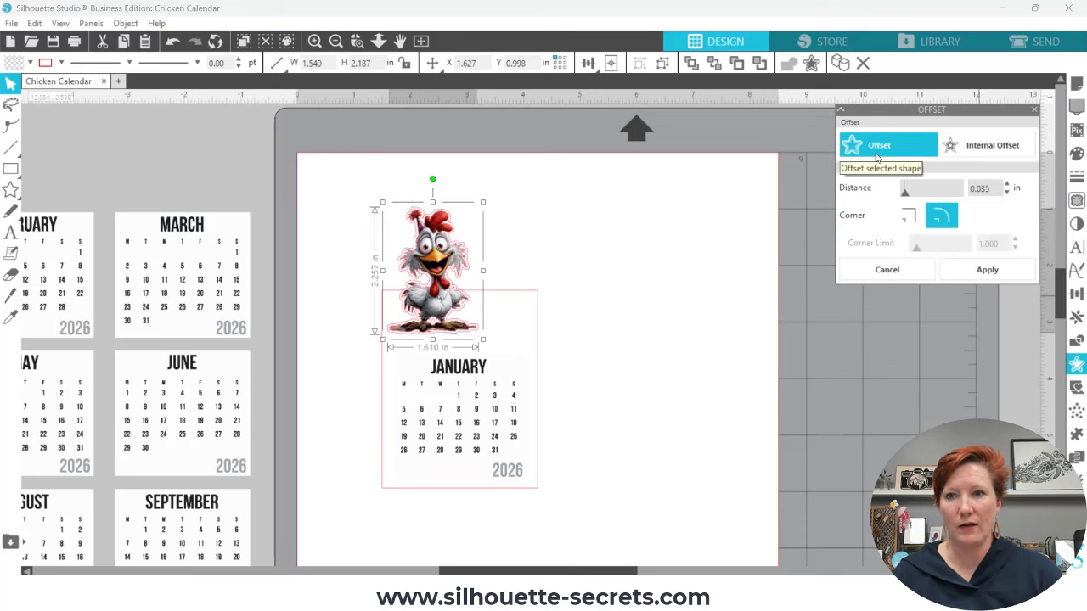
left_click(1006, 184)
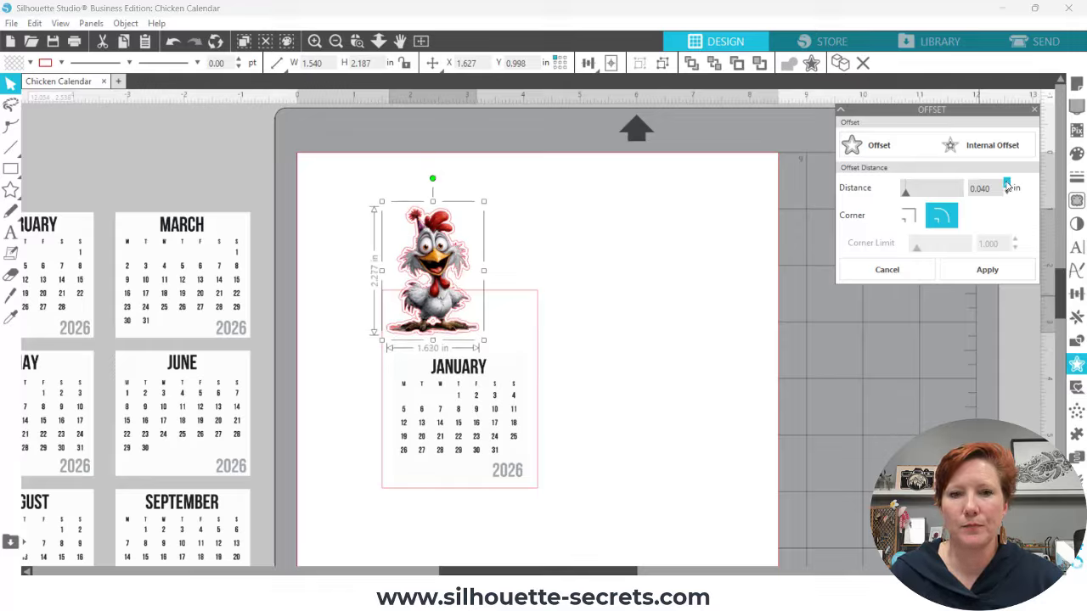
left_click(1007, 184)
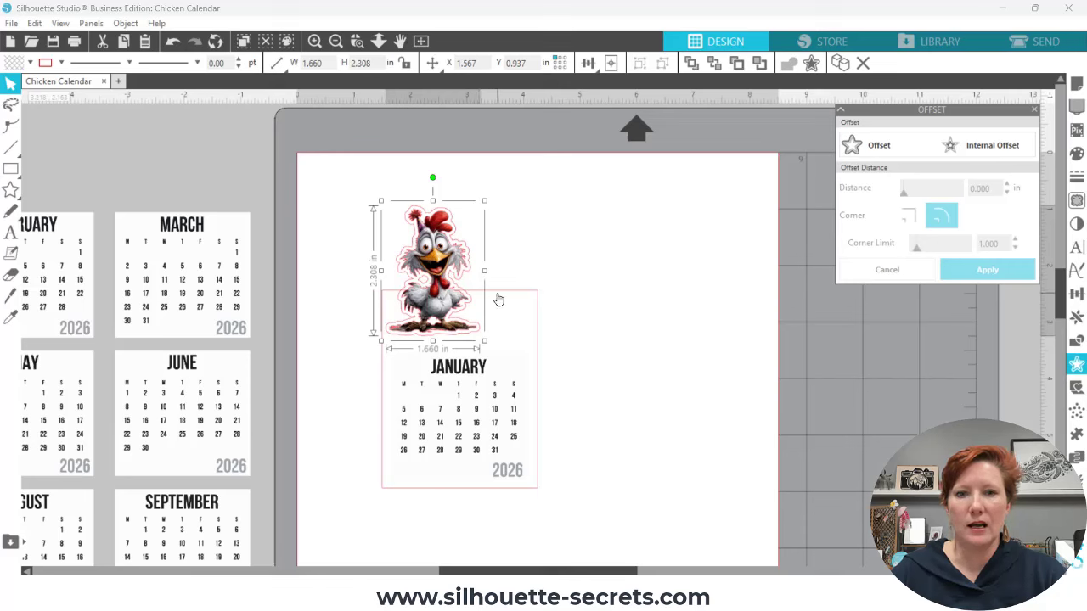
- Set the line color of the original chicken image to transparent, inside its offset border
left_click(432, 248)
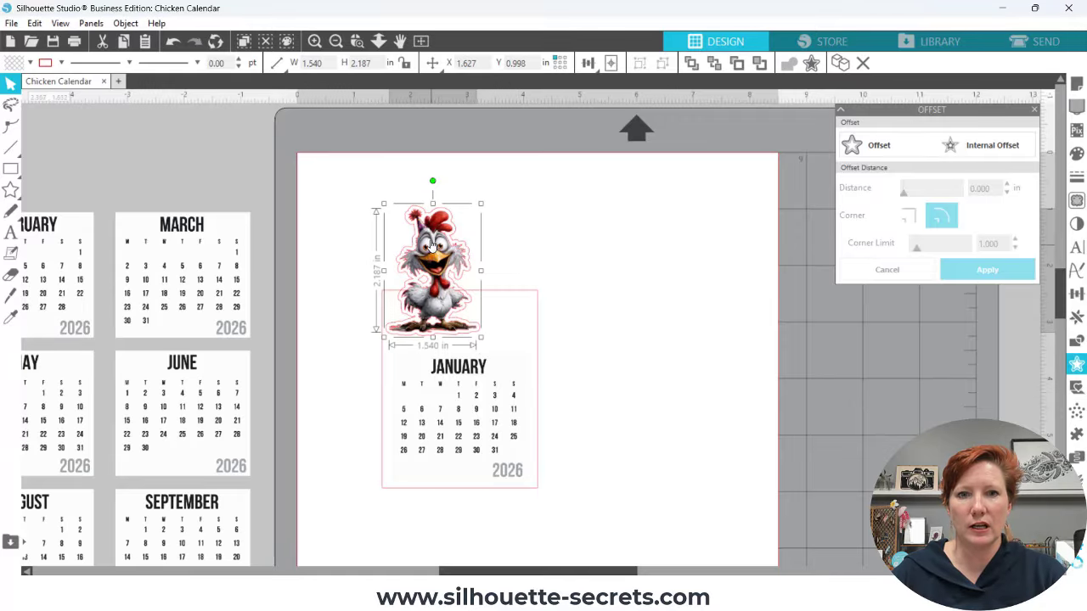
left_click(61, 63)
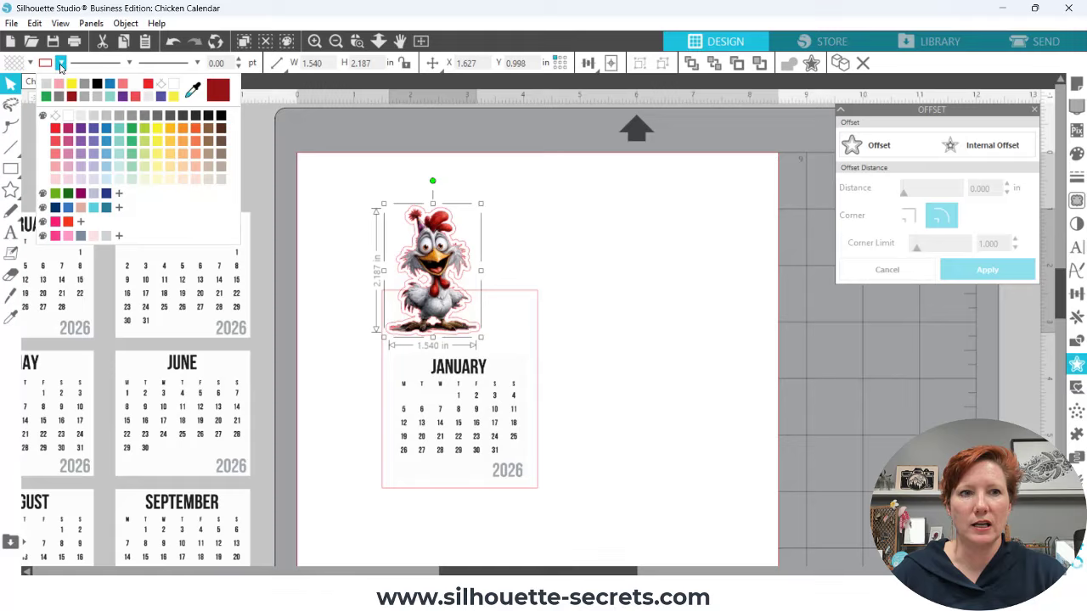
left_click(161, 88)
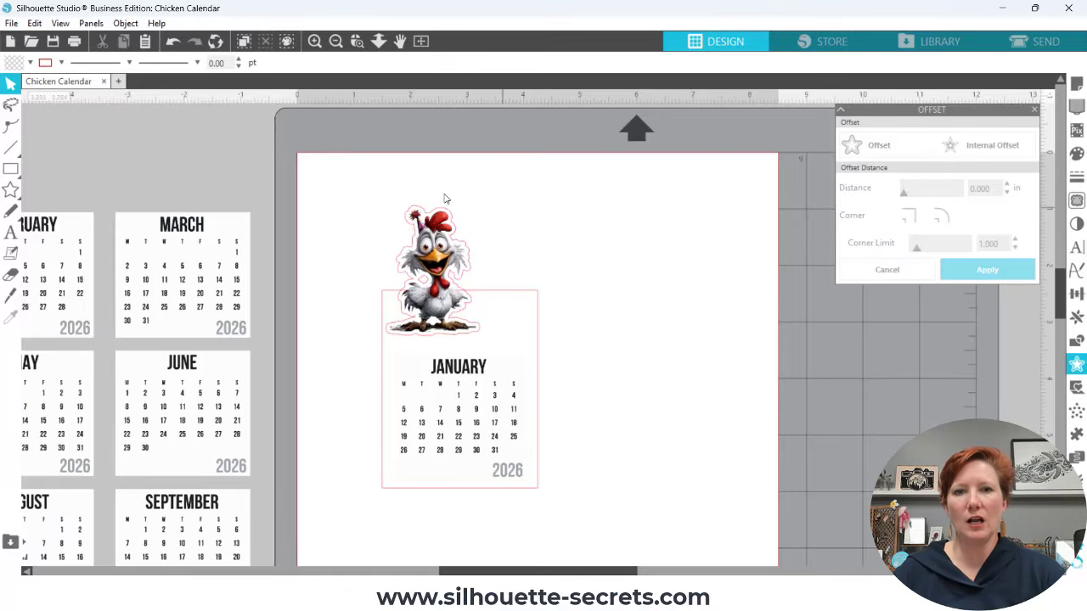
- Place a spare copy of the whole January arrangement off the page and weld the on-page chicken's offset border to the calendar rectangle
left_click_drag(372, 193, 522, 443)
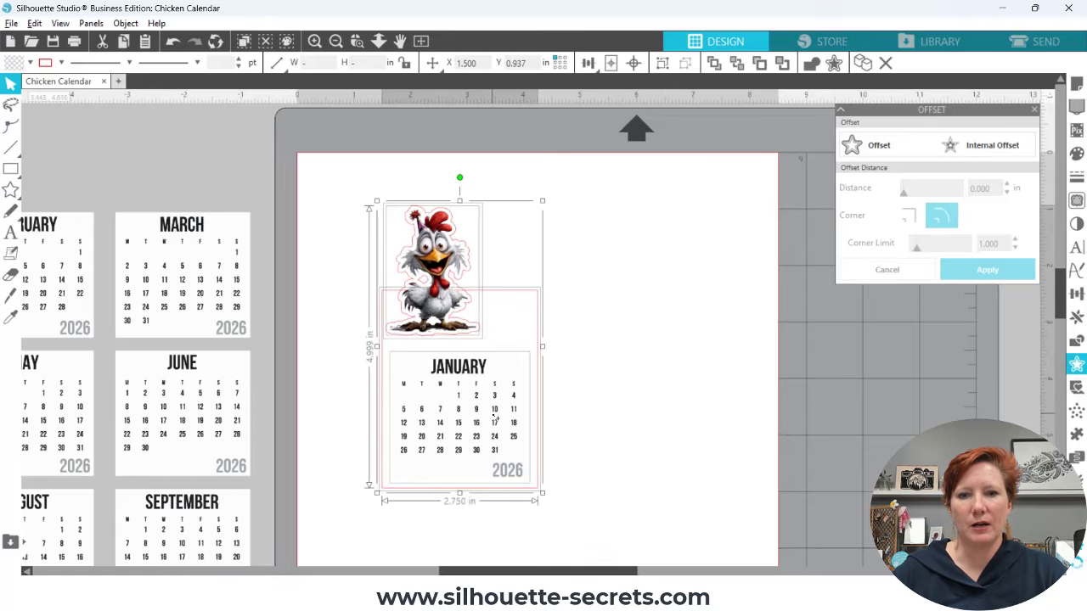
left_click_drag(411, 405, 215, 119)
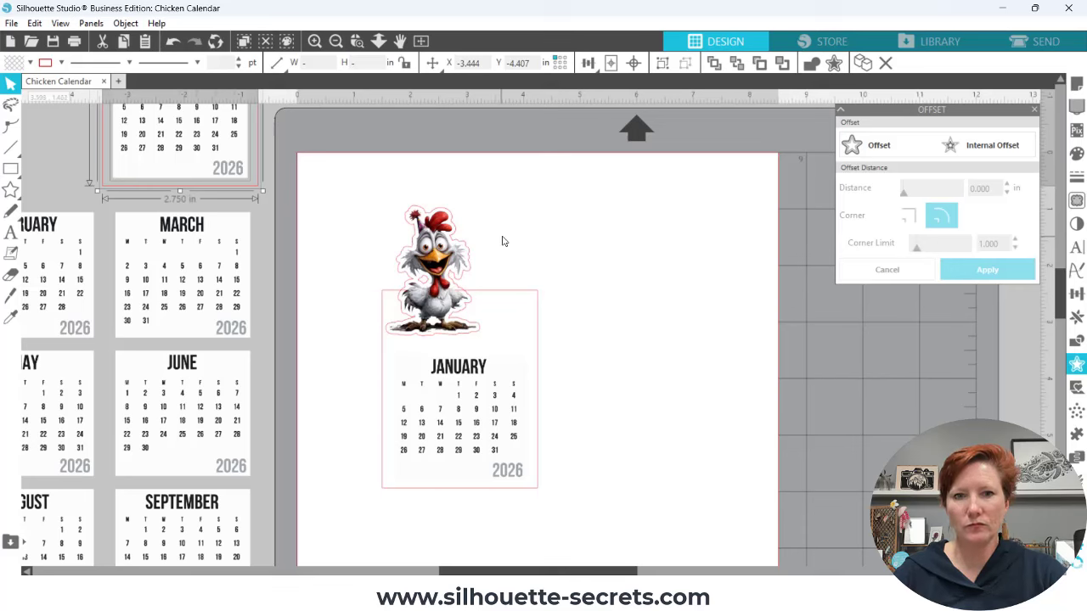
left_click(472, 256)
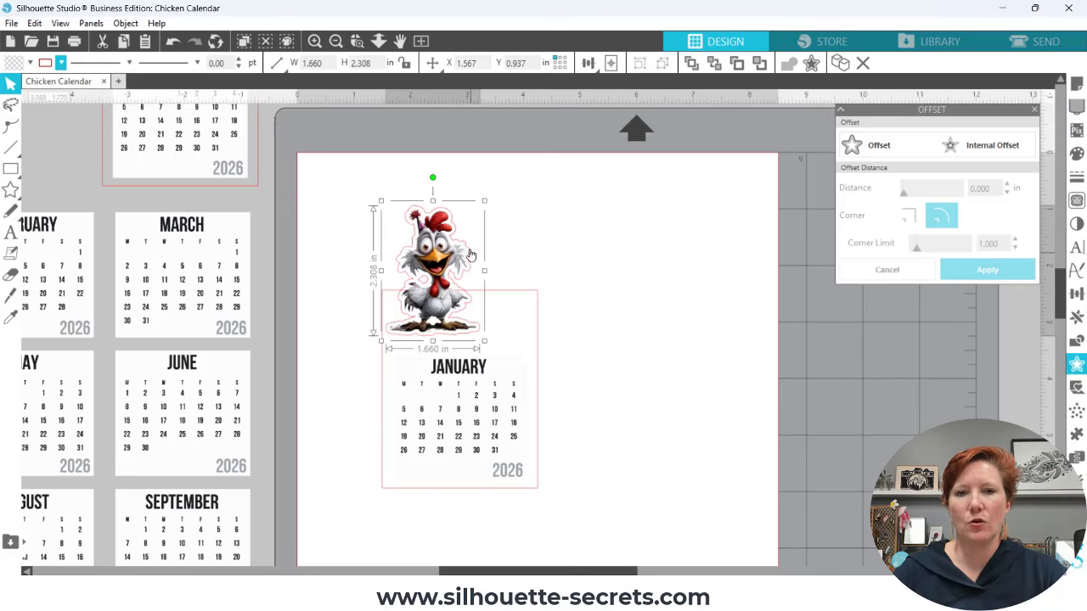
left_click(498, 297, "shift")
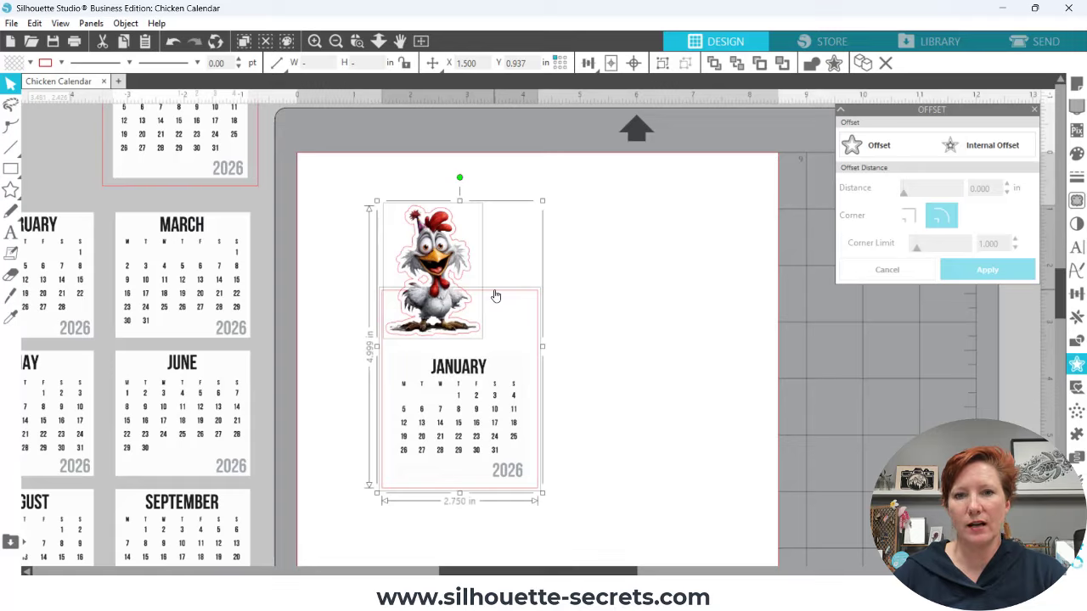
right_click(495, 294)
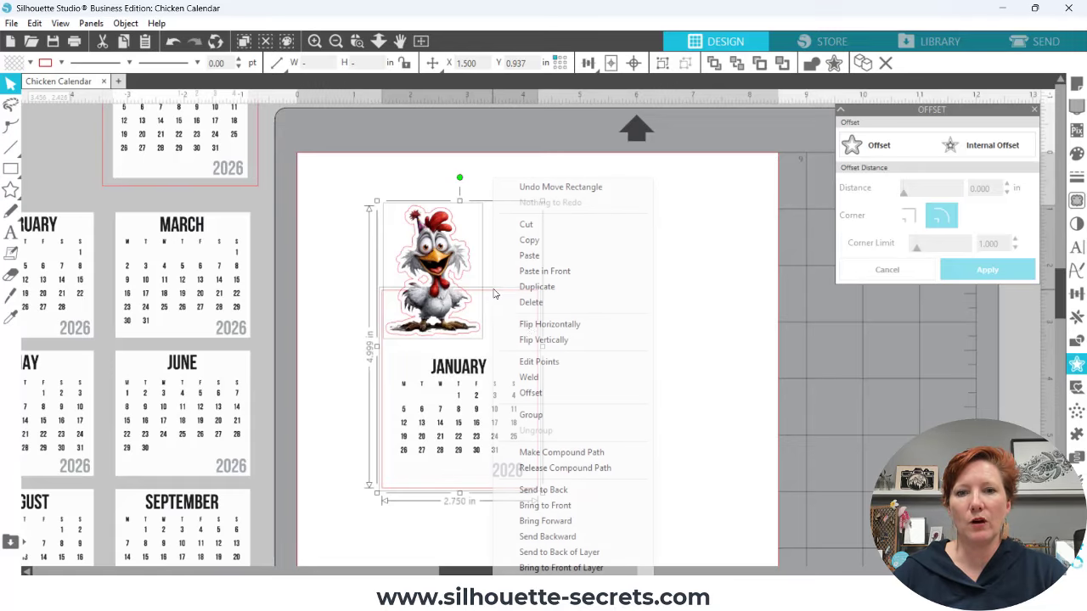
left_click(544, 381)
left_click(343, 264)
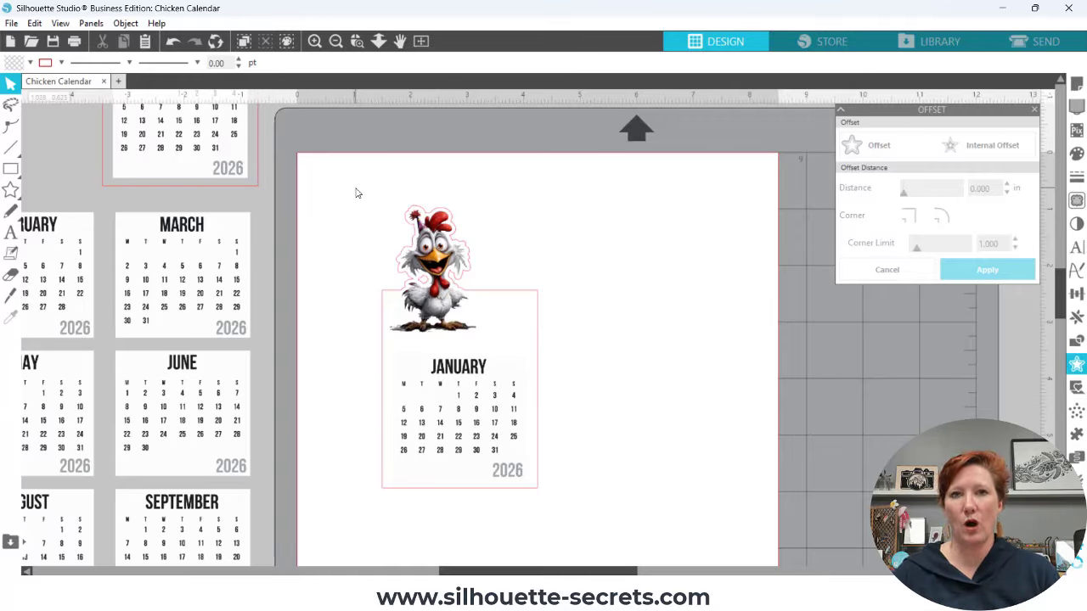
- Turn on registration marks and move the whole January arrangement inside them, just below the hatched corner beneath the black square
left_click_drag(366, 179, 544, 491)
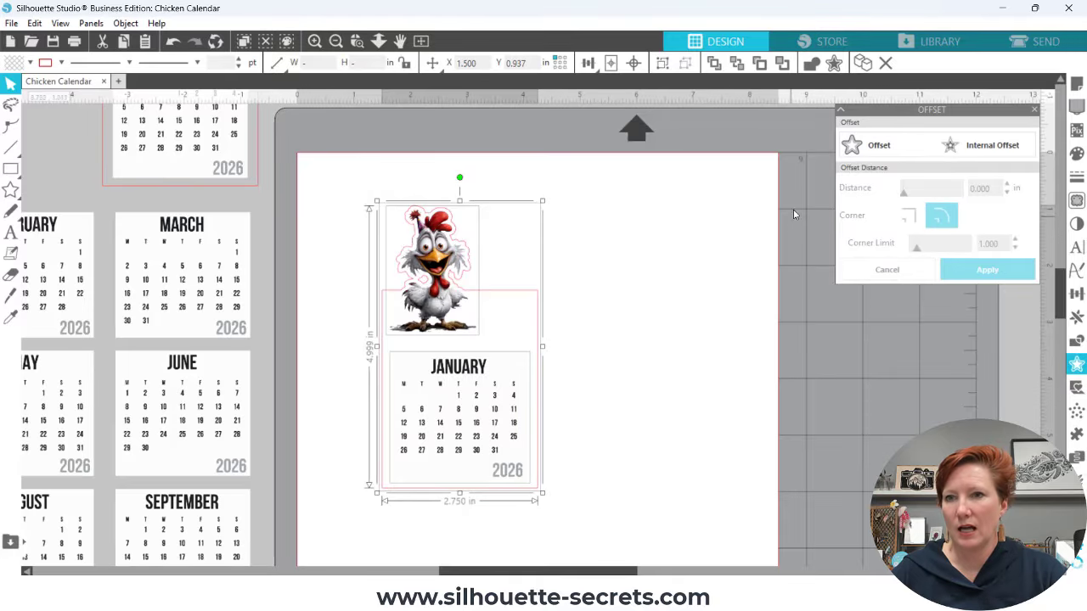
left_click(1076, 84)
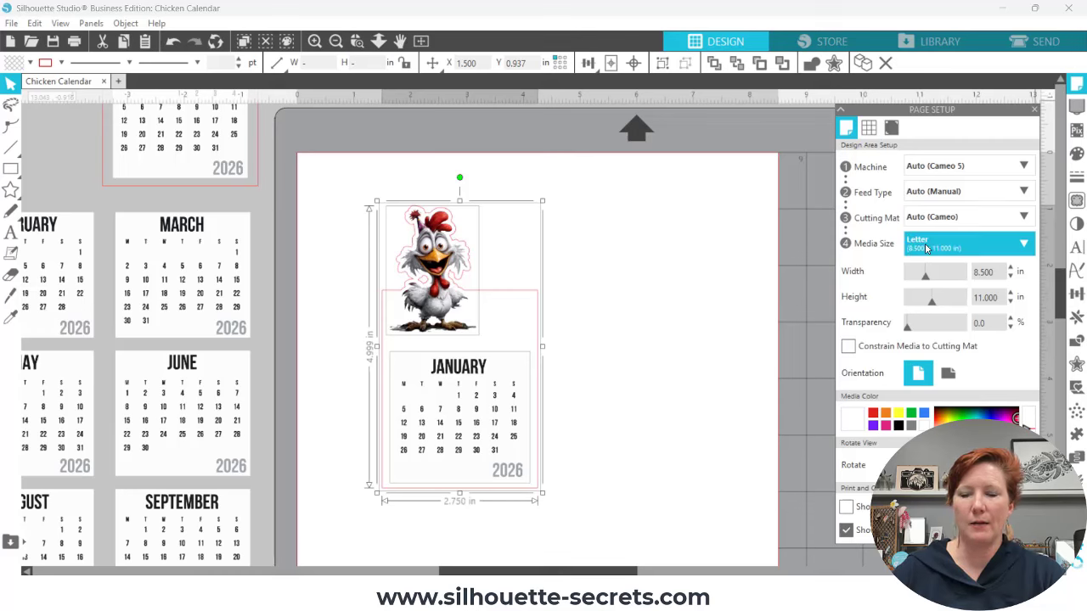
left_click(890, 127)
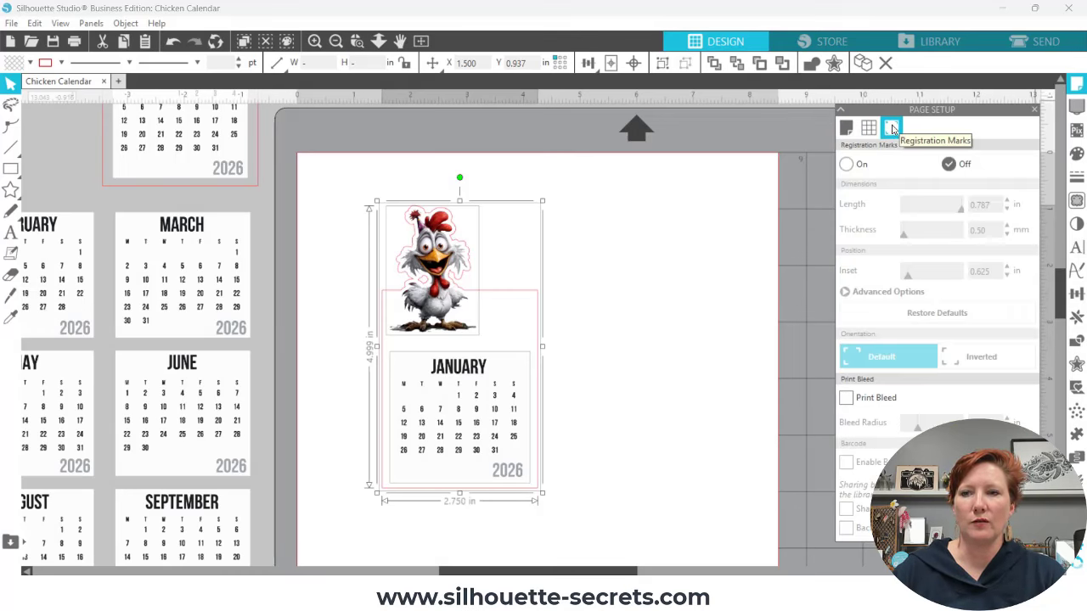
left_click(846, 165)
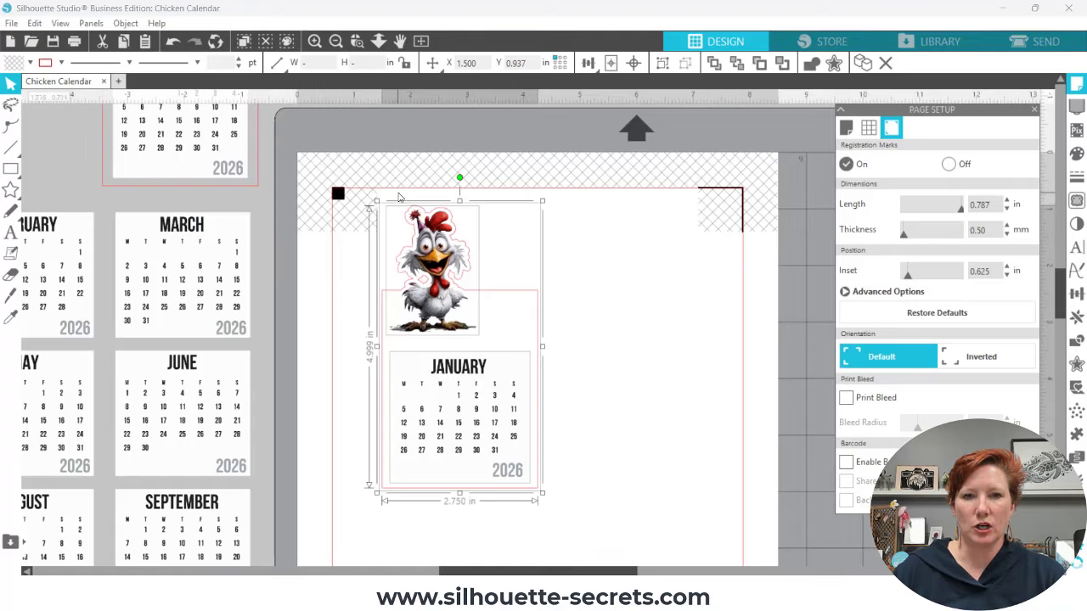
left_click_drag(428, 238, 388, 268)
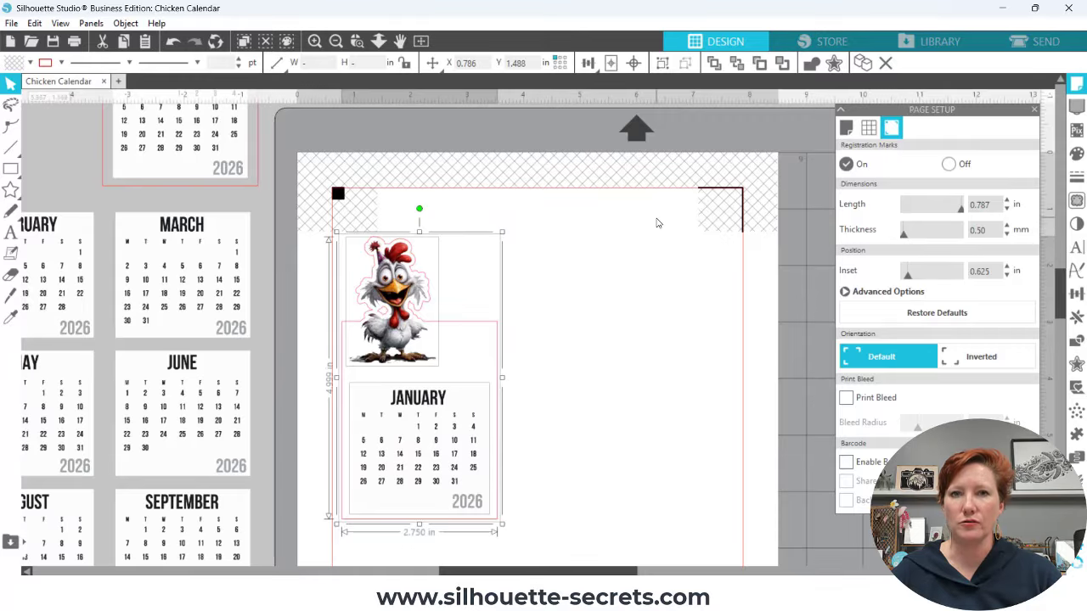
- Switch to the send setup and assign Cut Edge to the January chicken arrangement for Carriage 1
left_click(1036, 42)
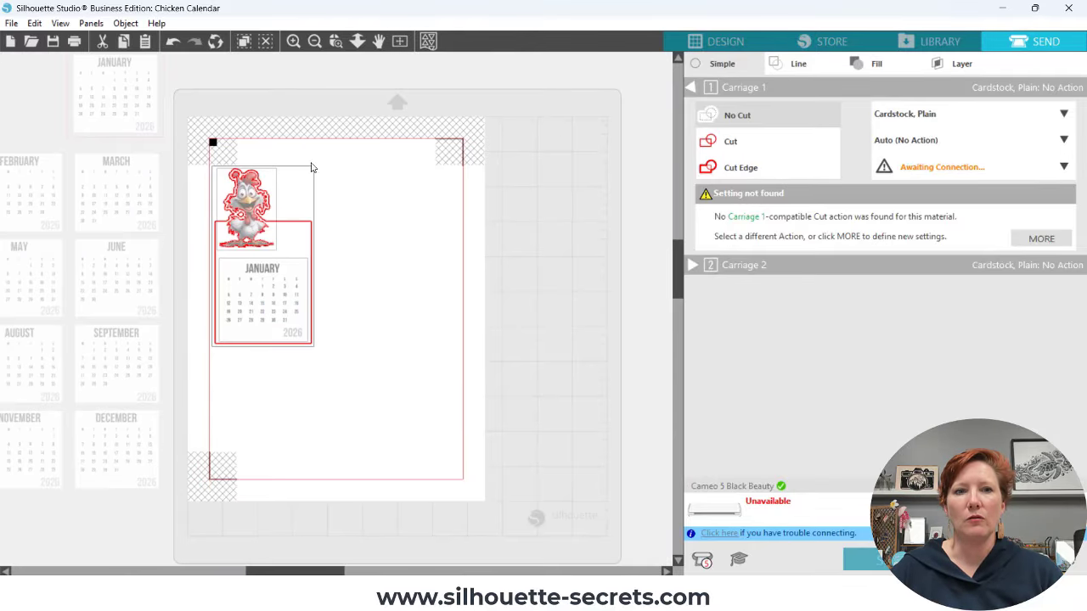
left_click(335, 41)
left_click_drag(207, 147, 337, 365)
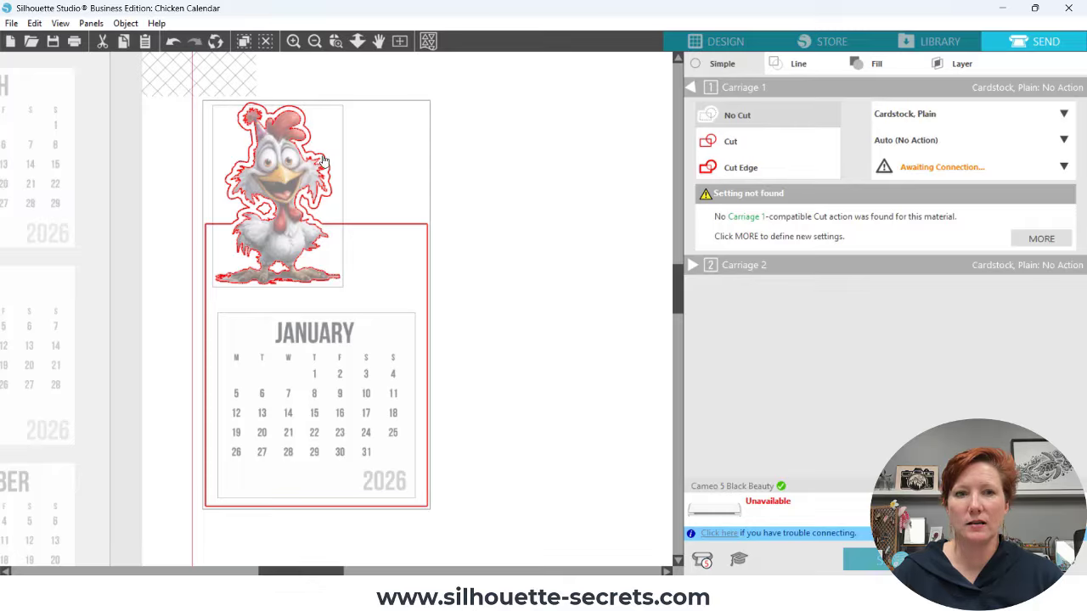
left_click(731, 169)
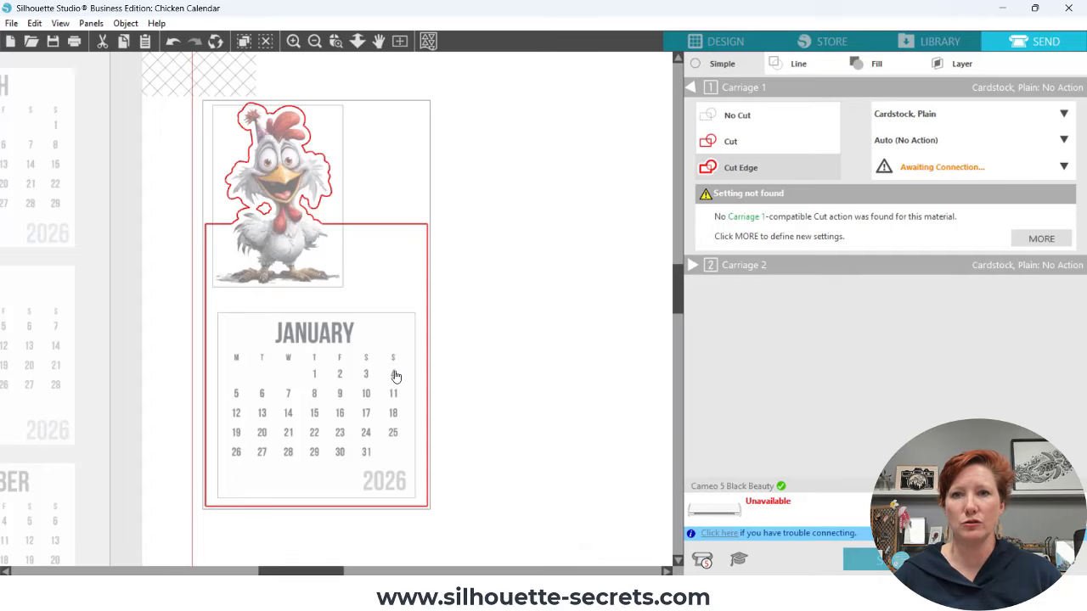
- Return to the design workspace and save the Chicken Calendar file
left_click(691, 49)
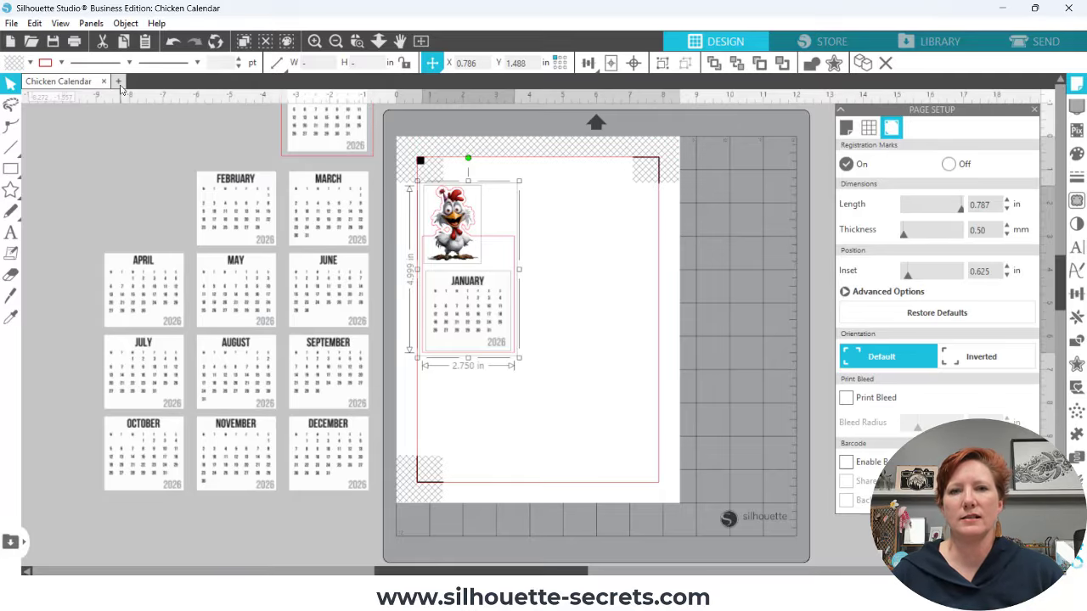
left_click(357, 45)
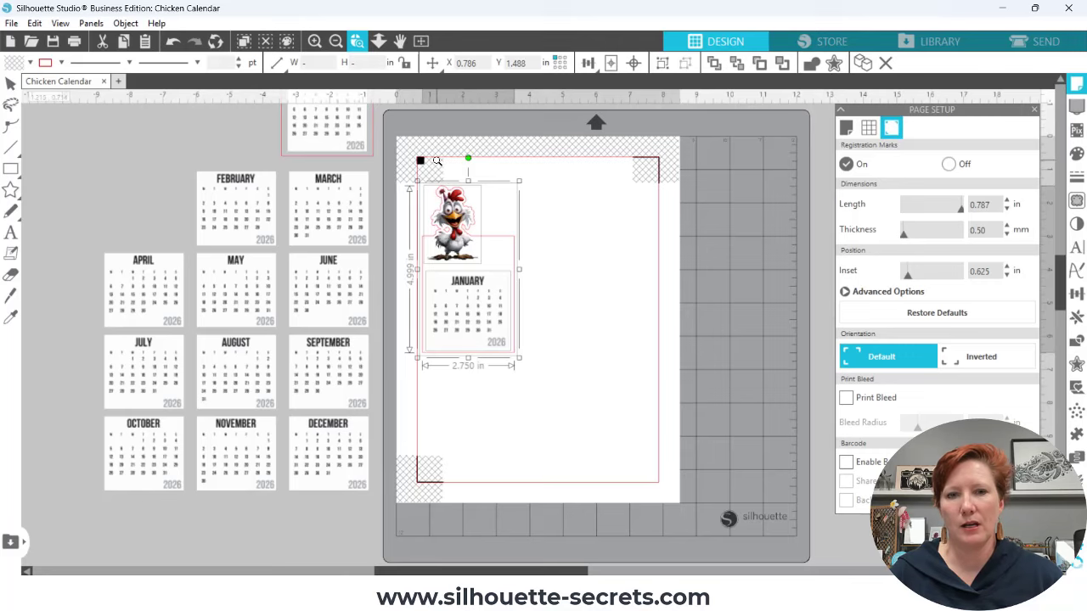
left_click(436, 162)
left_click(55, 41)
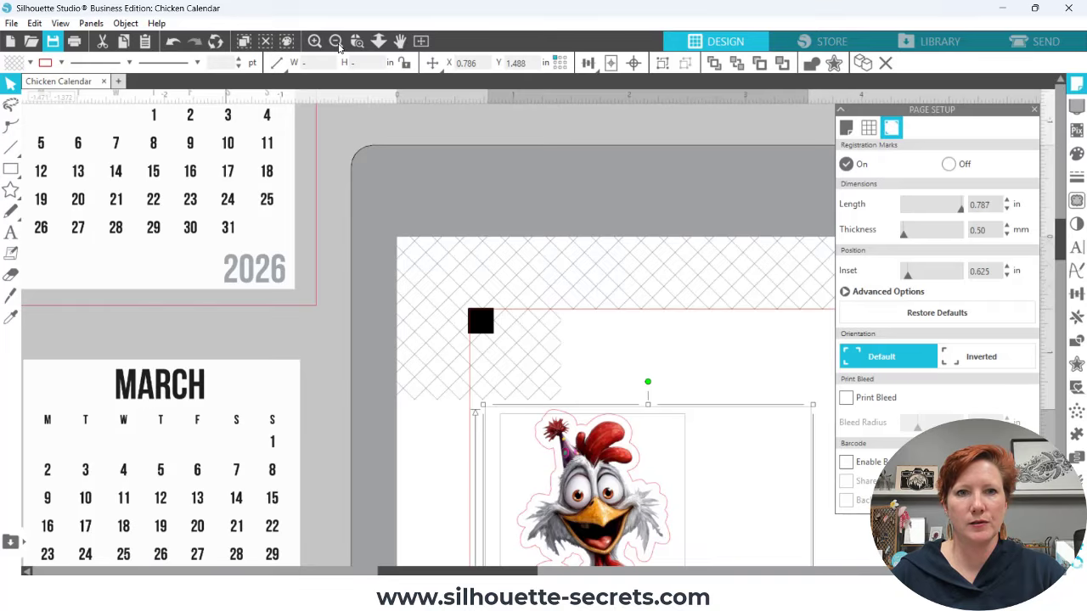
- Select the whole welded January arrangement and place a copy of it above the page
left_click(337, 42)
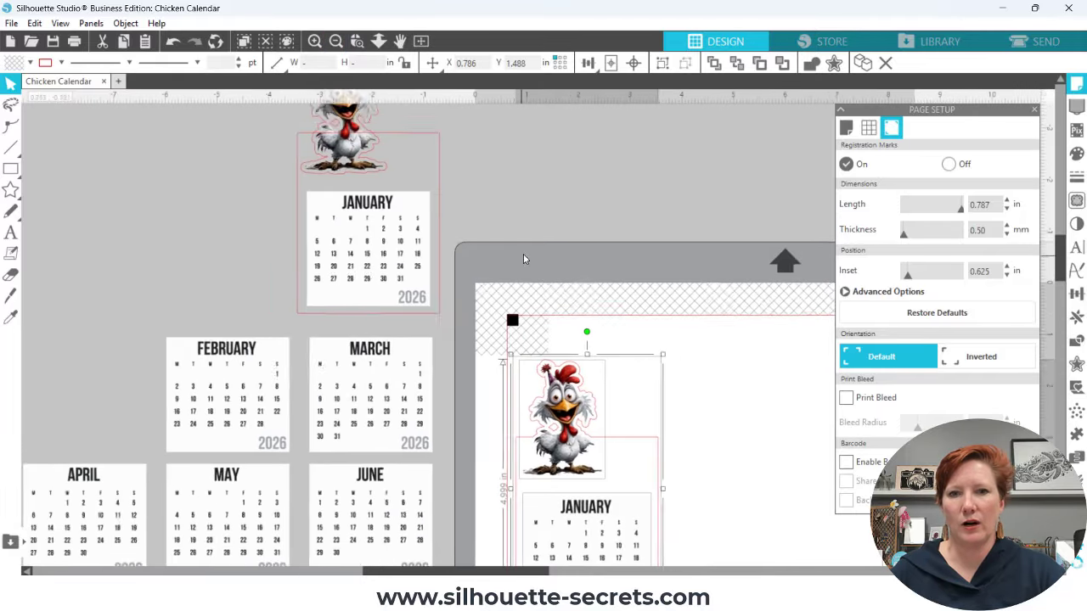
key("space")
left_click_drag(492, 326, 625, 509)
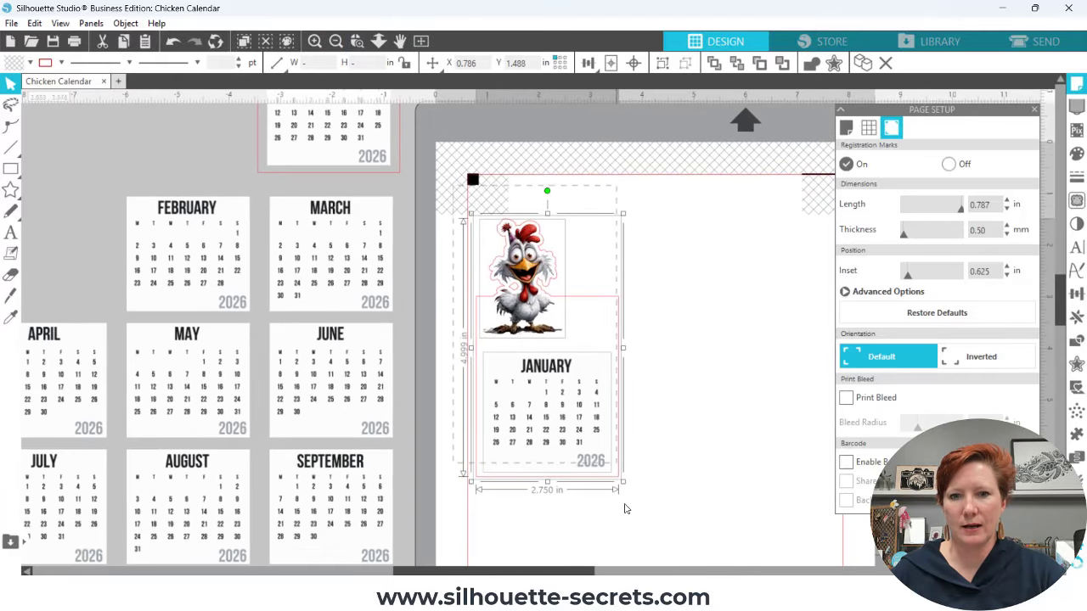
left_click_drag(574, 420, 540, 125)
key("space")
left_click_drag(598, 288, 528, 167)
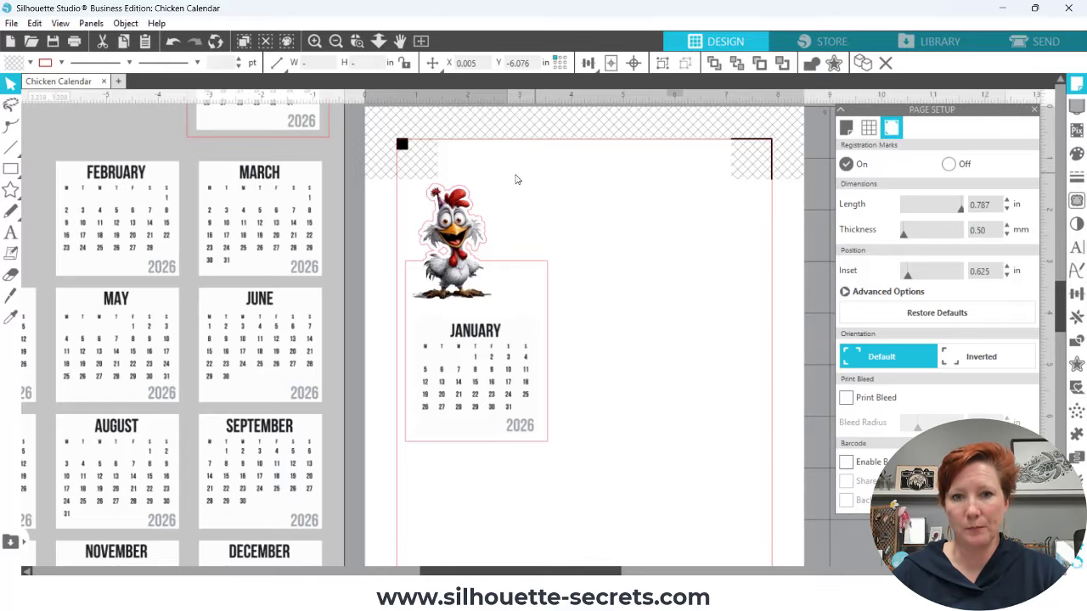
left_click_drag(401, 180, 548, 456)
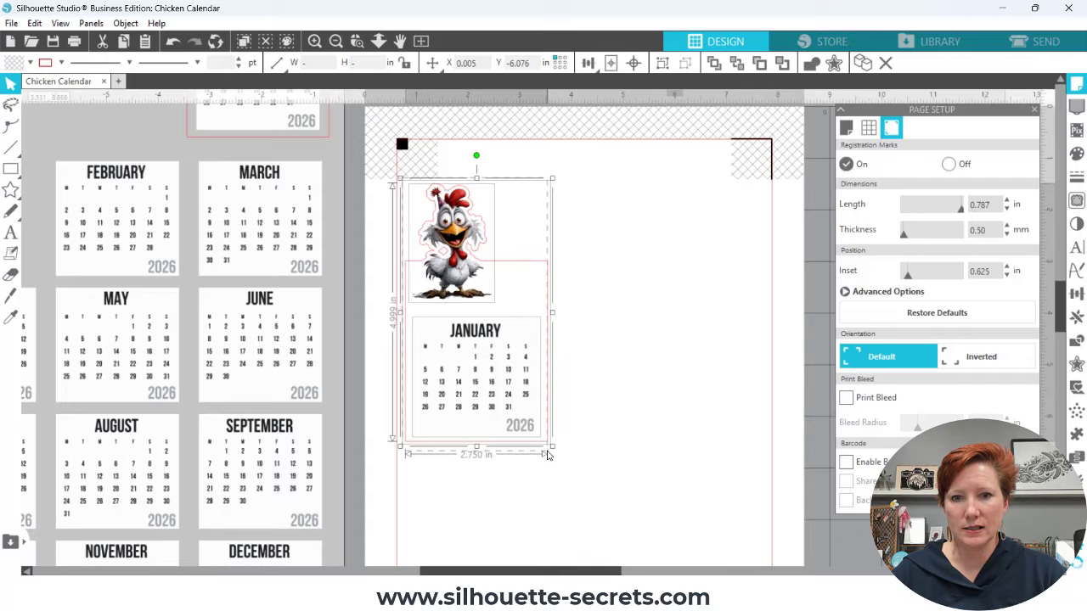
left_click(601, 405)
left_click_drag(575, 371, 538, 322)
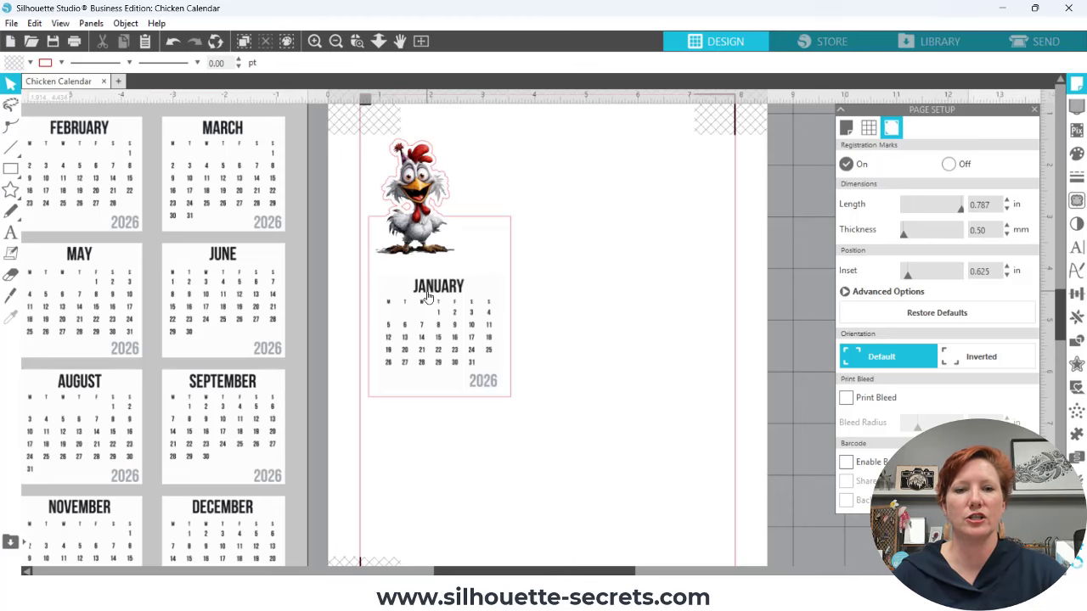
left_click(437, 397)
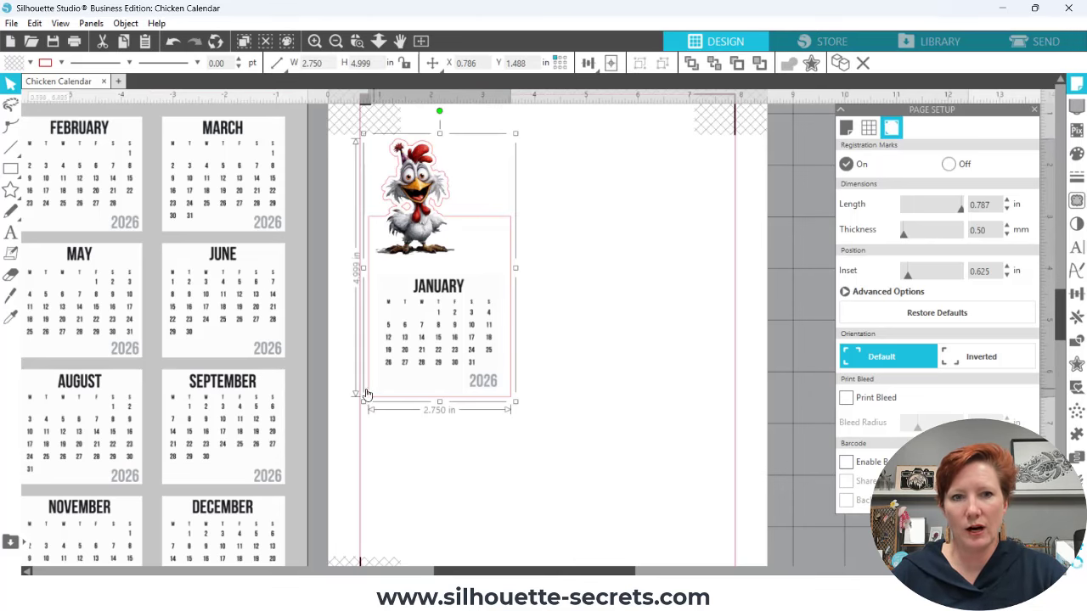
- Copy the blank 2.75 by 3.5 in rectangle from beside the page and place it directly below the January calendar on the page
scroll(314, 323, "up", 2)
left_click(285, 182)
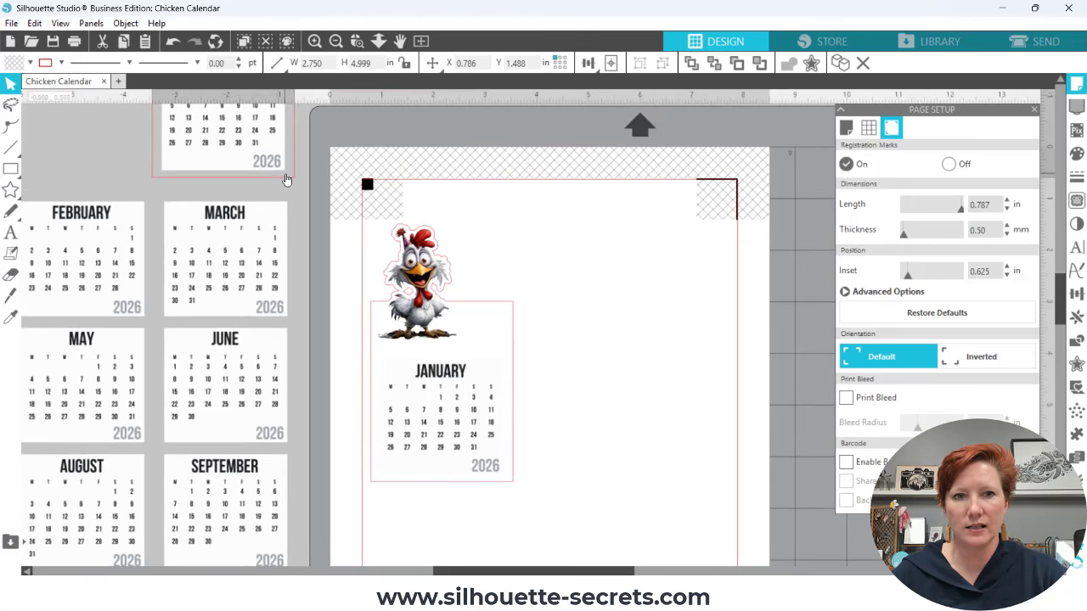
left_click_drag(285, 186, 663, 487)
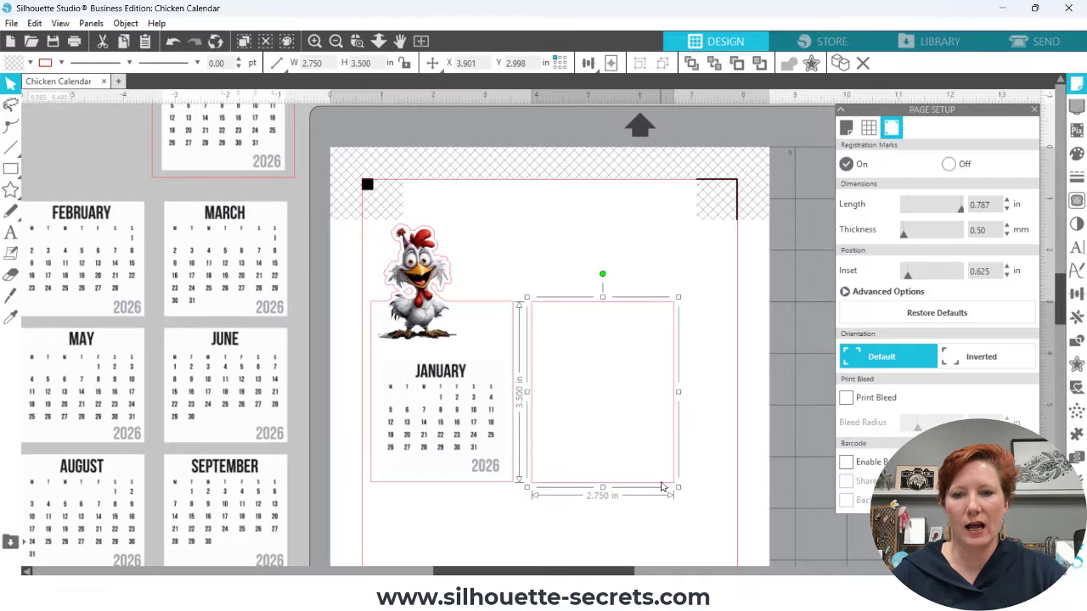
scroll(659, 340, "down", 4)
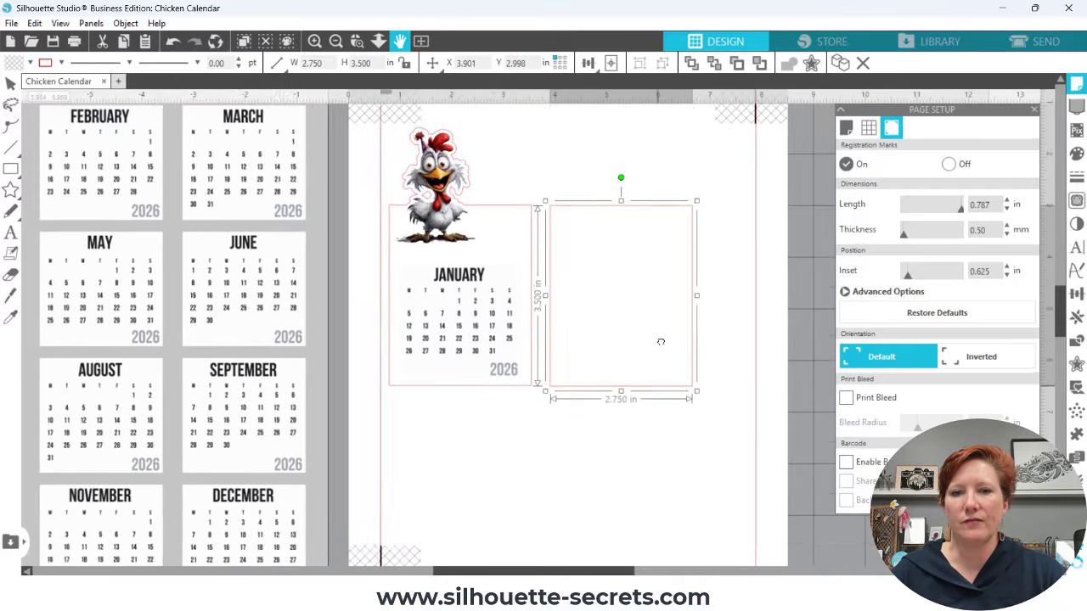
left_click_drag(653, 303, 493, 486)
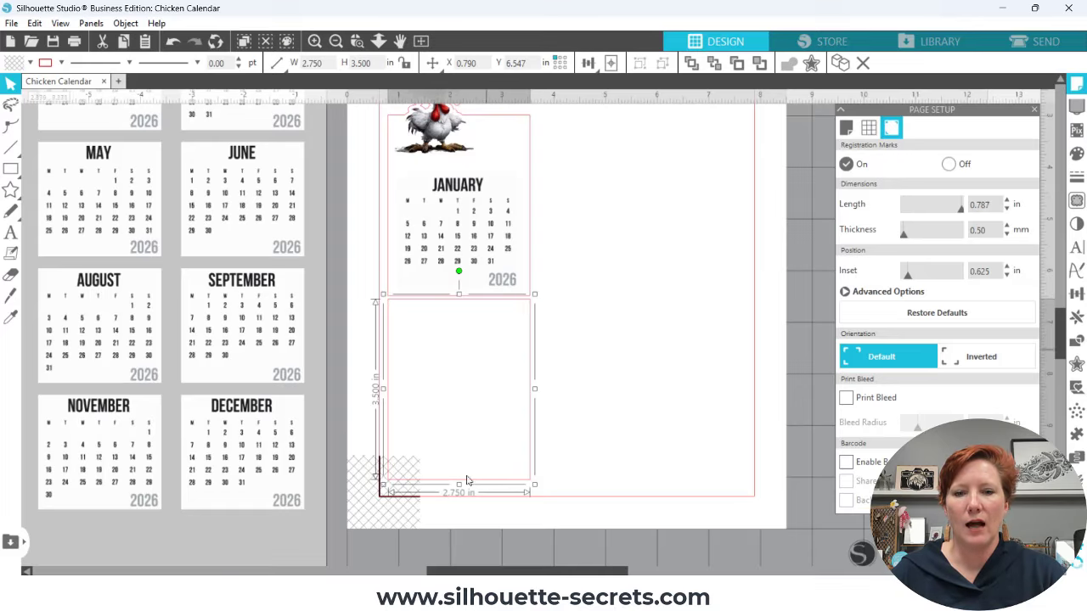
- Shorten the copied rectangle into a strip 0.5 in high and position it just below the January calendar
left_click_drag(458, 484, 451, 344)
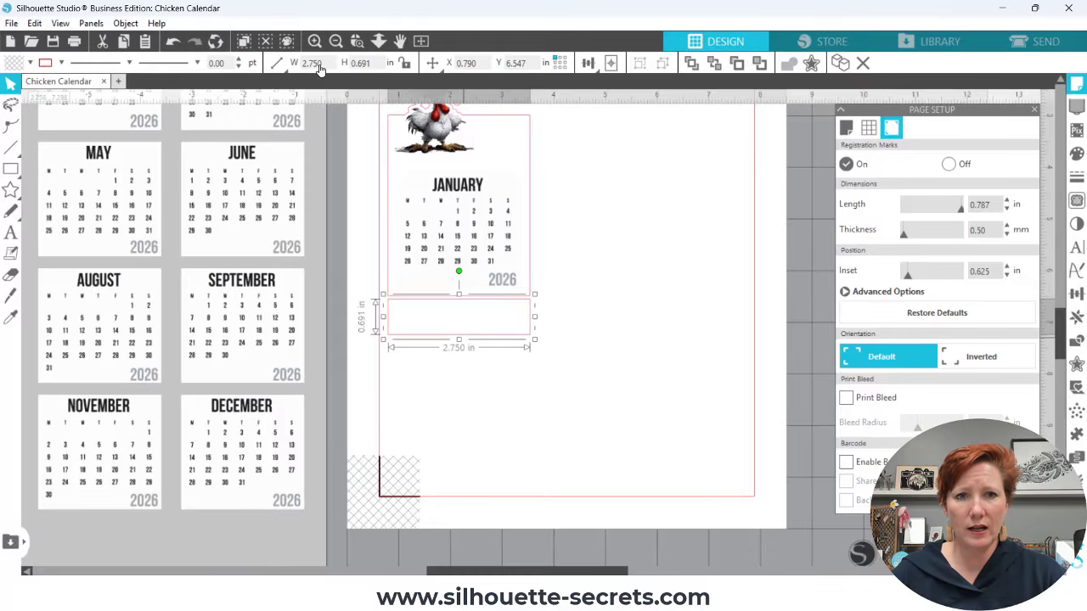
left_click_drag(378, 59, 342, 62)
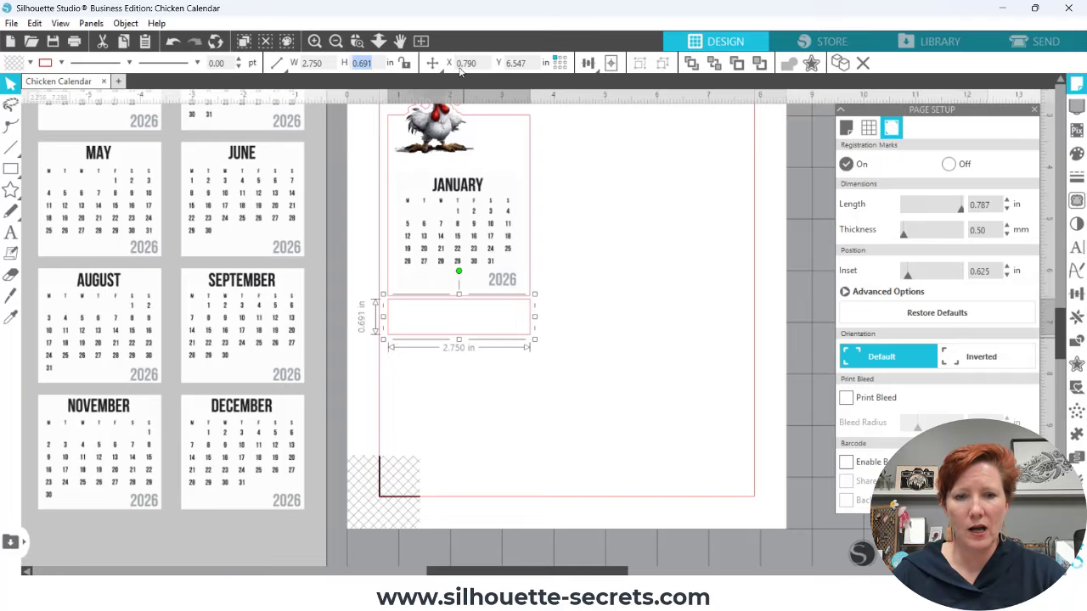
type(".5")
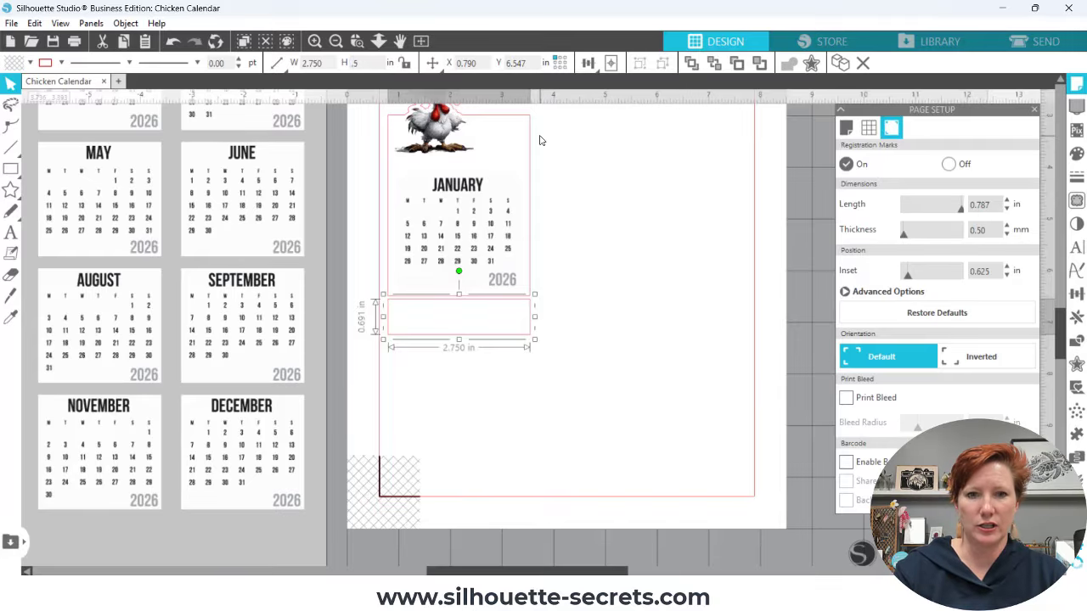
key("Return")
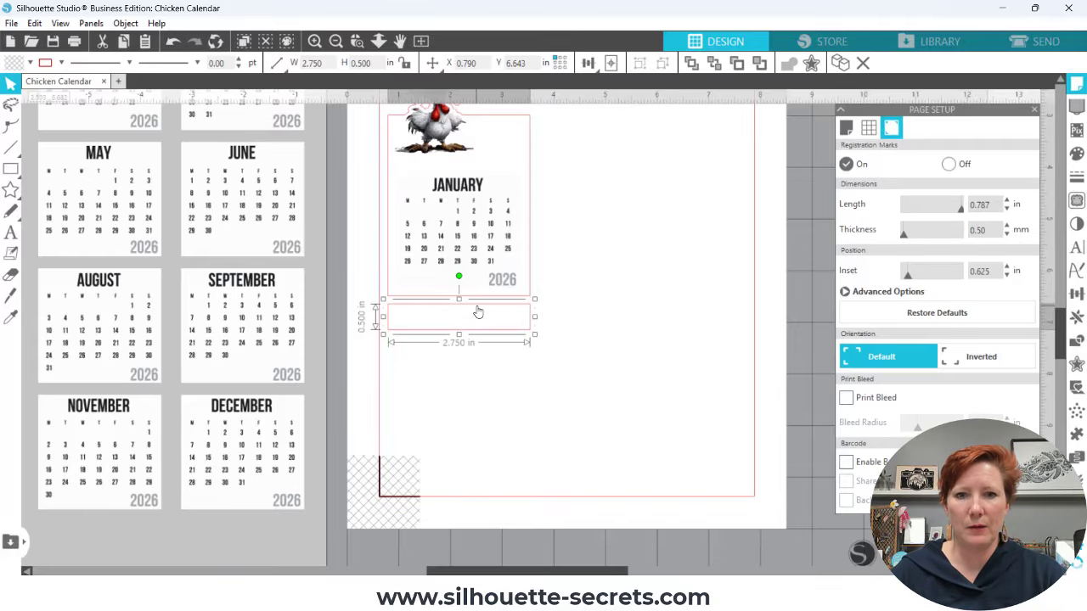
left_click_drag(479, 309, 428, 396)
key("space")
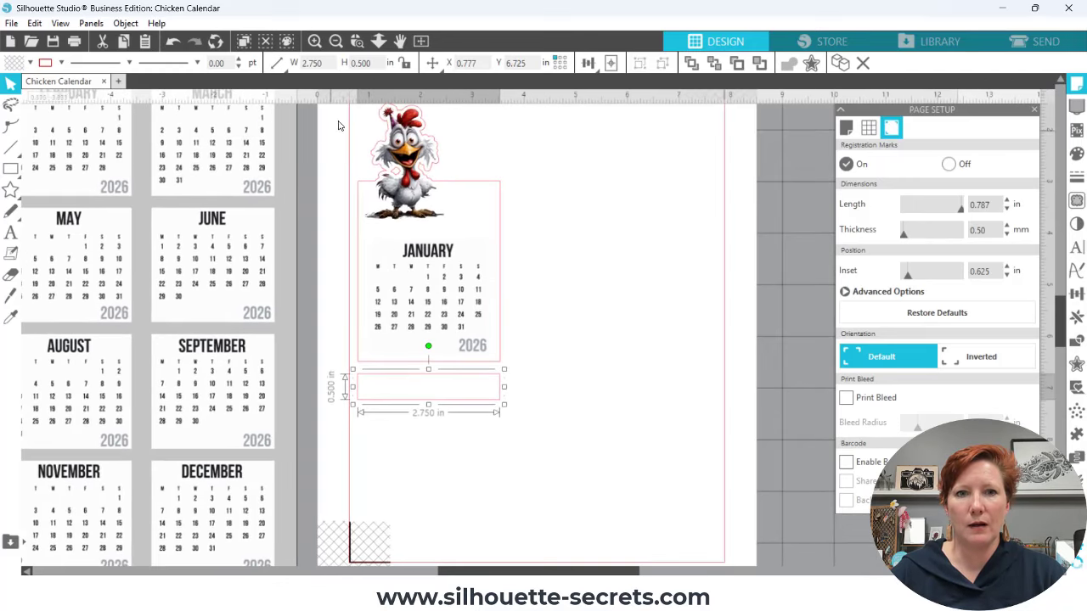
- Group the January chicken, calendar and cut outline into one object
left_click_drag(340, 123, 536, 336)
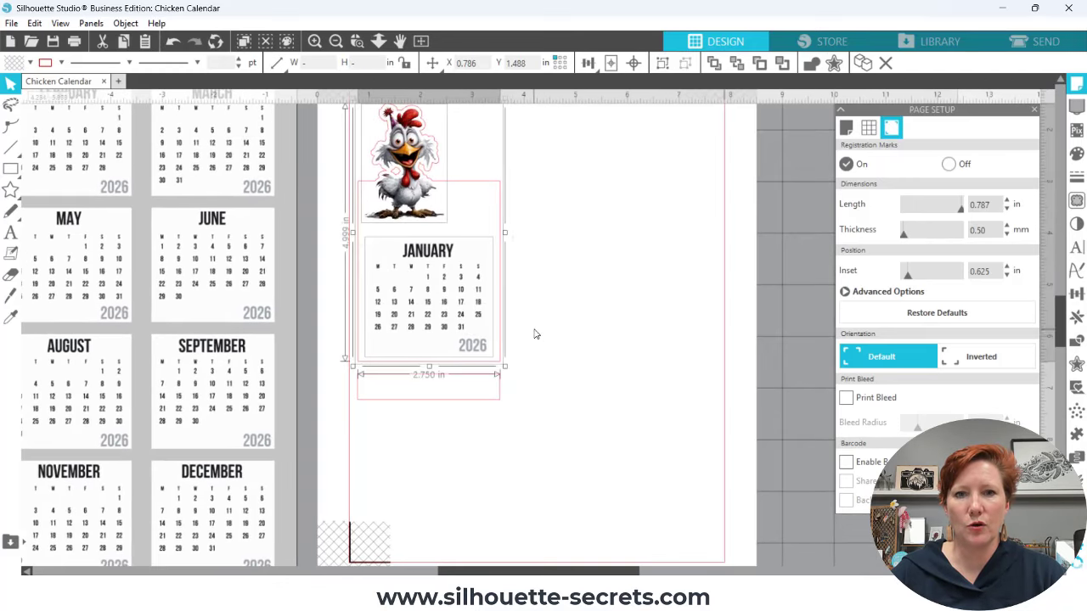
key("i")
left_click(464, 273)
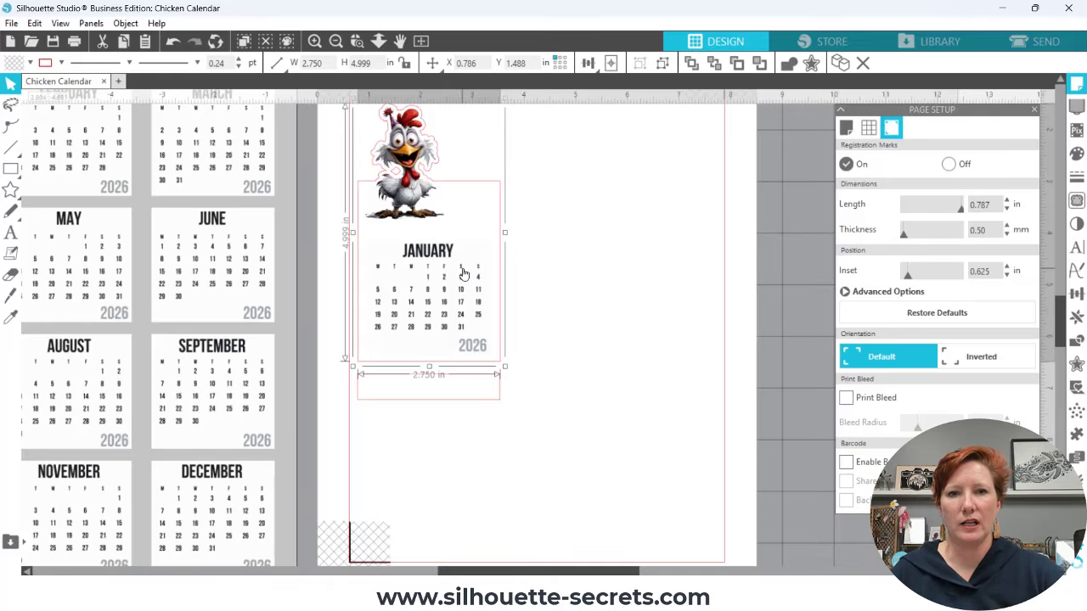
left_click_drag(482, 253, 469, 290)
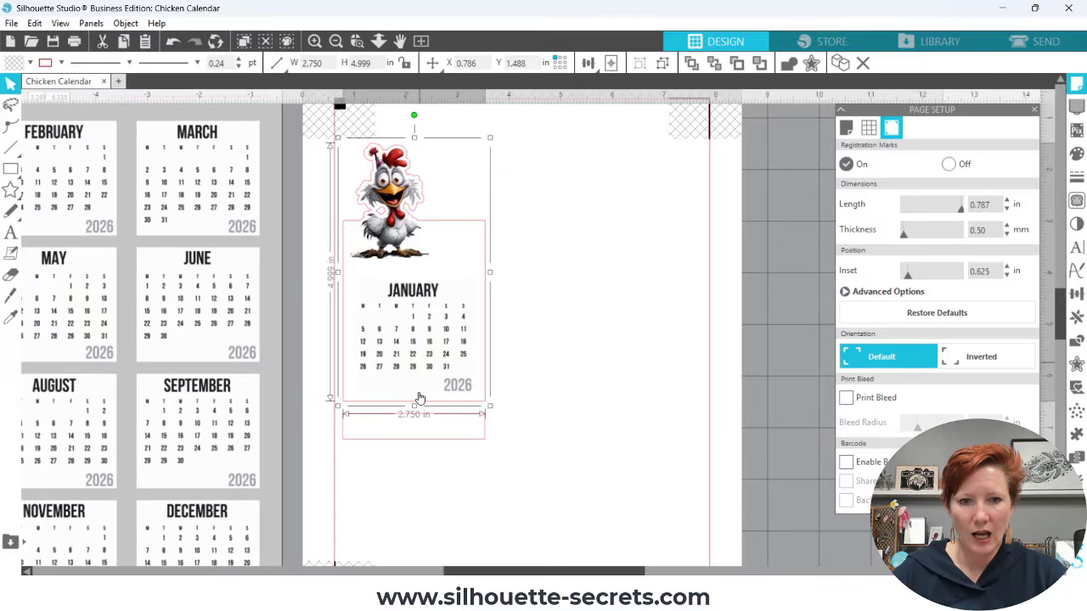
- Move the strip up against the bottom edge of the January page and set its height to 0.55 in
left_click_drag(406, 420, 405, 407)
double_click(360, 63)
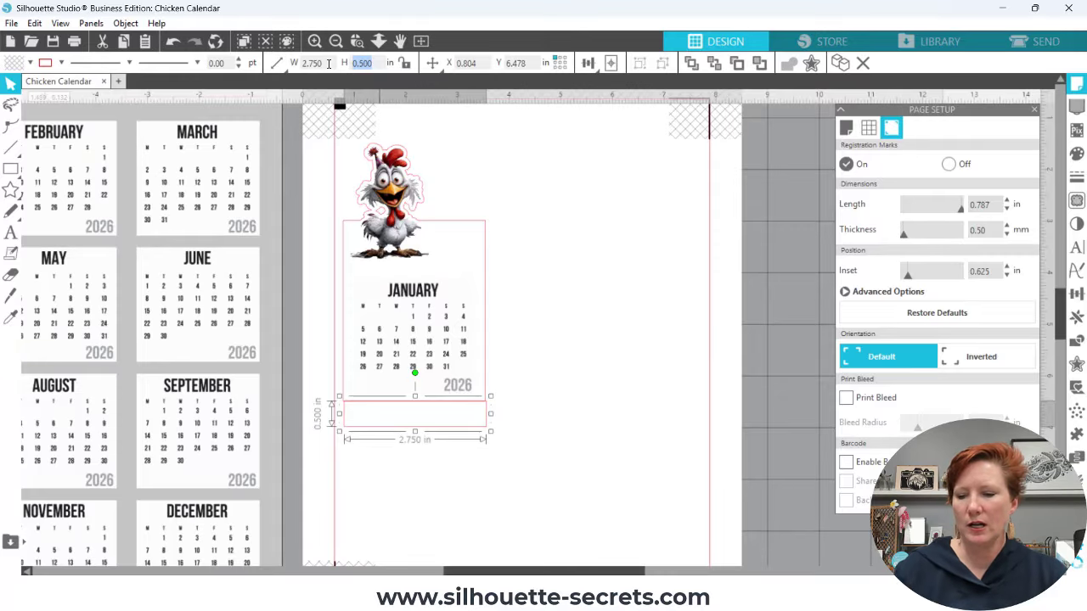
type("1")
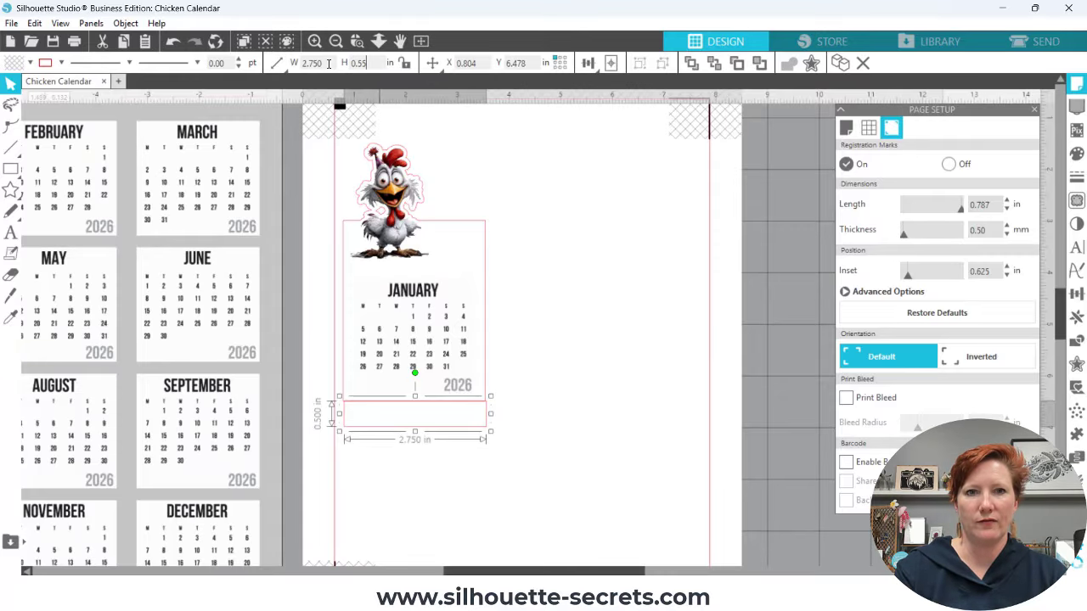
key("Return")
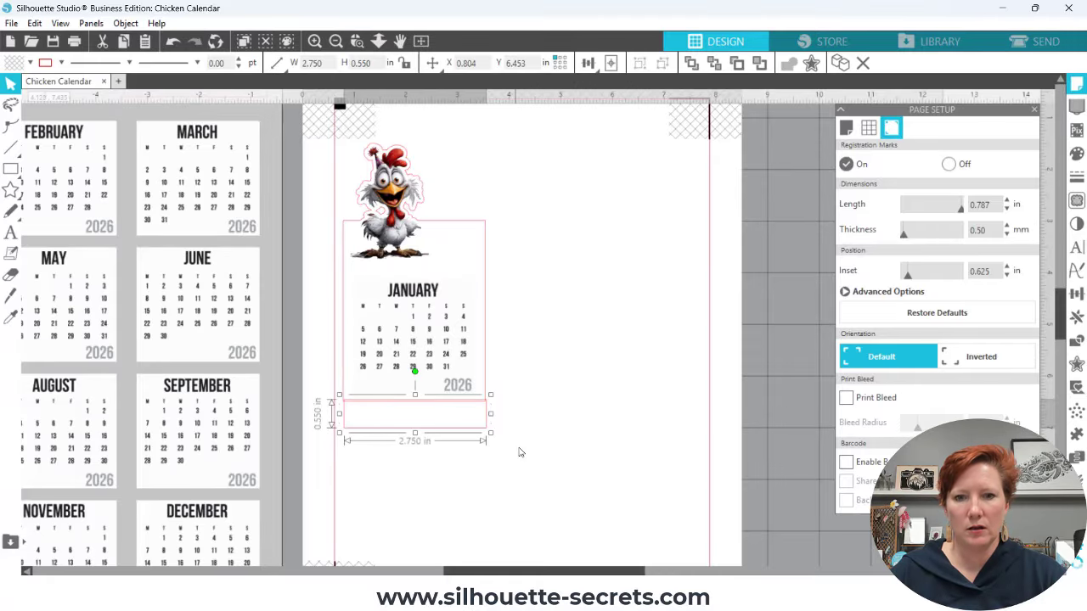
- Center-align the strip horizontally with the January group
scroll(519, 448, "up", 3)
left_click_drag(784, 304, 708, 340)
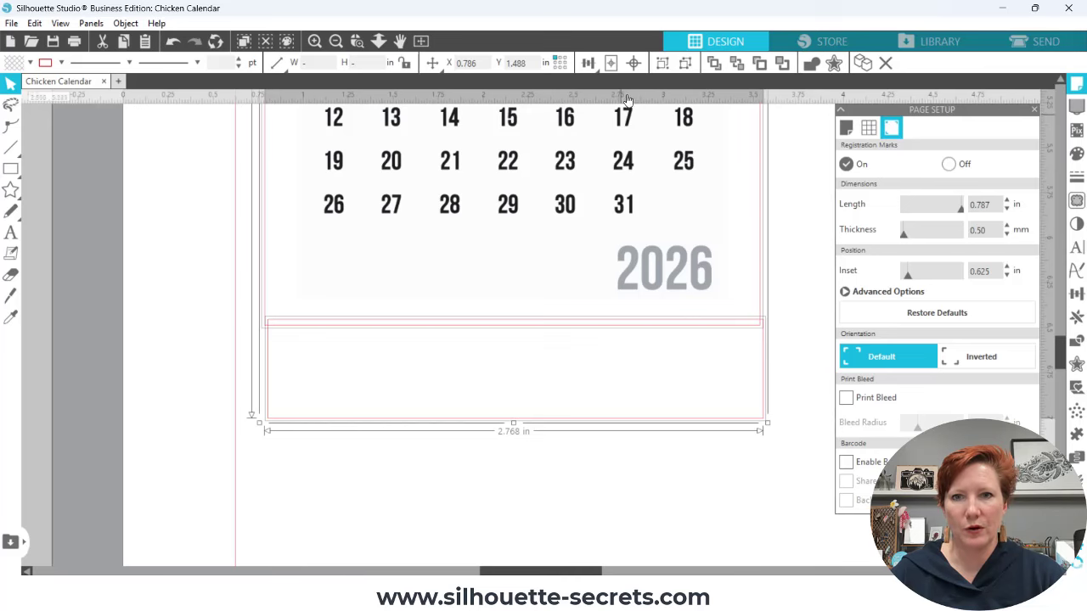
left_click(589, 63)
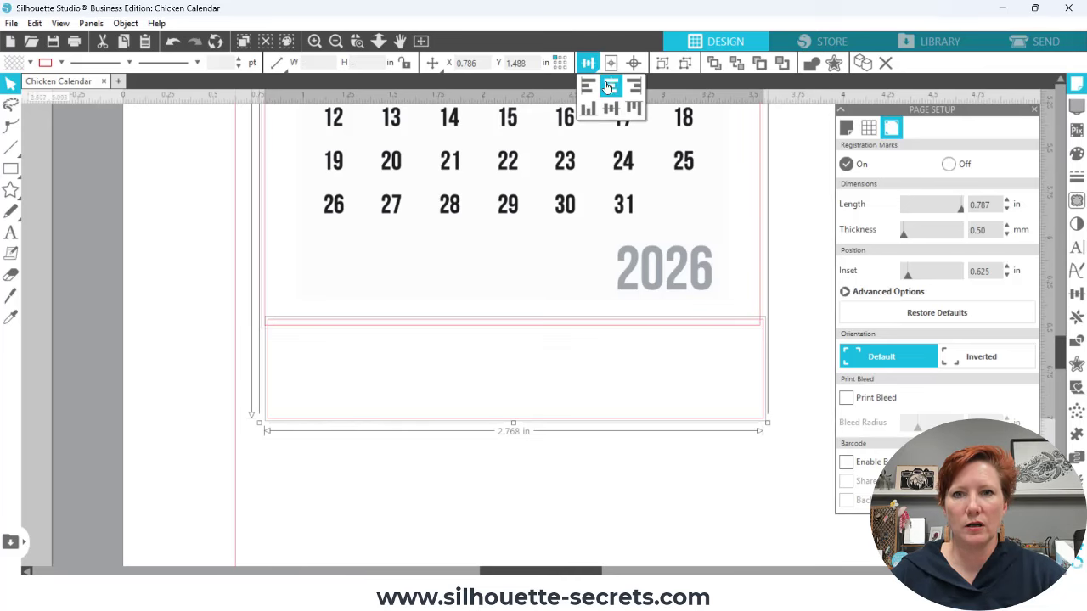
left_click(610, 86)
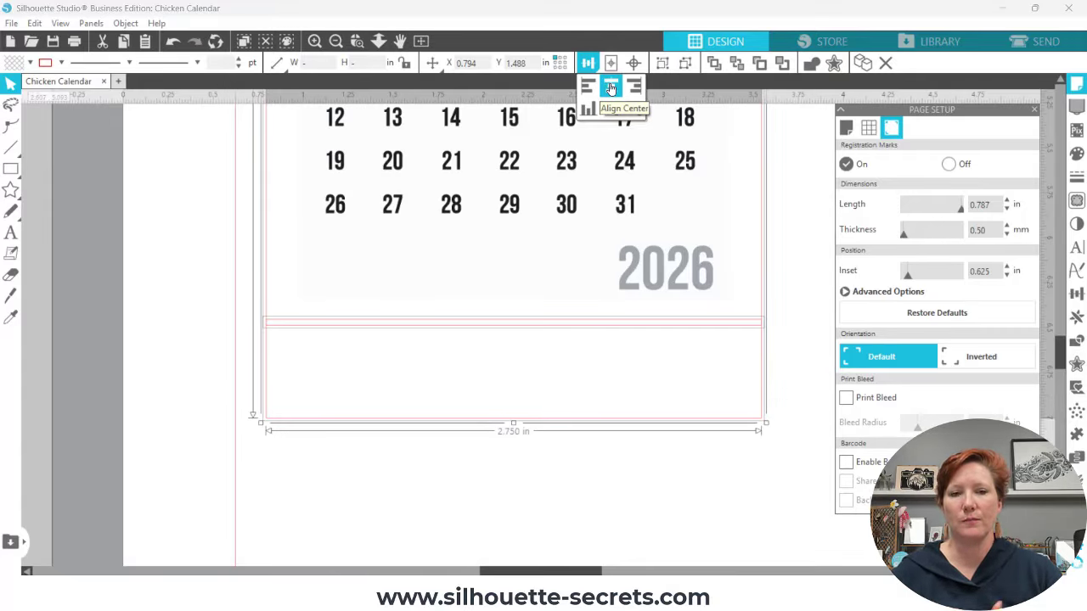
left_click(630, 375)
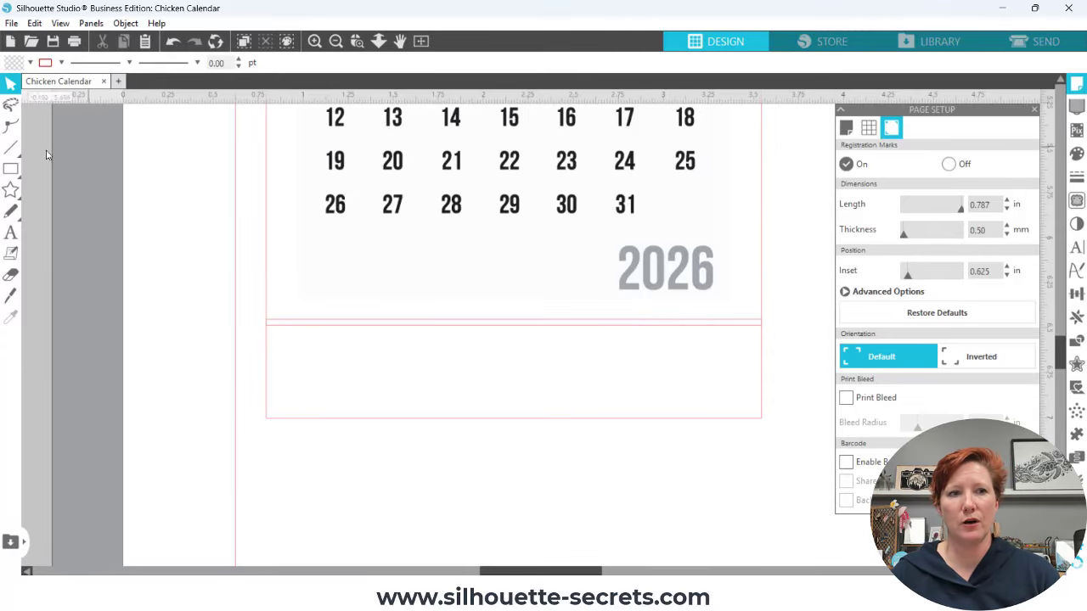
- Draw a horizontal line about 2.68 in long across the strip, just below its overlap with the January page
mouse_move(12, 152)
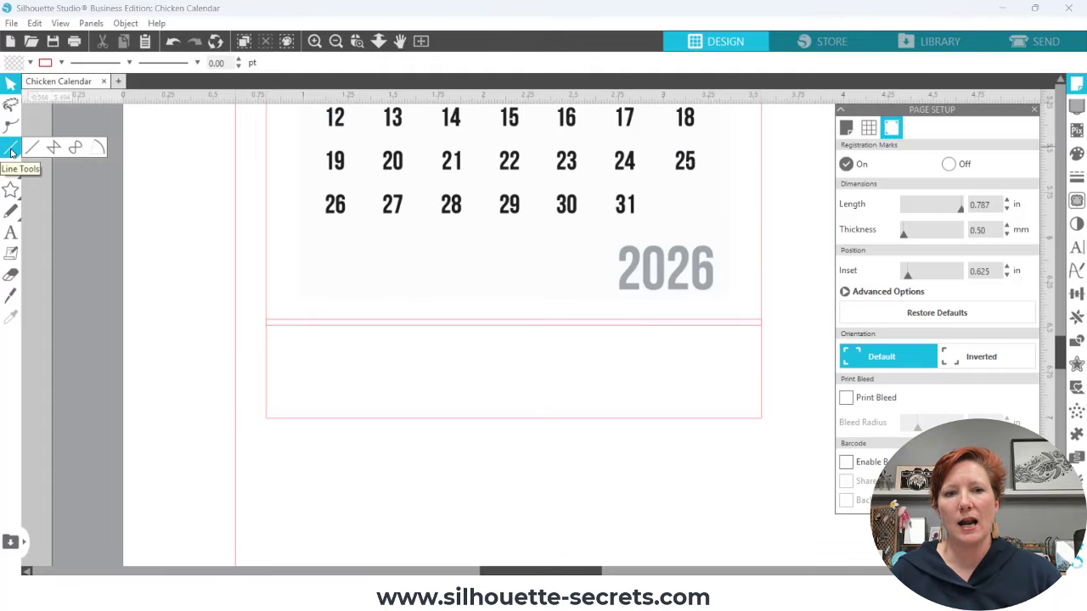
left_click(12, 151)
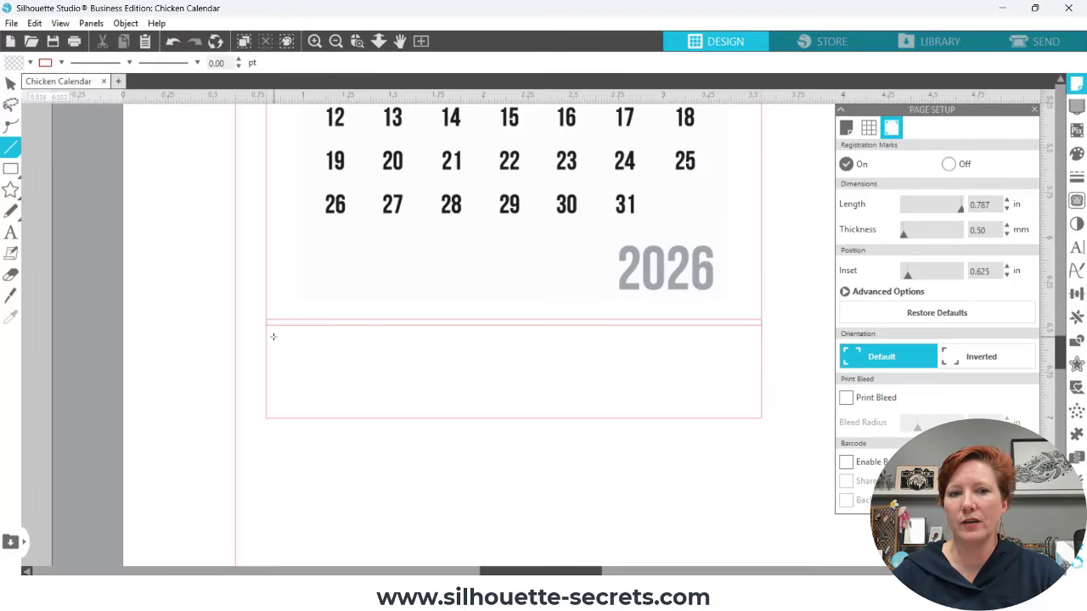
left_click_drag(273, 338, 754, 338)
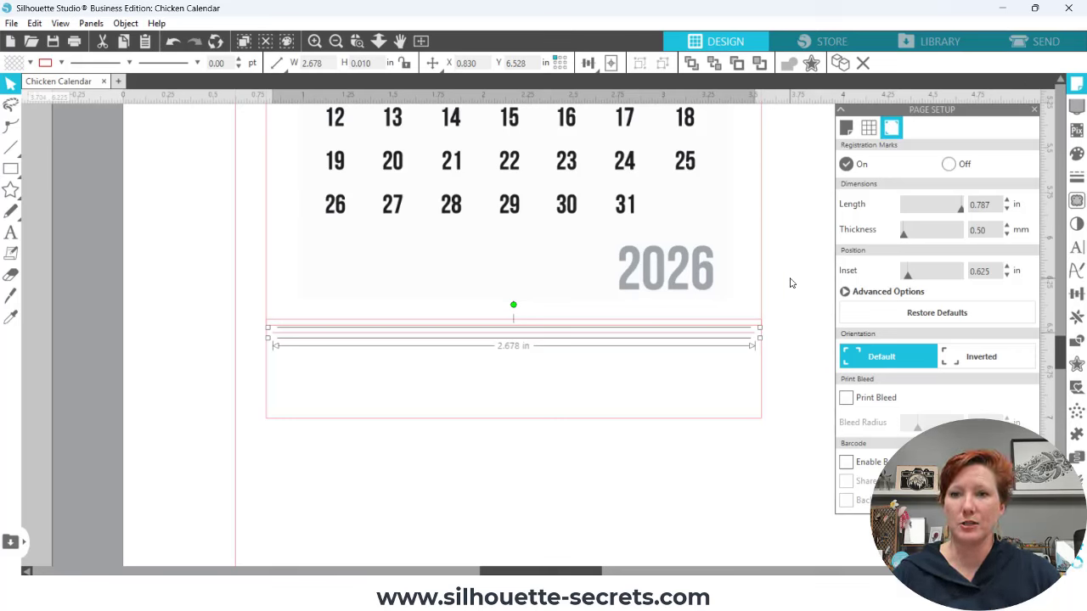
- Give the horizontal line a widely spaced dashed style and move it up onto the bottom edge of the January page
left_click(1075, 179)
left_click(980, 167)
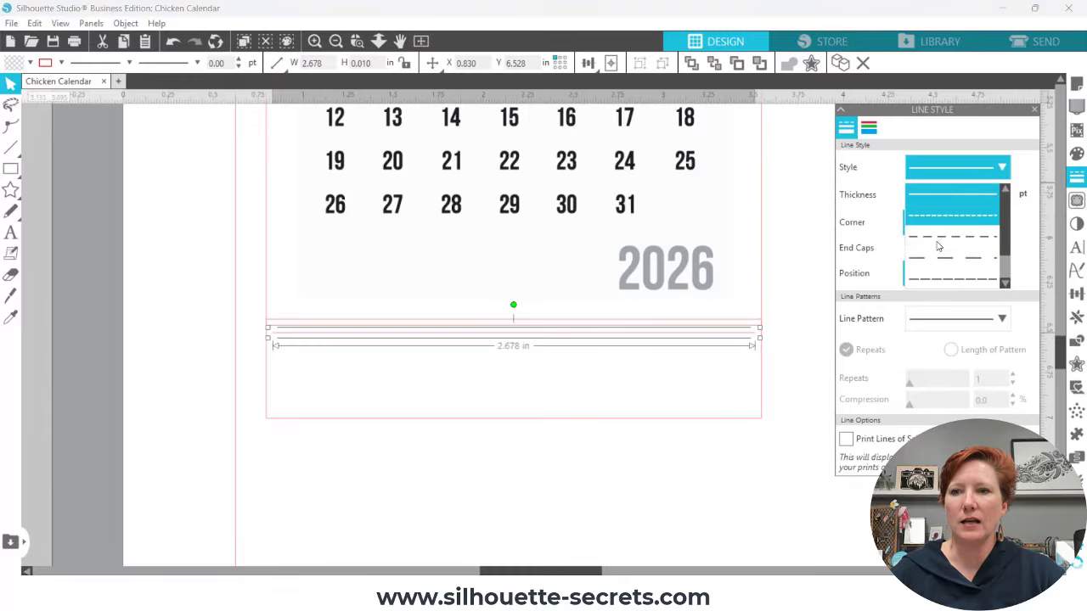
left_click(938, 263)
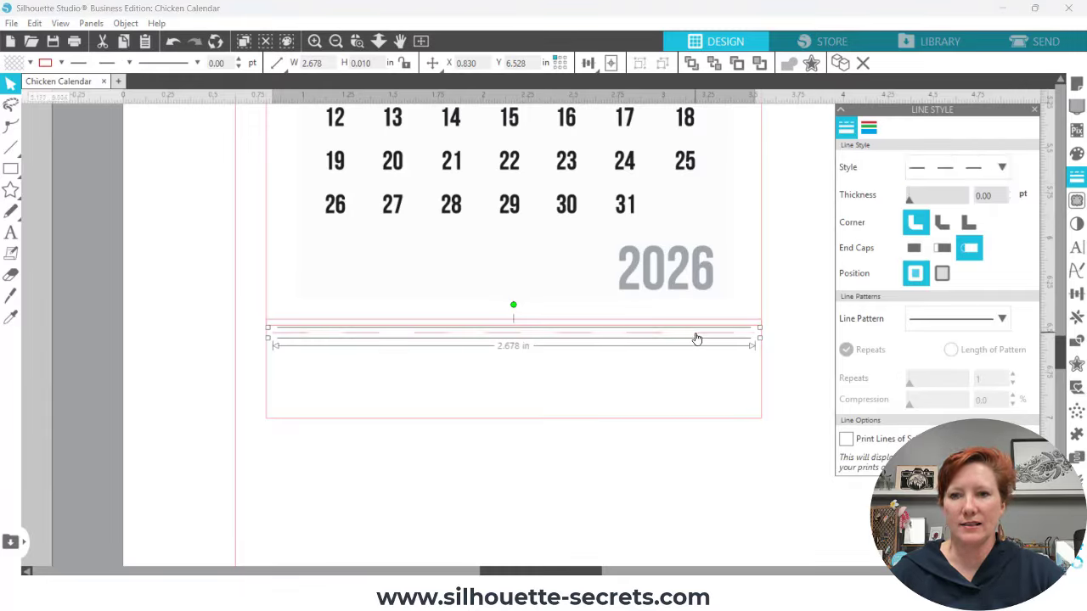
left_click_drag(703, 339, 706, 331)
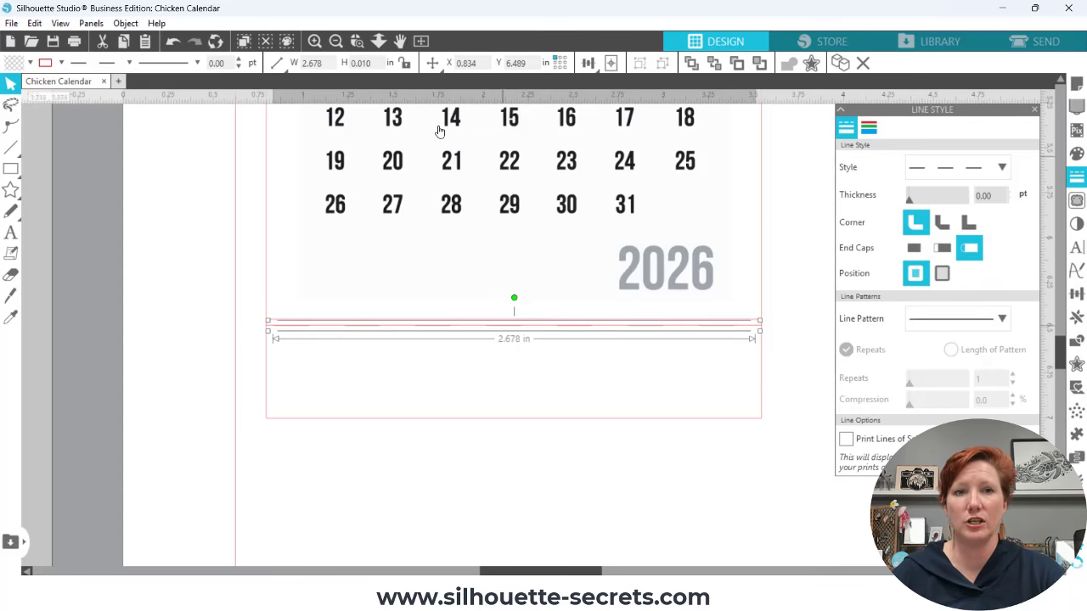
- Place a copy of the whole January arrangement, including the strip and dashed line, beside the original on the page
left_click(335, 45)
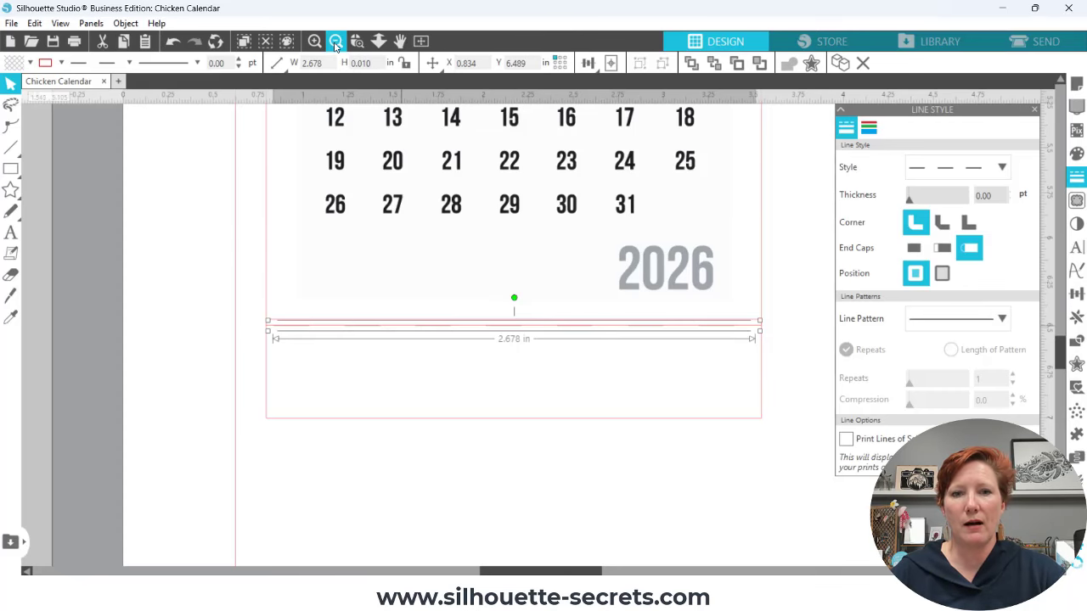
scroll(535, 194, "down", 2)
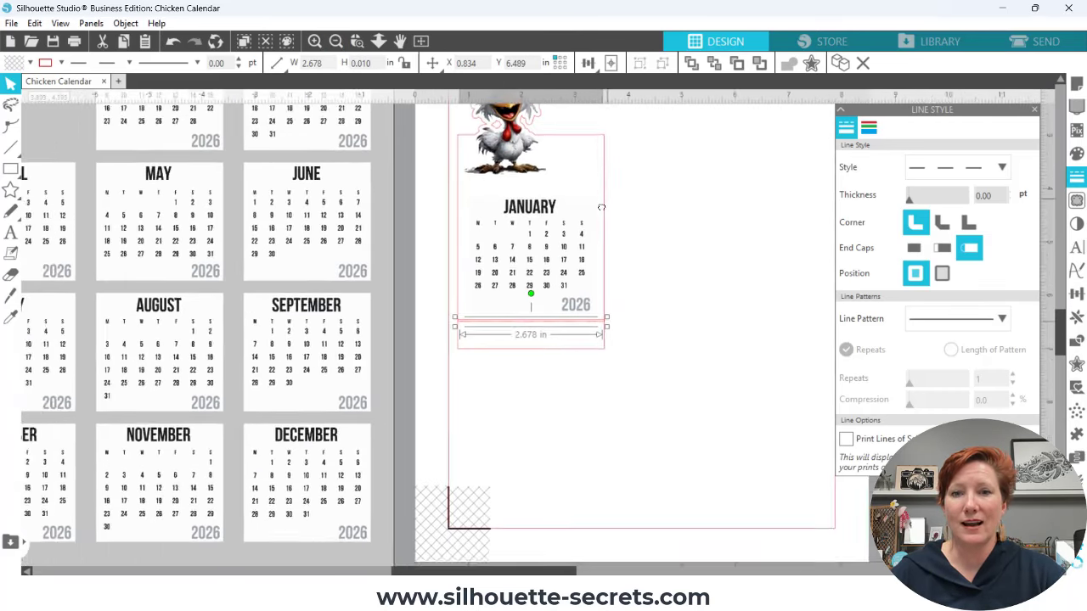
left_click_drag(601, 209, 523, 287)
left_click_drag(557, 422, 618, 185)
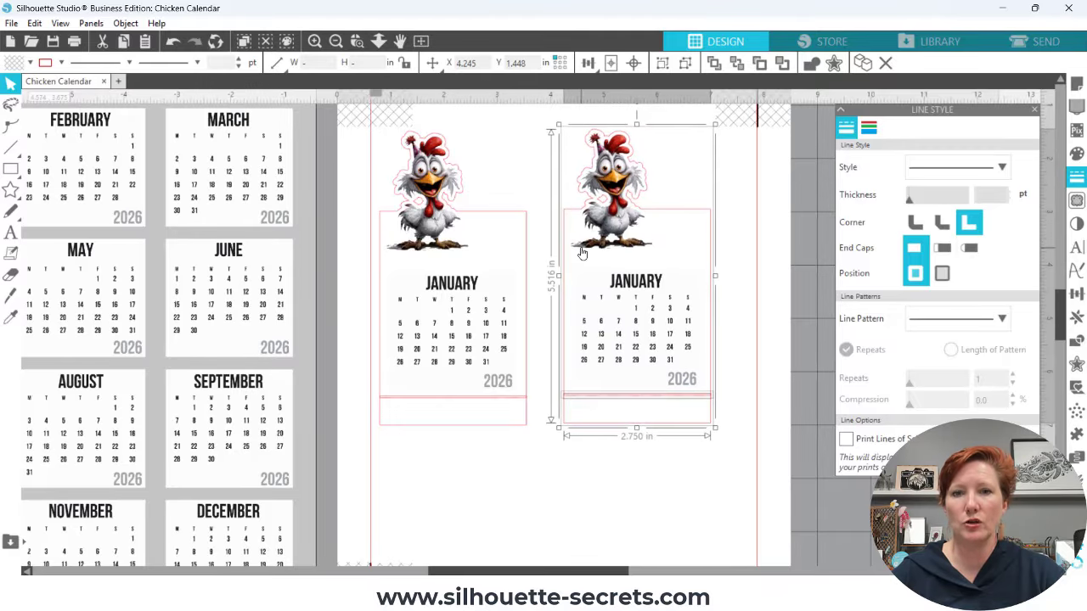
- Try to weld the bottom strip to the still-grouped original January page, and undo the weld
left_click(357, 41)
left_click_drag(362, 321, 478, 453)
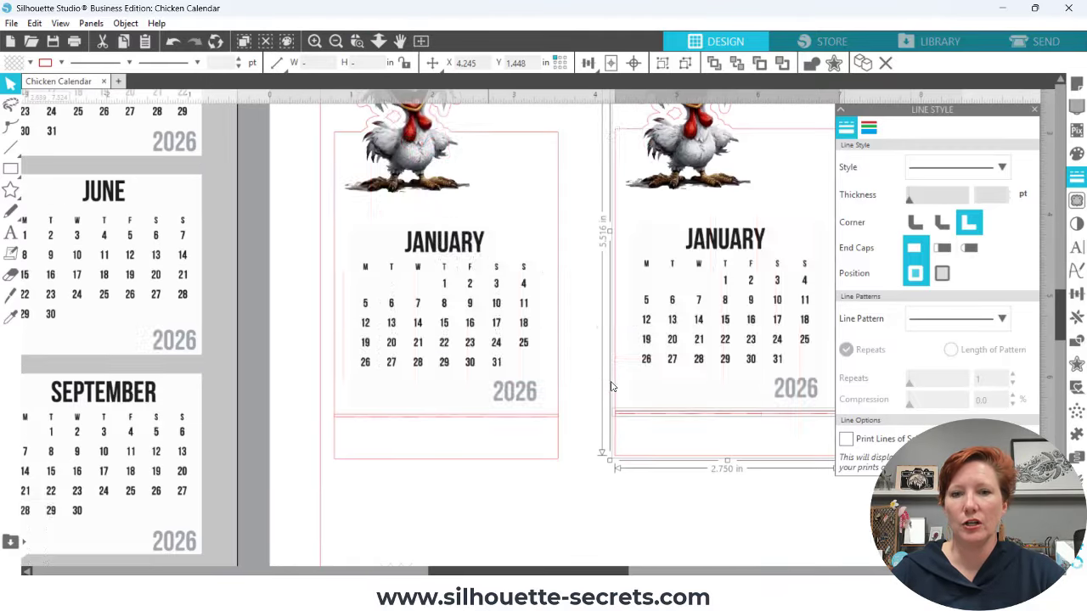
left_click(396, 302)
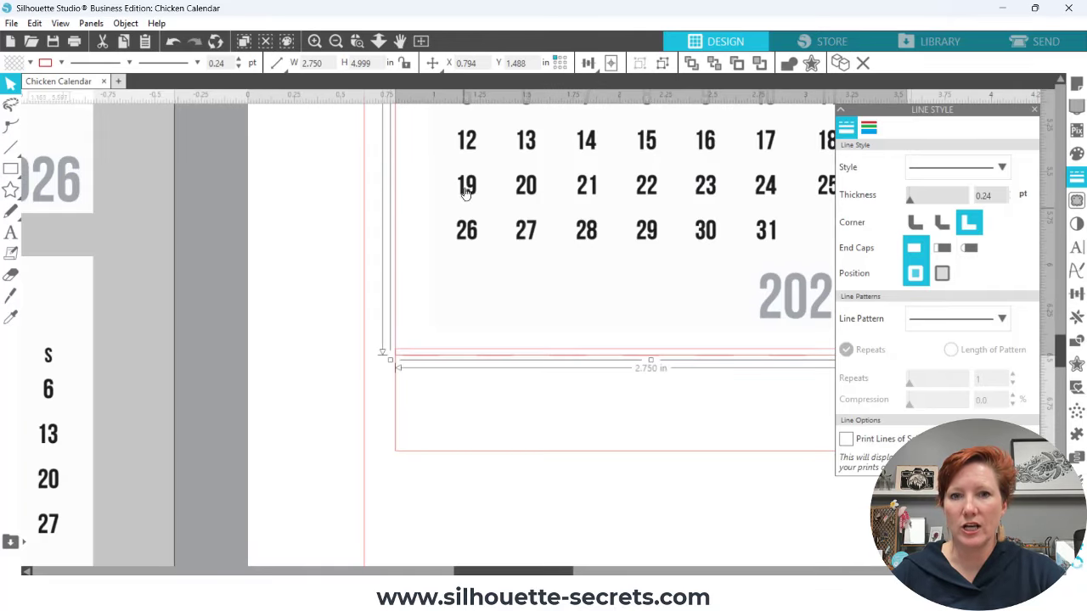
left_click(335, 41)
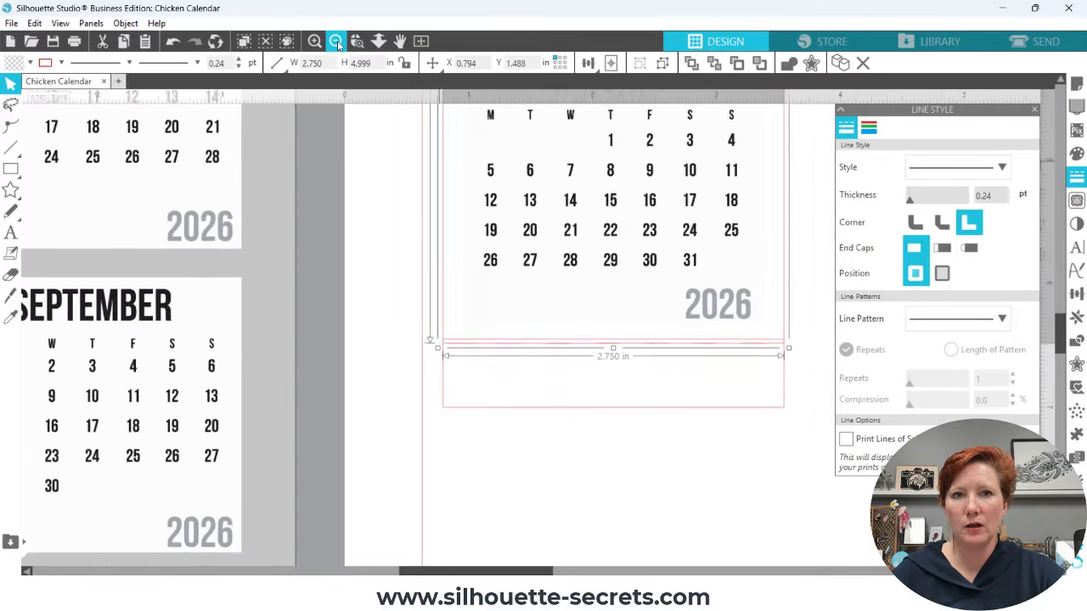
scroll(384, 114, "down", 3)
left_click_drag(438, 189, 337, 260)
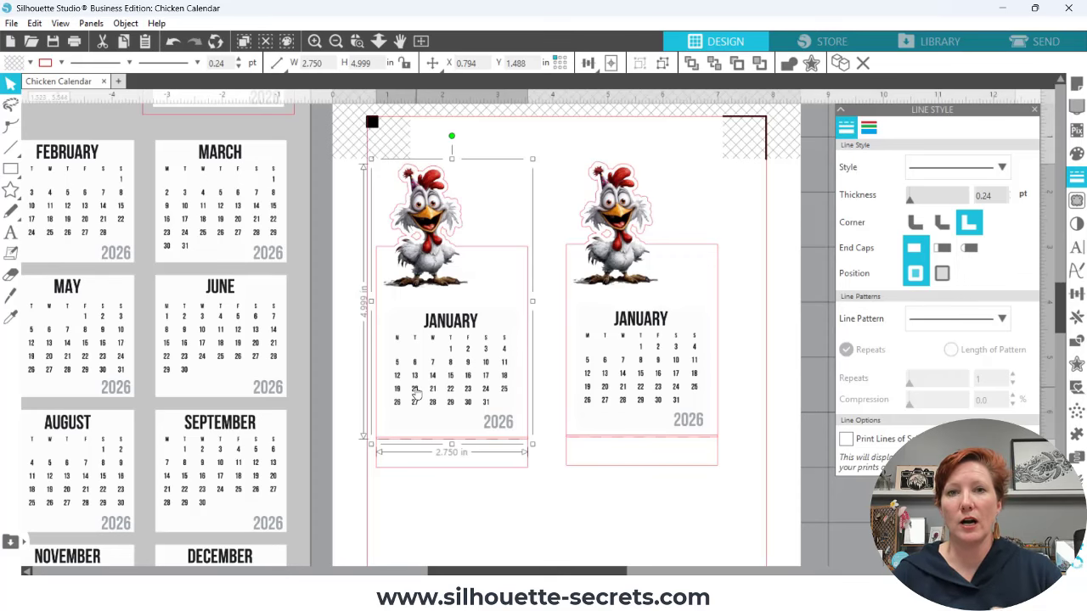
left_click(404, 473, "shift")
right_click(404, 473)
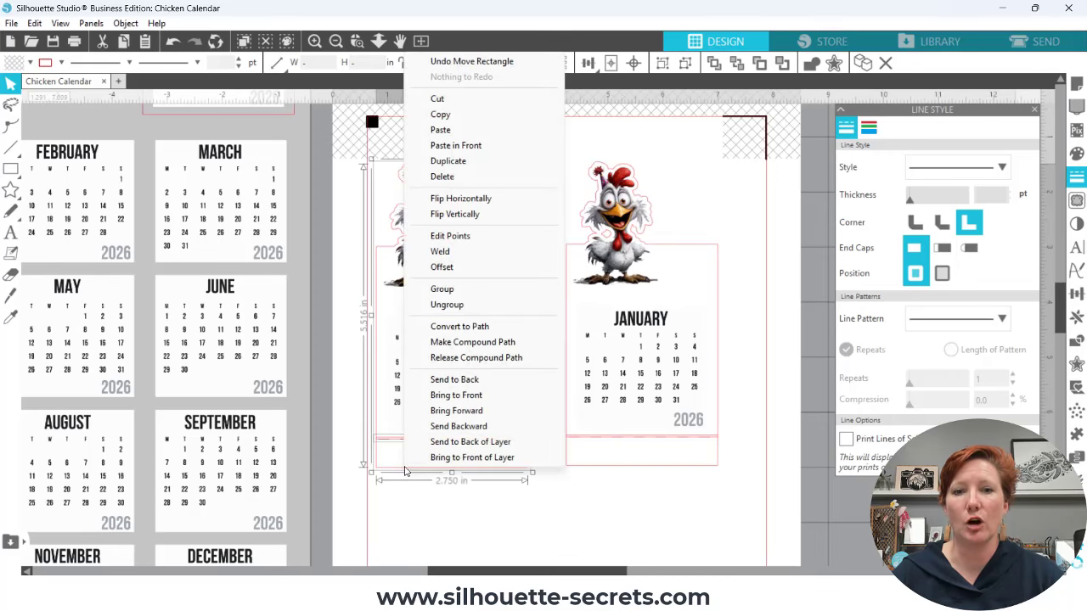
left_click(453, 251)
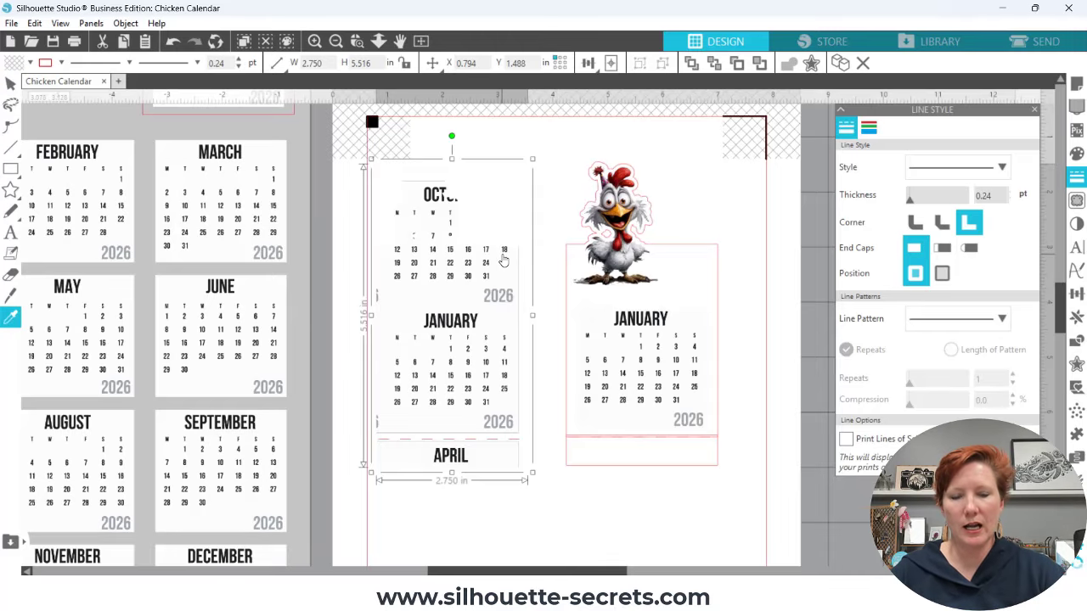
key("ctrl+z")
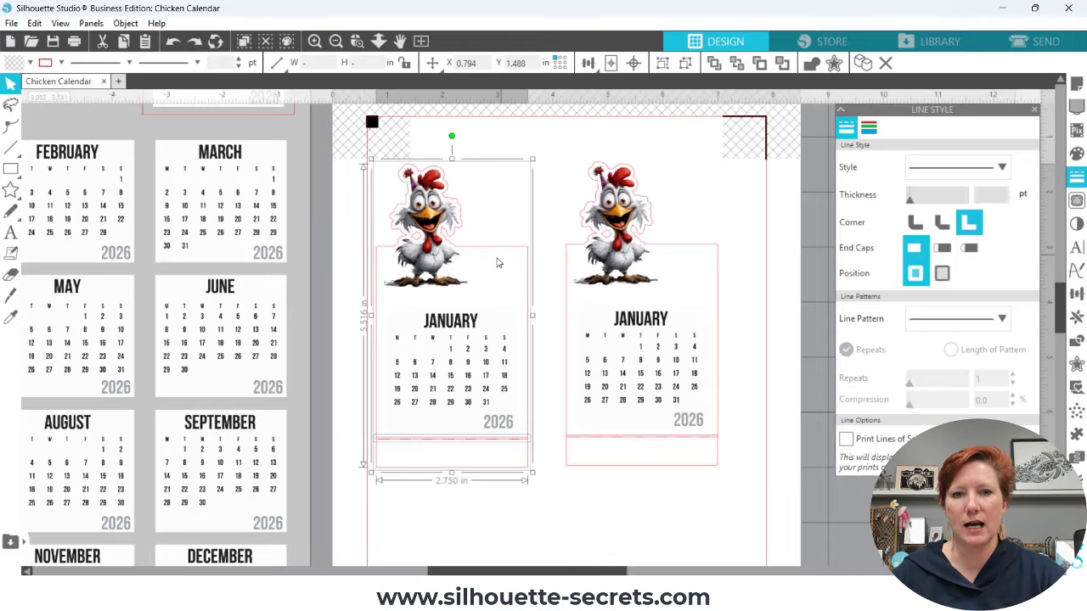
- Ungroup the original January page so its cut outline is separate from the chicken and calendar images
left_click(346, 288)
right_click(427, 269)
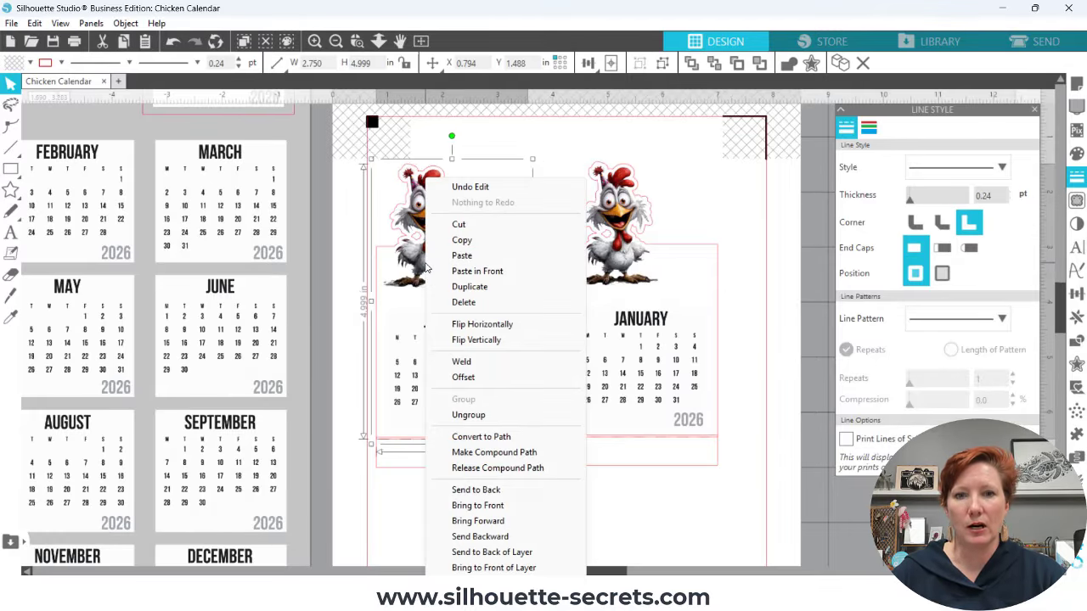
left_click(458, 415)
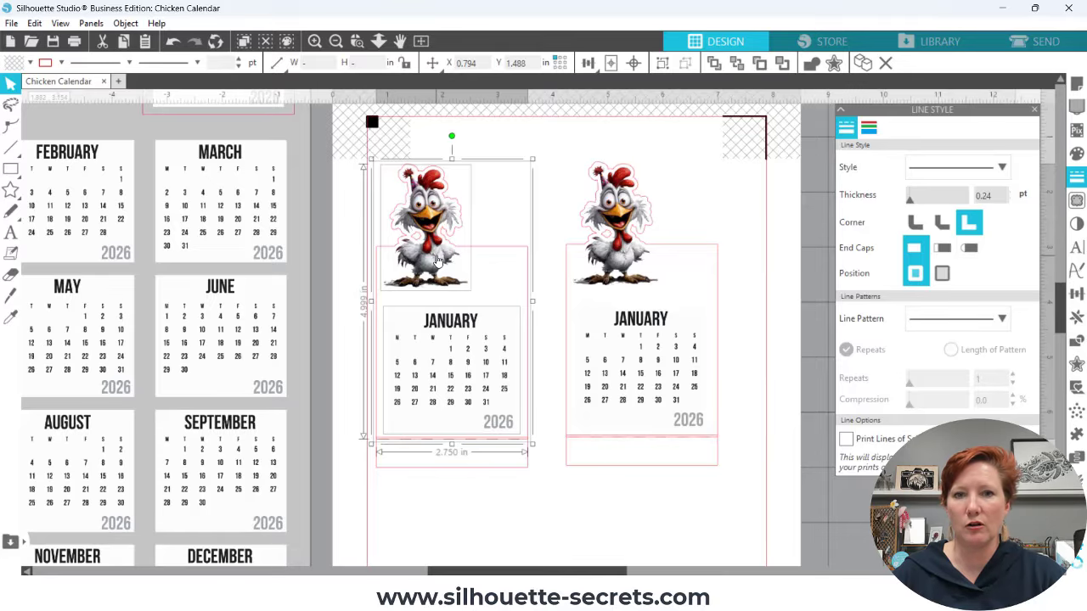
left_click(336, 321)
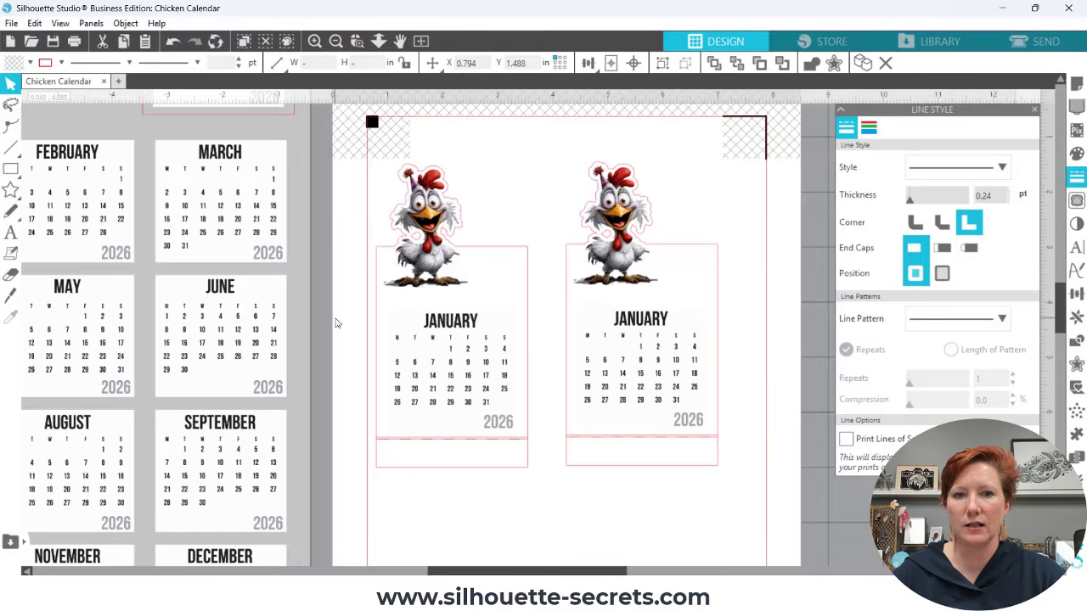
- Weld the original January page's cut outline and the bottom strip into one shape
left_click(376, 304)
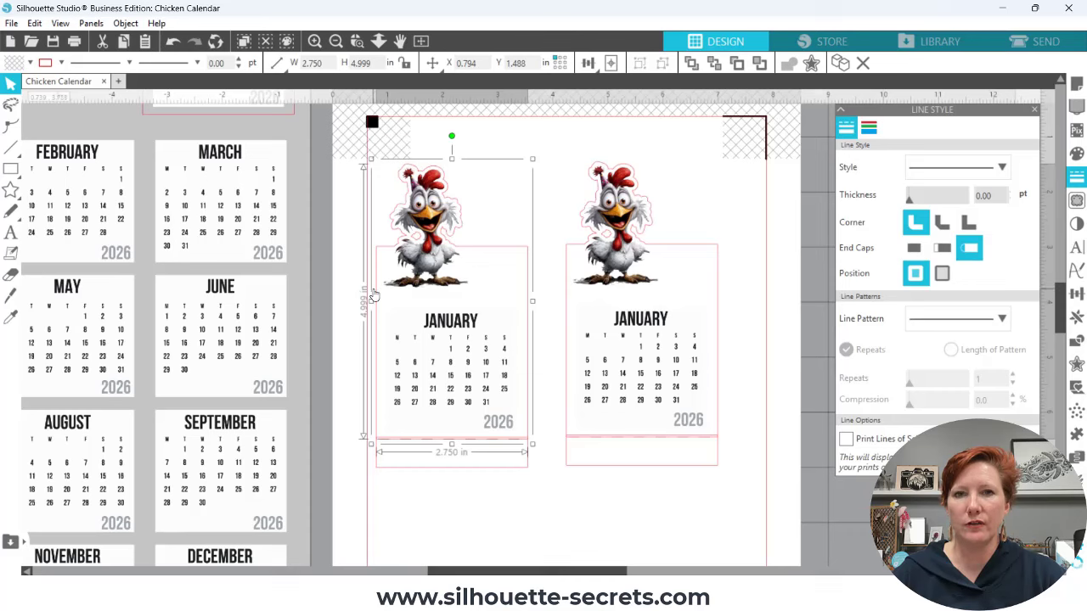
left_click(391, 474, "shift")
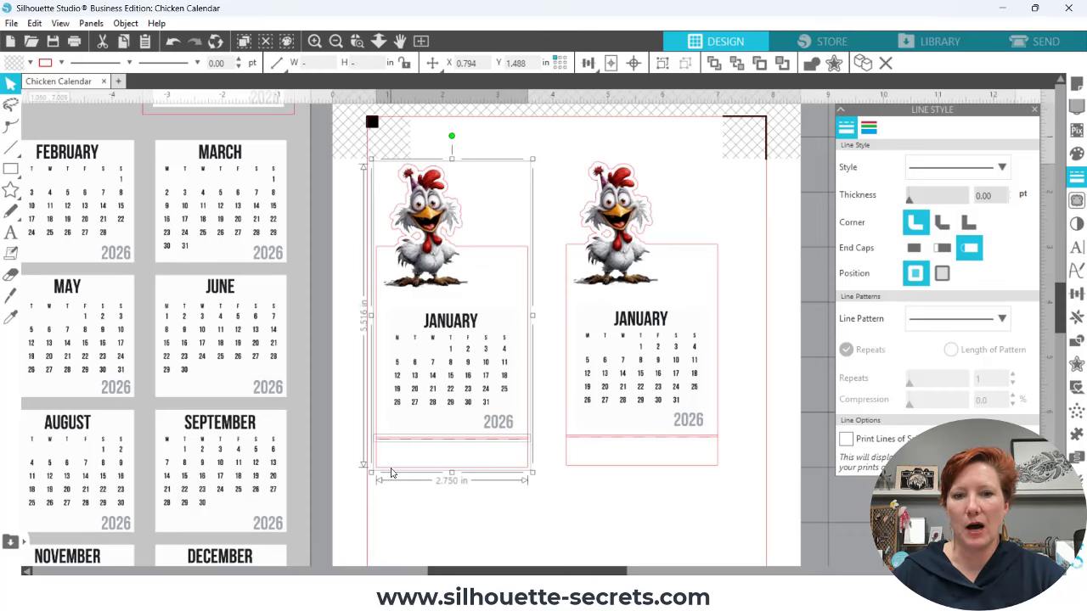
right_click(391, 472)
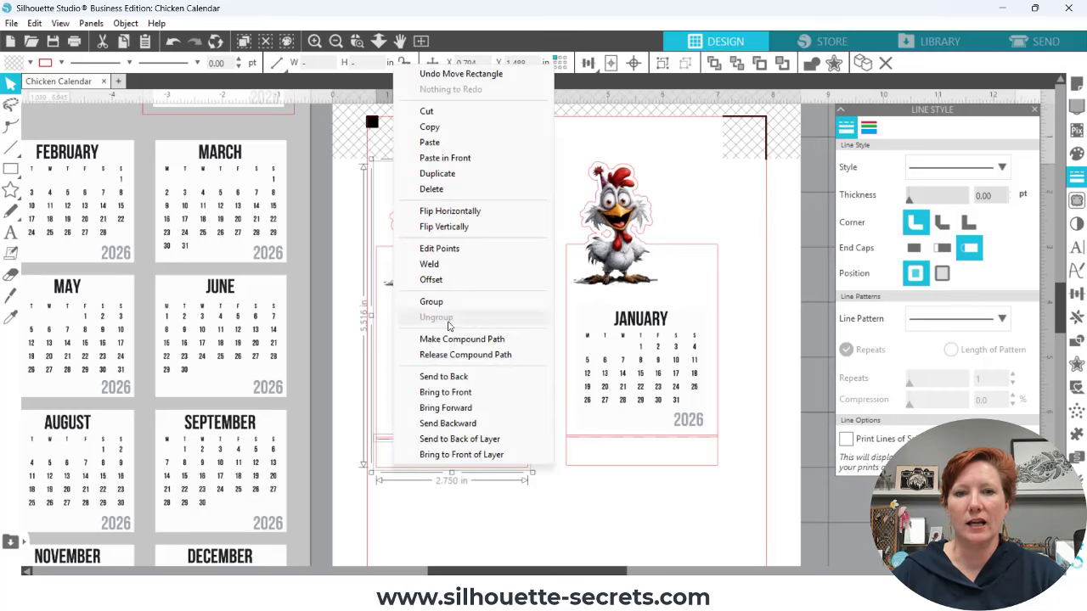
left_click(441, 266)
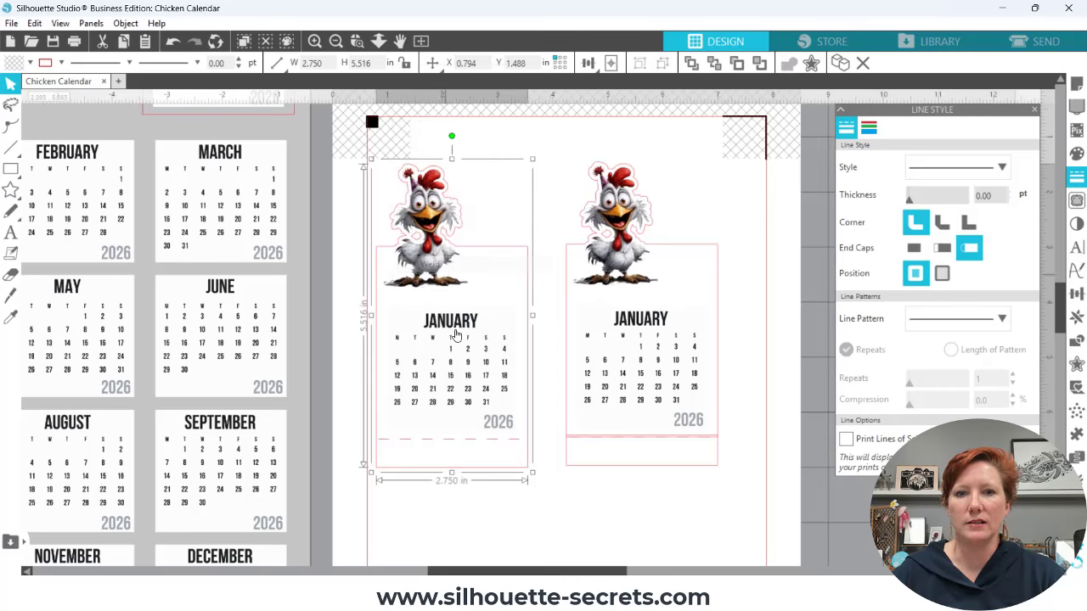
- Nudge the dashed line slightly right to X 0.885 in and group it with all parts of the original January page
left_click(472, 443)
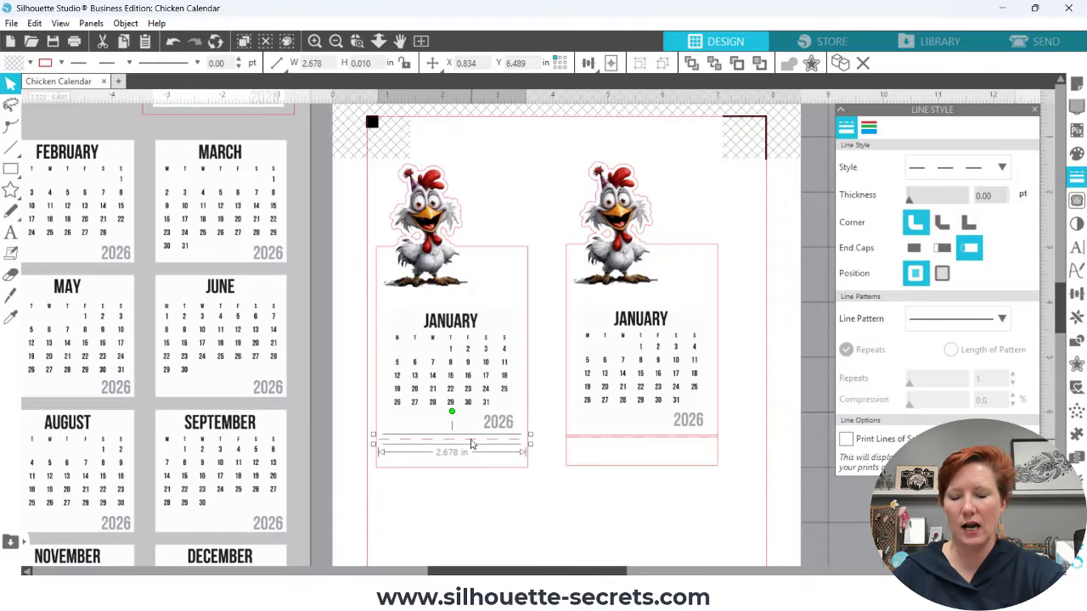
left_click_drag(472, 443, 473, 445)
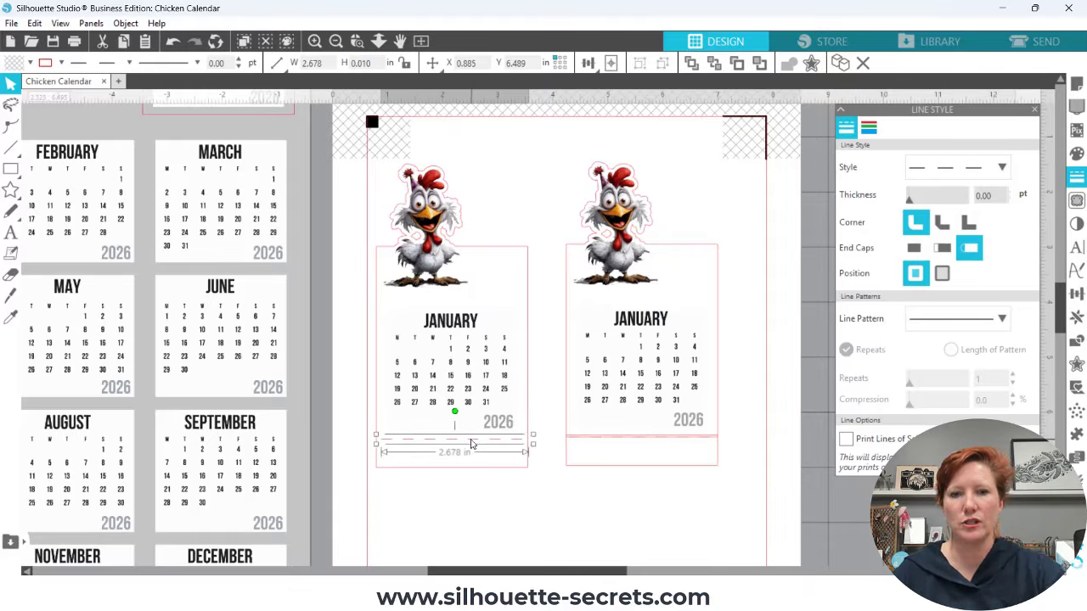
left_click(464, 506)
left_click_drag(462, 509, 471, 347)
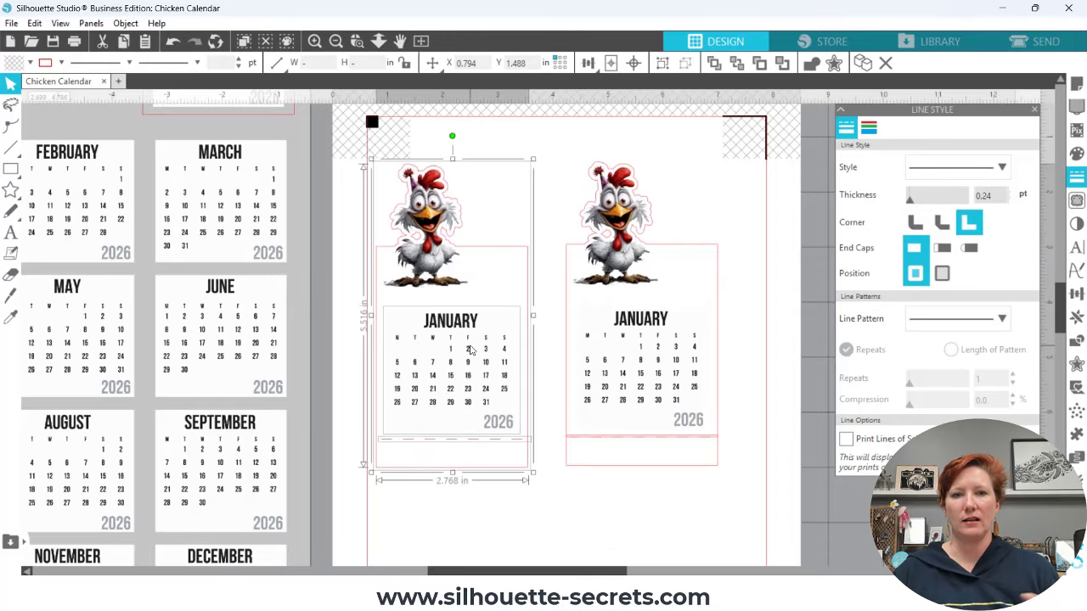
left_click_drag(358, 188, 516, 499)
key("i")
key("ctrl+g")
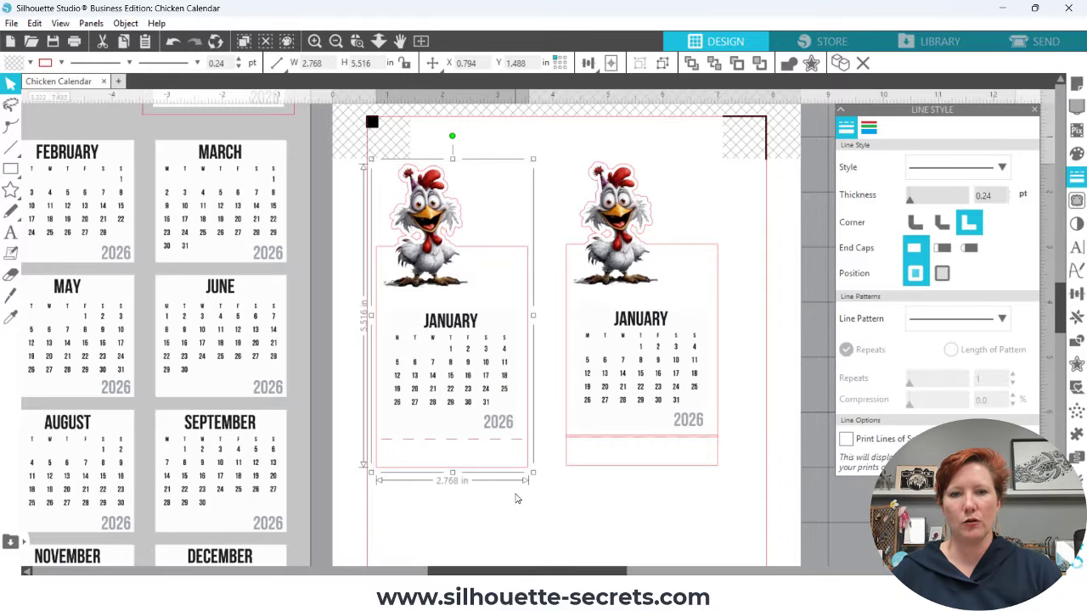
left_click(538, 508)
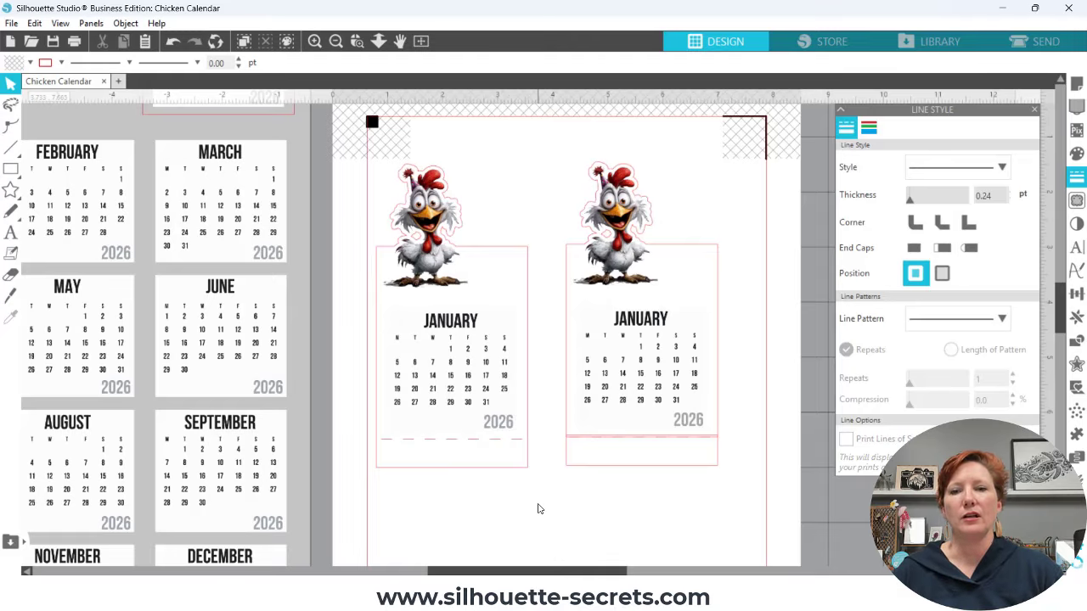